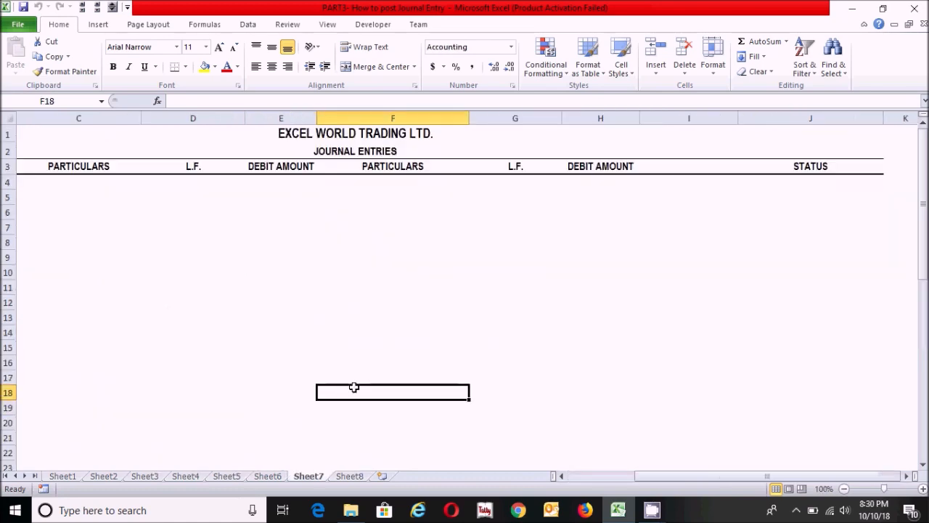
# Examine the formulas in D4 and J4 and review the L.F. and STATUS columns of the journal sheet.
pyautogui.click(289, 314)
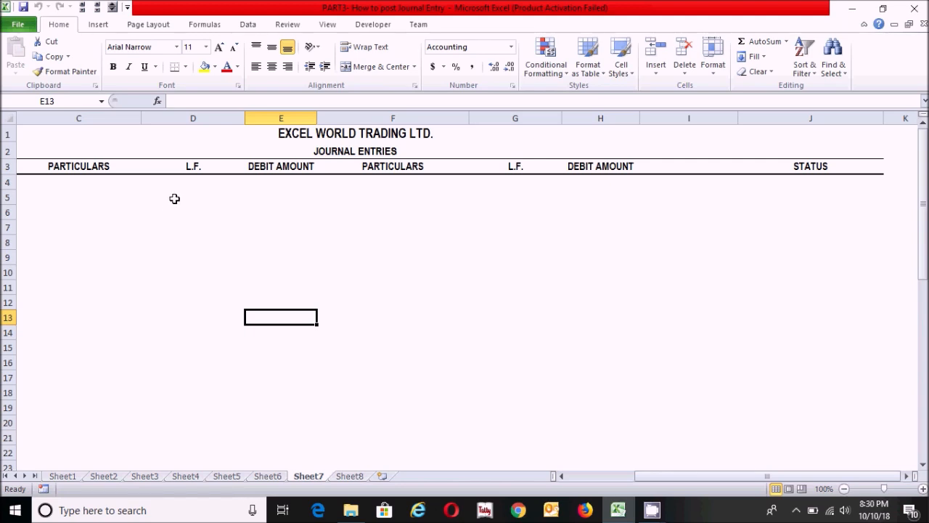
pyautogui.click(189, 183)
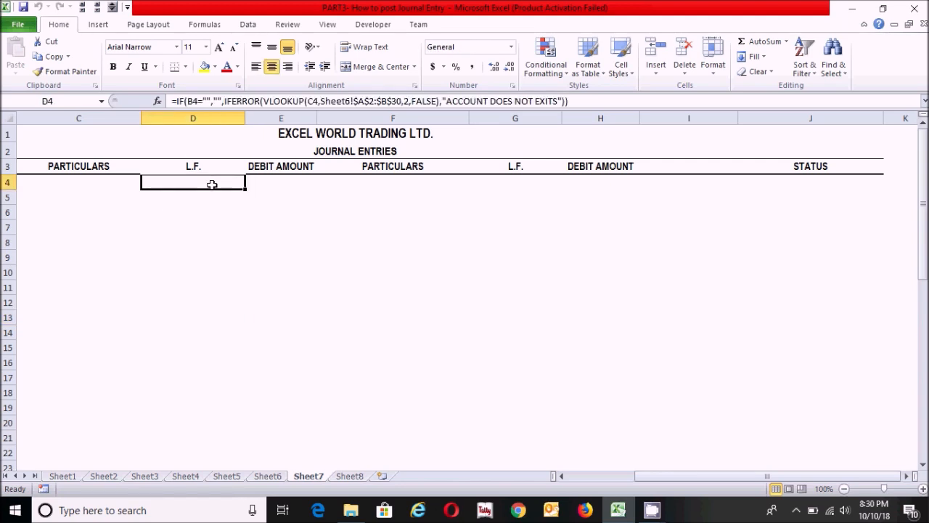
pyautogui.click(817, 187)
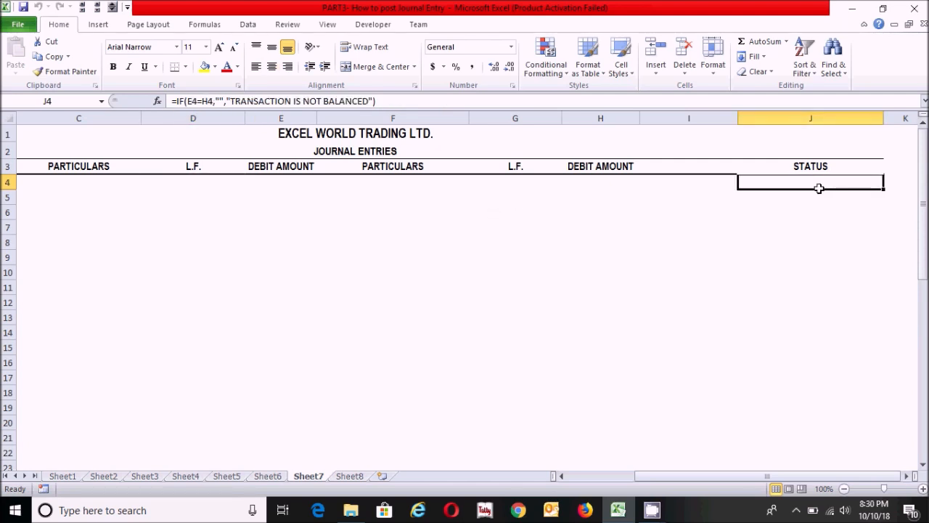
pyautogui.click(235, 110)
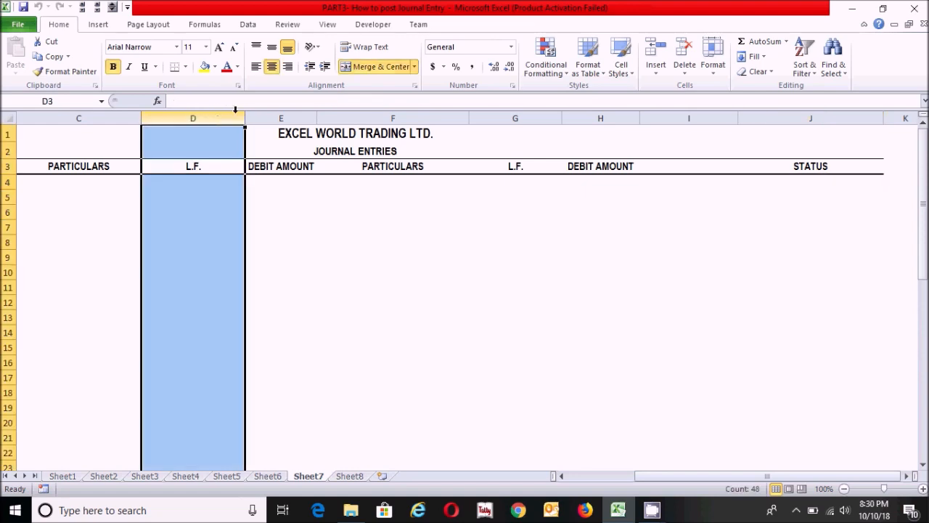
pyautogui.click(527, 115)
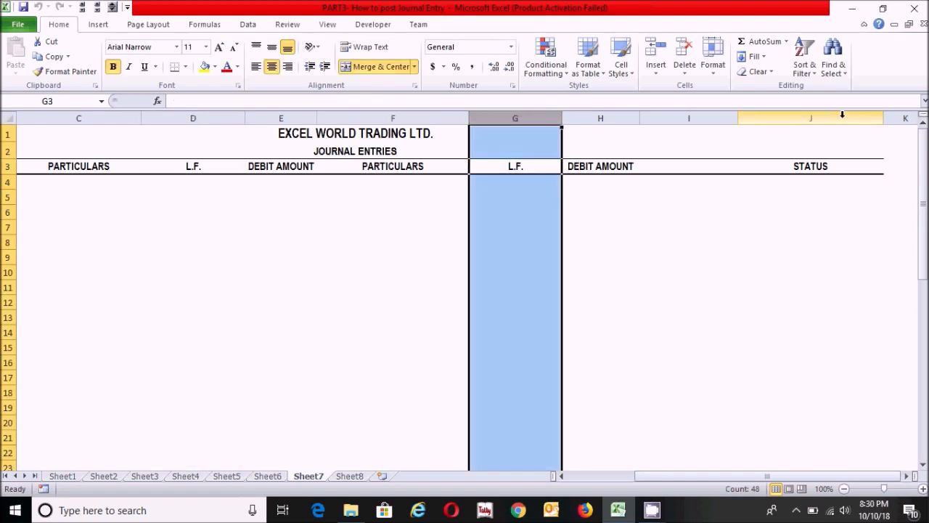
pyautogui.click(842, 115)
pyautogui.click(753, 243)
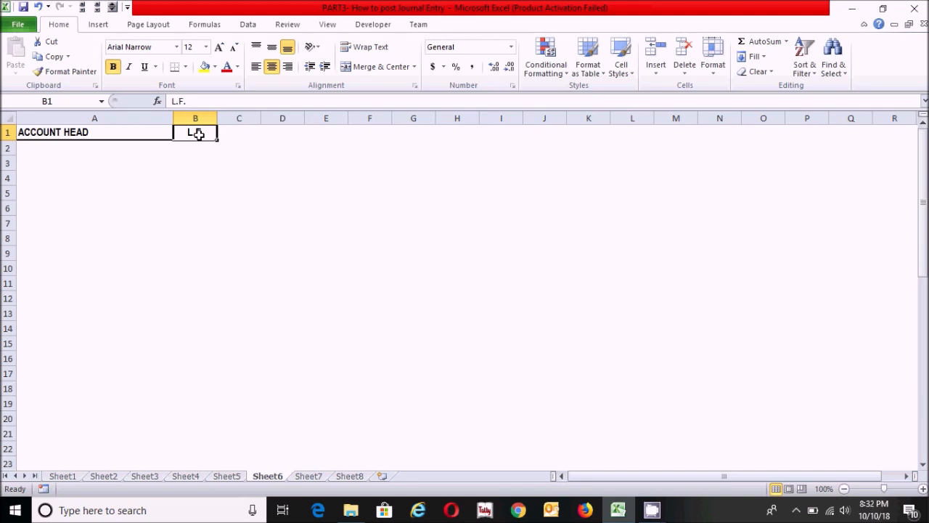
# Start an IF formula in cell B2 of Sheet6 that returns "" when A2="".
pyautogui.click(233, 149)
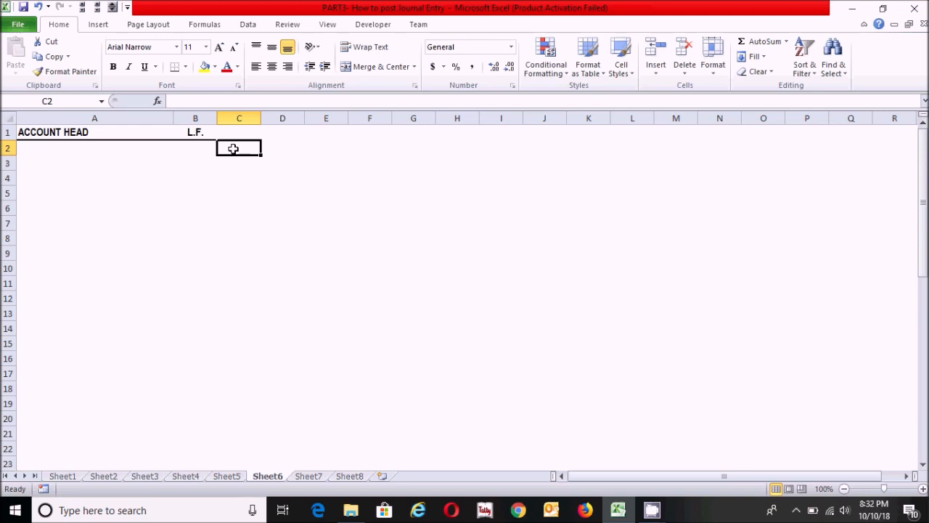
pyautogui.click(201, 148)
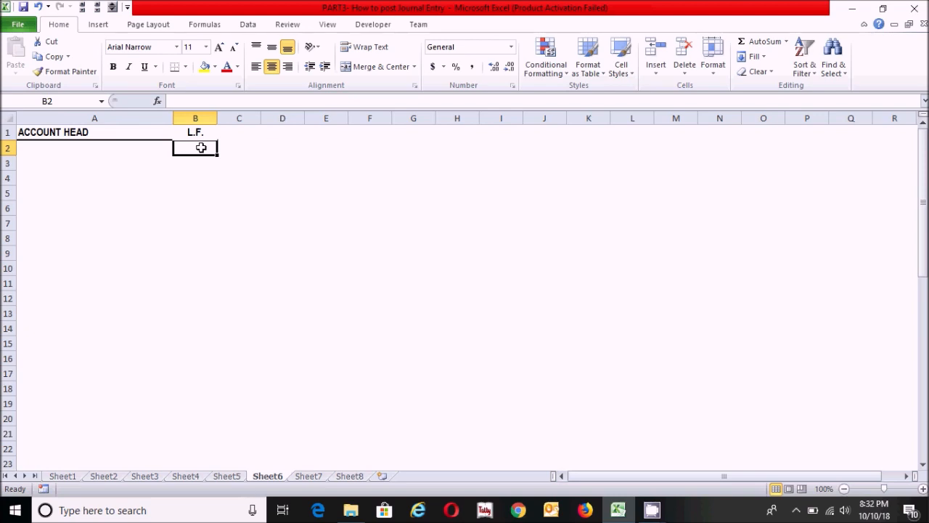
pyautogui.write('=')
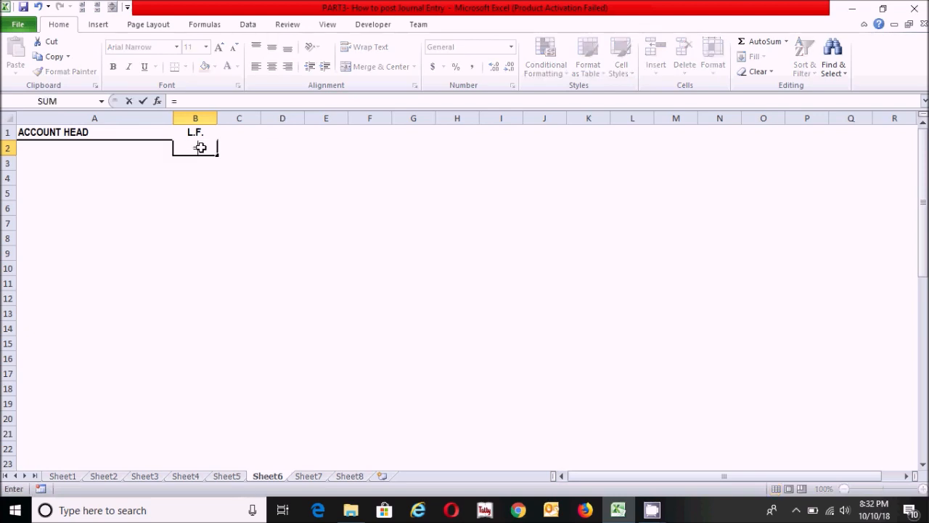
pyautogui.write('if')
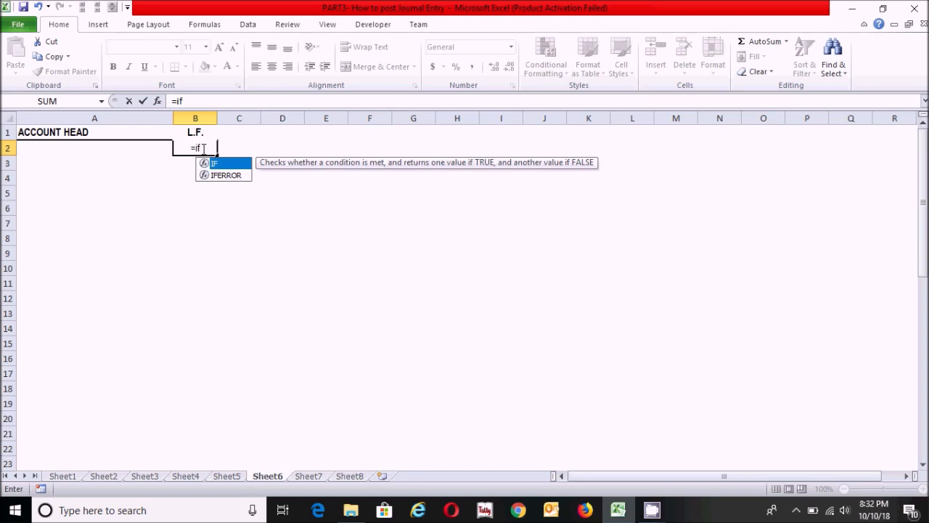
pyautogui.press('Tab')
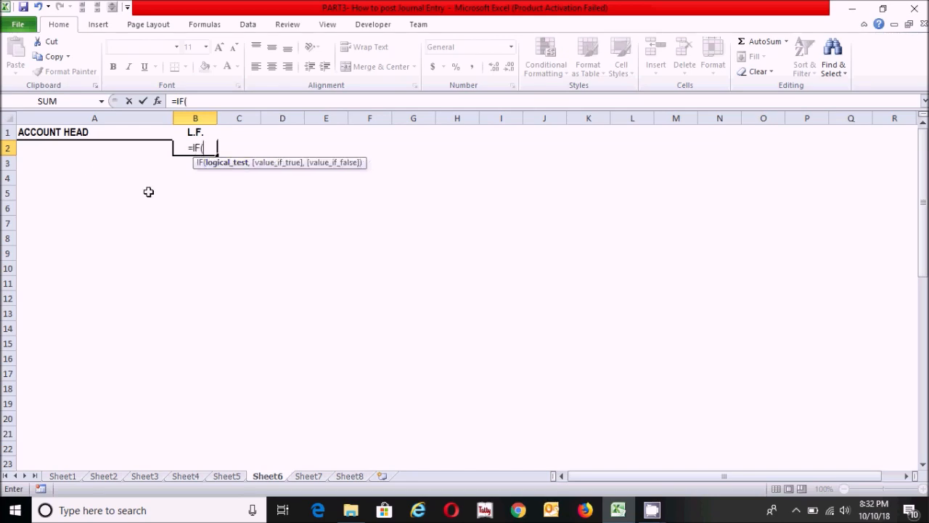
pyautogui.click(39, 148)
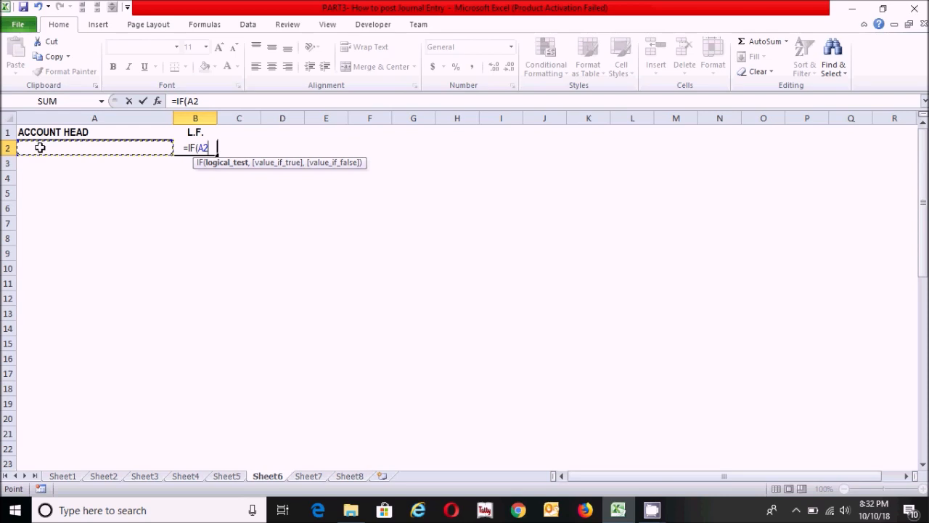
pyautogui.write('=')
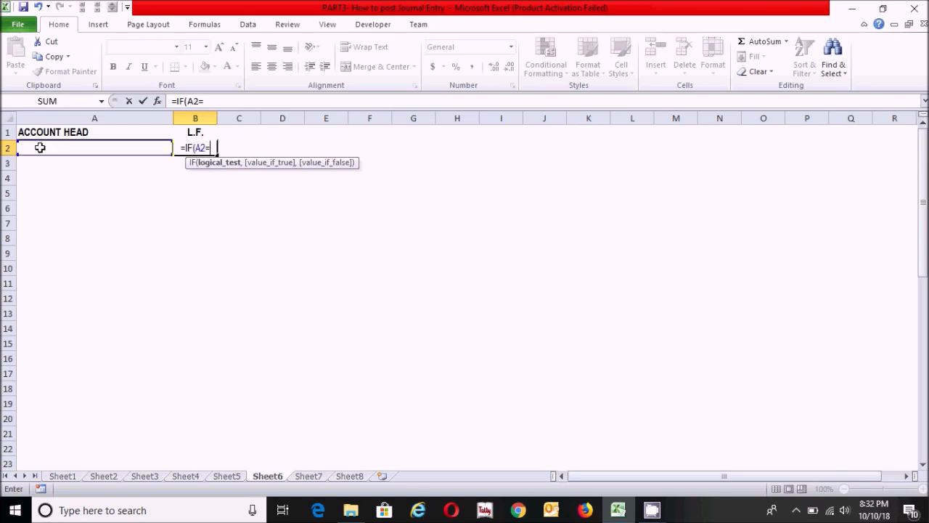
pyautogui.write('"",')
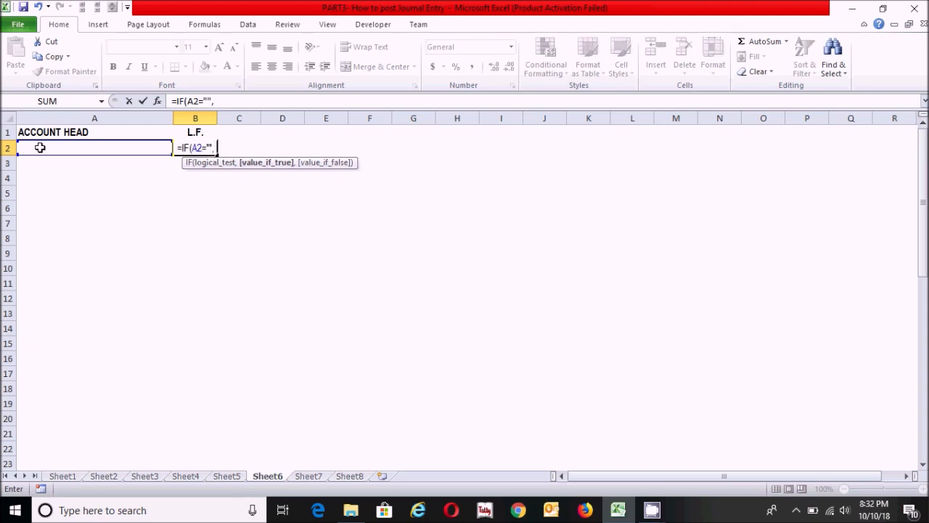
pyautogui.write('""')
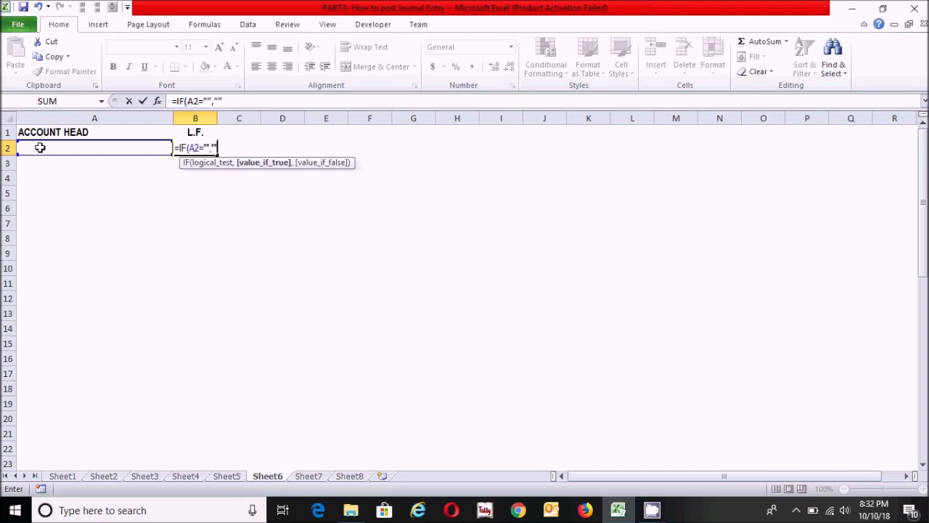
pyautogui.write(',')
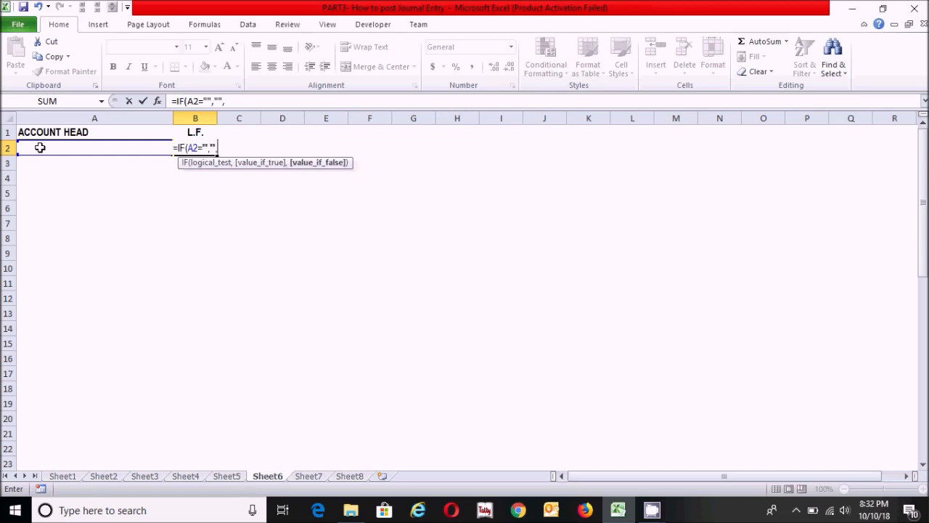
pyautogui.write('row')
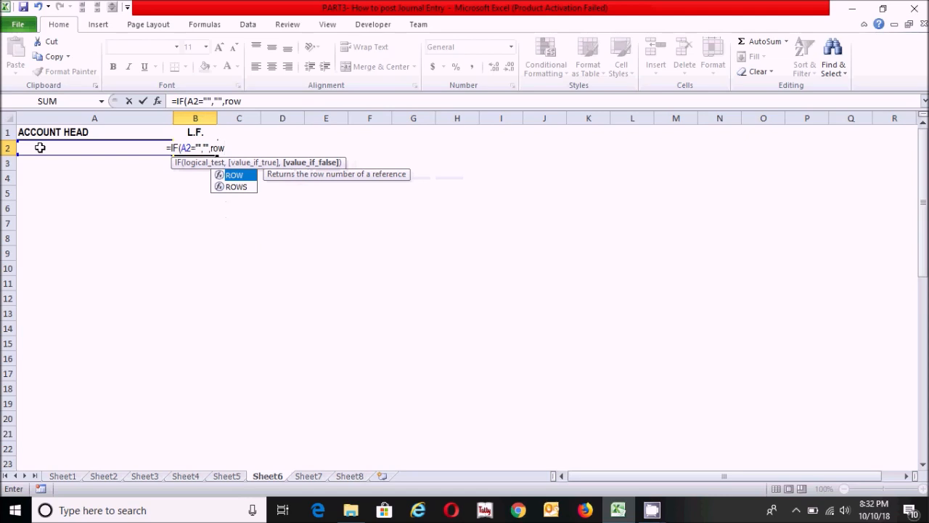
# Complete the B2 formula with ROW(1:1) as the value if false, giving =IF(A2="","",ROW(1:1)).
pyautogui.doubleClick(242, 175)
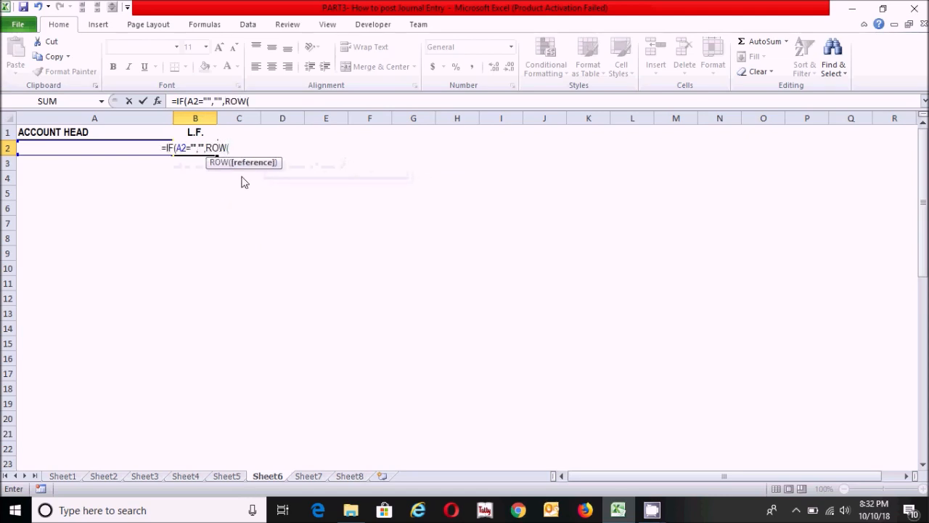
pyautogui.write('1')
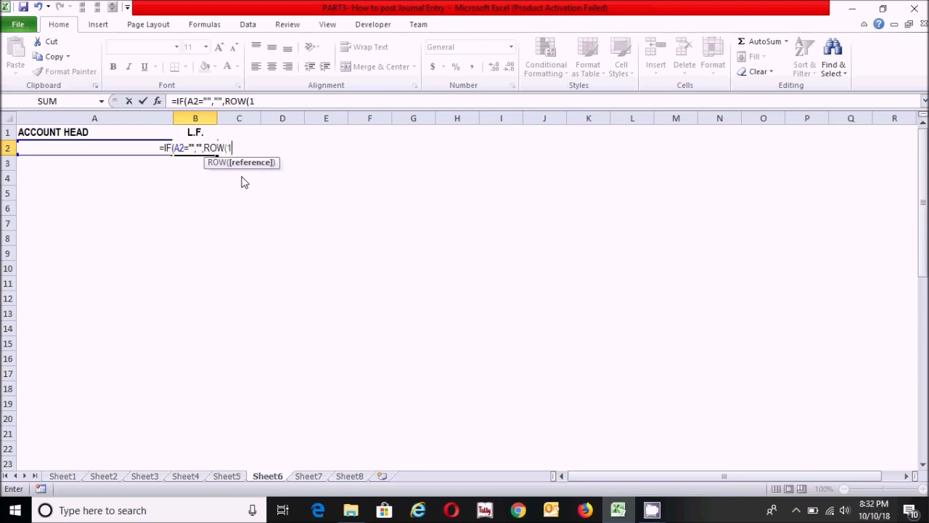
pyautogui.write(':')
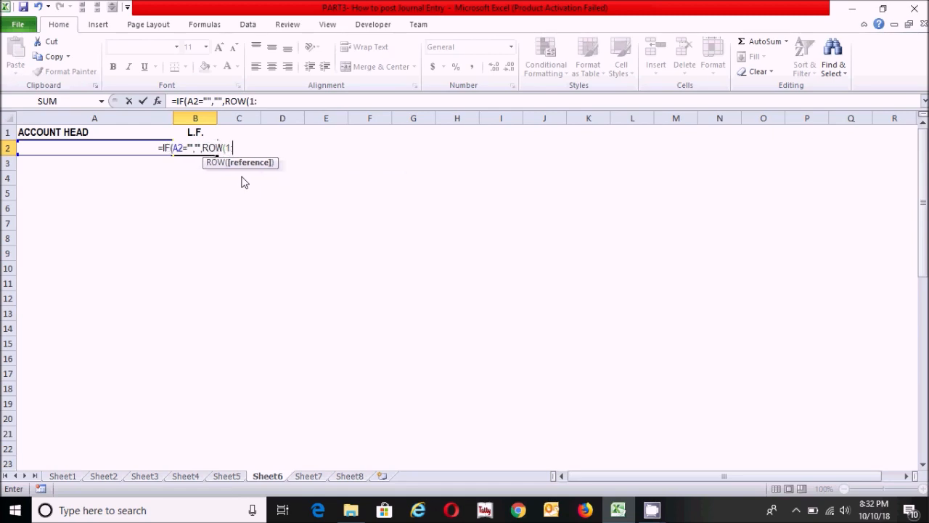
pyautogui.write('1')
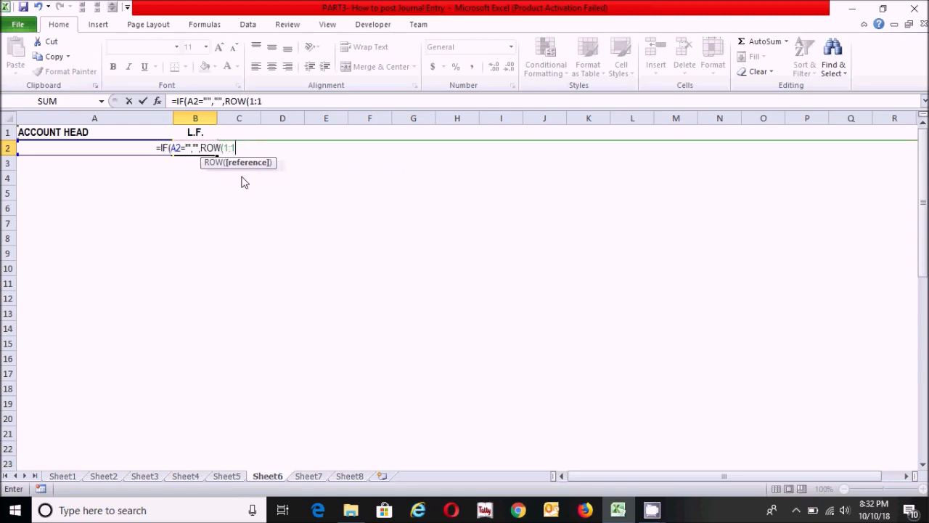
pyautogui.write(')')
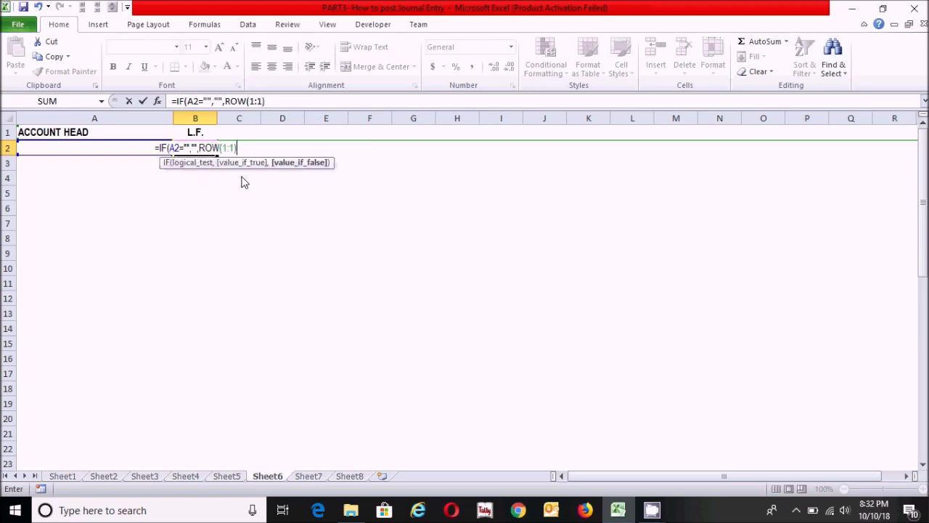
pyautogui.write(')')
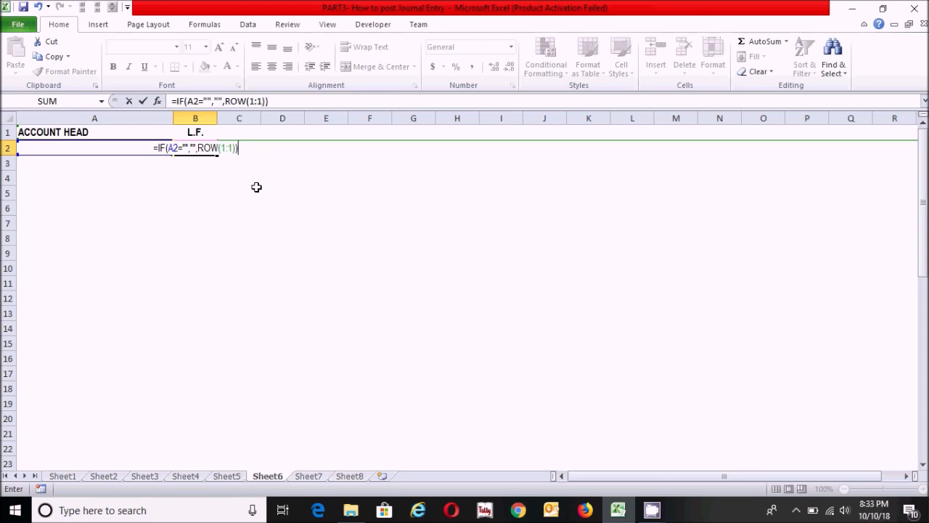
pyautogui.press('Return')
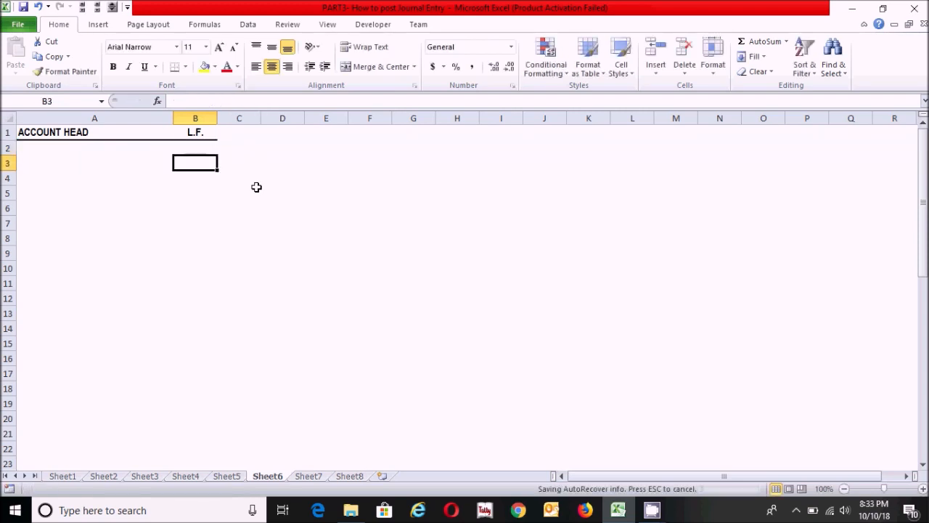
# Fill the B2 formula down the L.F. column through row 30 and check the copied formula in B3.
pyautogui.click(200, 148)
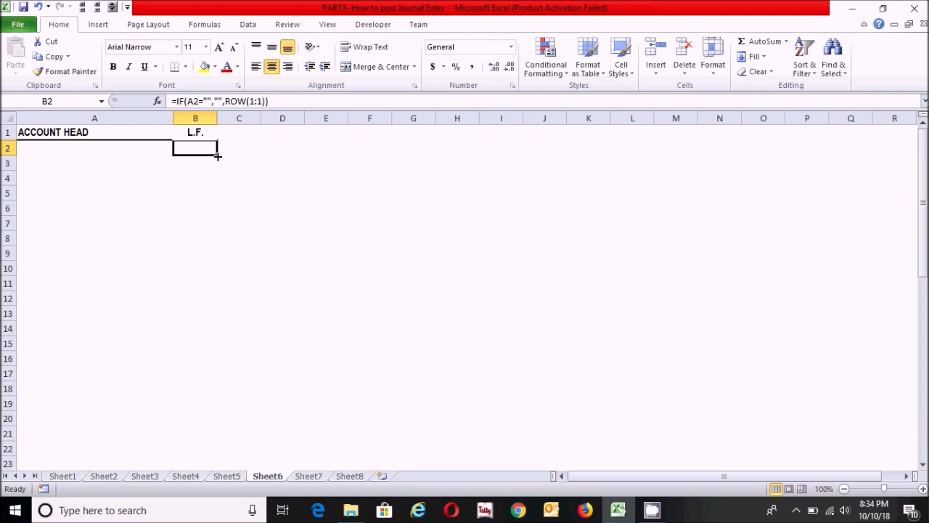
pyautogui.moveTo(217, 156); pyautogui.dragTo(219, 455)
pyautogui.click(313, 412)
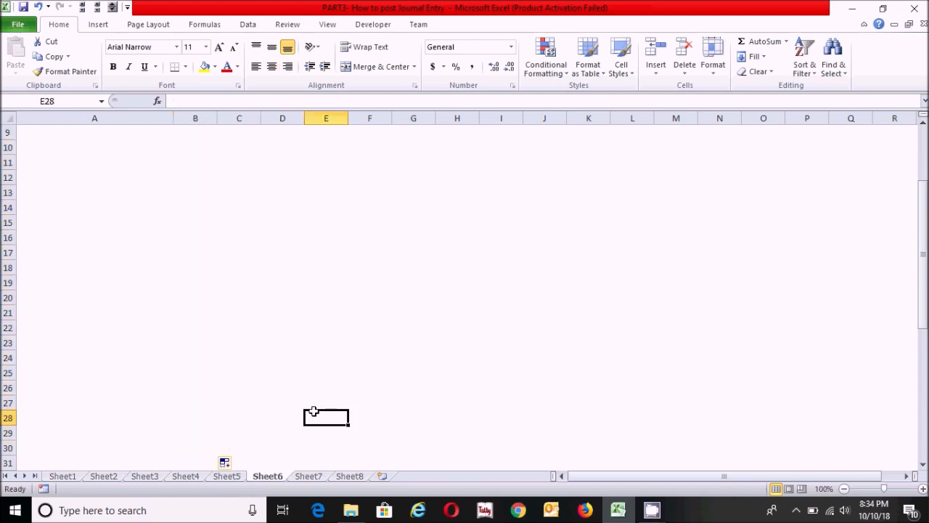
pyautogui.scroll(3, 262, 291)
pyautogui.click(202, 166)
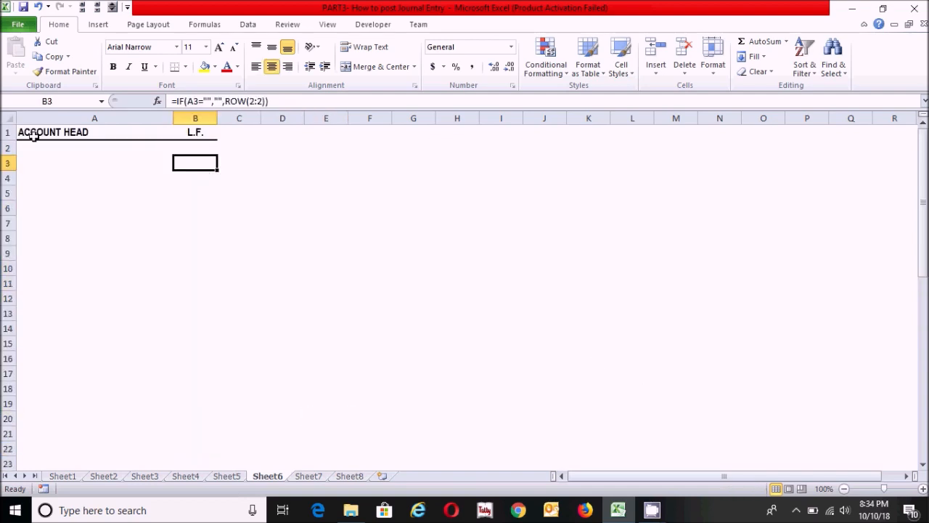
# Select the account head entry range A2:A30 to review its extent, then return to cell A2.
pyautogui.click(71, 144)
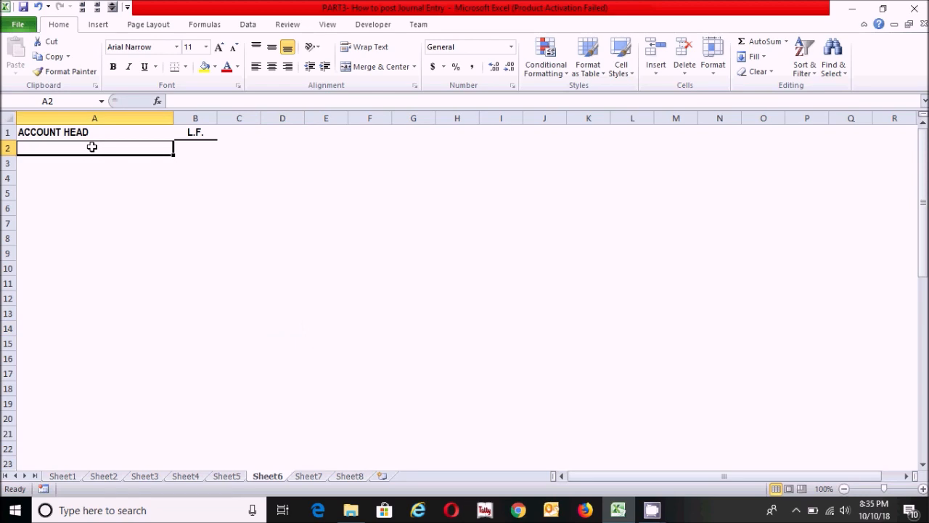
pyautogui.moveTo(93, 147); pyautogui.dragTo(124, 440)
pyautogui.hotkey('shift', 'Down')
pyautogui.hotkey('shift', 'Down')
pyautogui.hotkey('shift', 'Down')
pyautogui.hotkey('shift', 'Down')
pyautogui.hotkey('shift', 'Down')
pyautogui.hotkey('shift', 'Down')
pyautogui.hotkey('shift', 'Down')
pyautogui.hotkey('shift', 'Down')
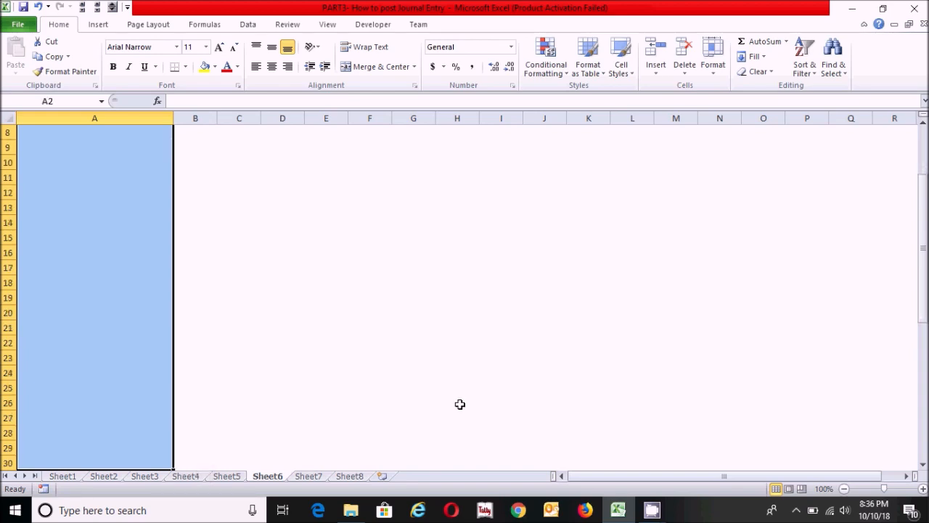
pyautogui.moveTo(924, 300); pyautogui.dragTo(923, 223)
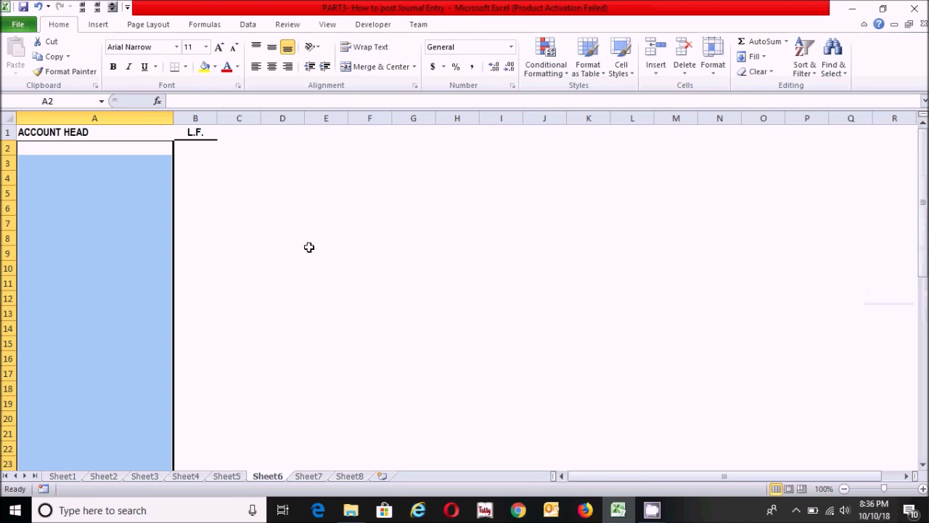
pyautogui.click(64, 152)
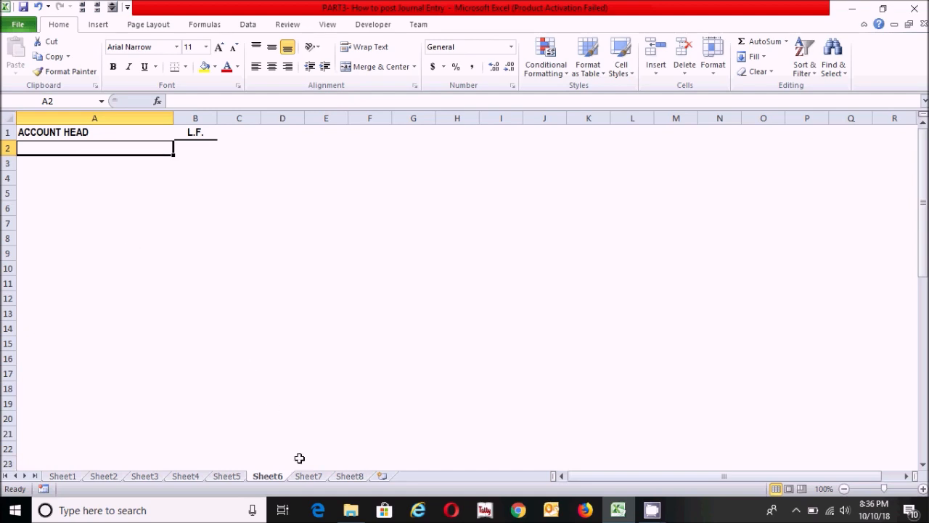
# Start an IF formula in cell D4 of Sheet7 that returns "" when the date cell B4="".
pyautogui.click(310, 479)
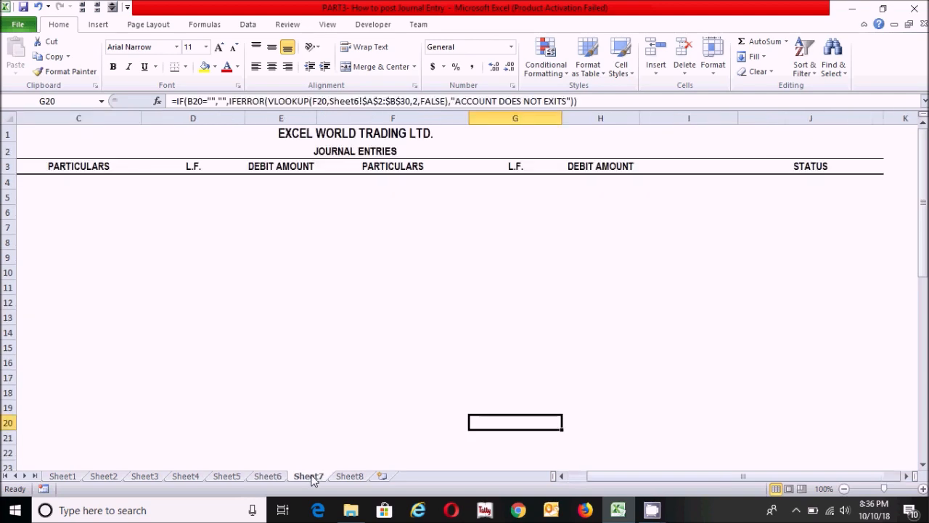
pyautogui.click(56, 196)
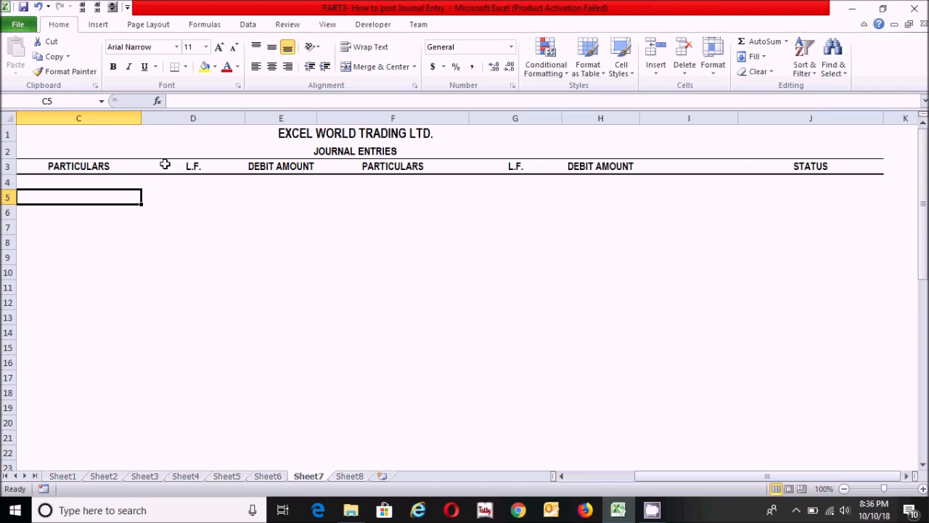
pyautogui.click(196, 182)
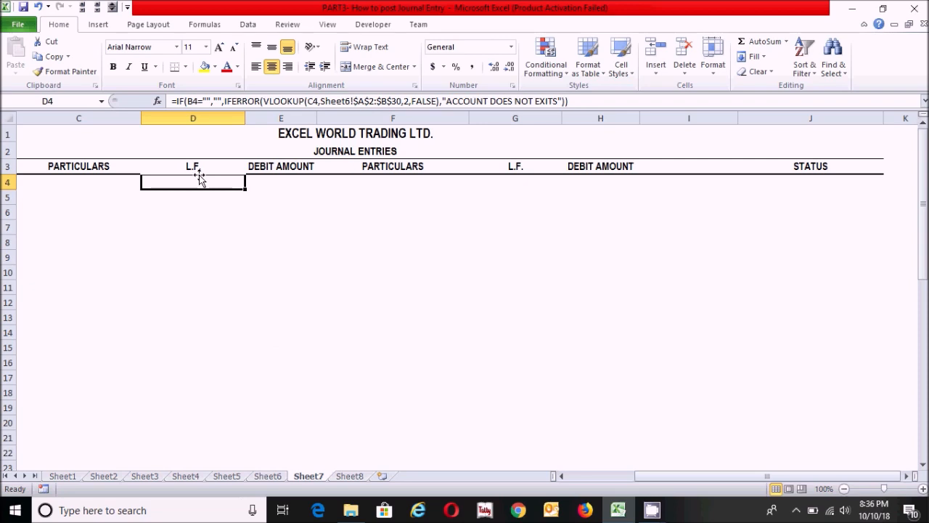
pyautogui.write('=i')
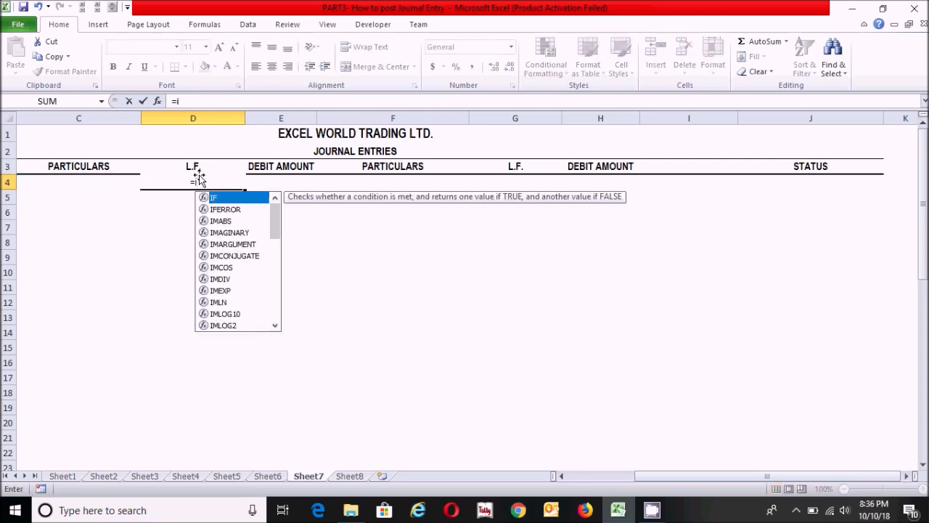
pyautogui.write('f')
pyautogui.doubleClick(223, 198)
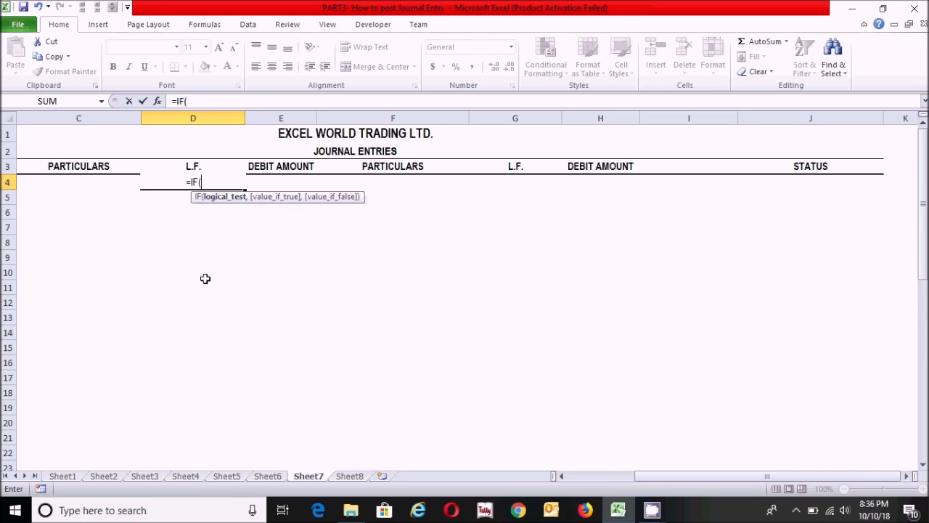
pyautogui.moveTo(698, 477); pyautogui.dragTo(631, 477)
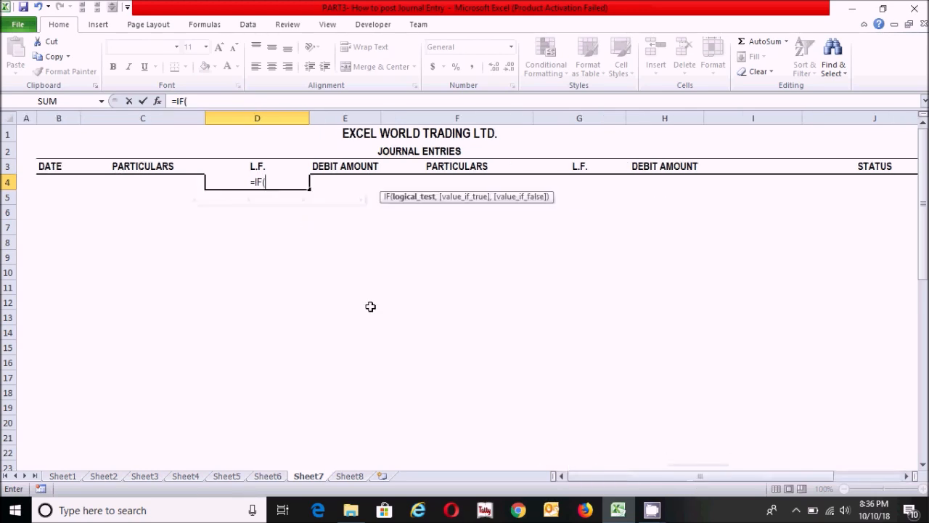
pyautogui.click(64, 185)
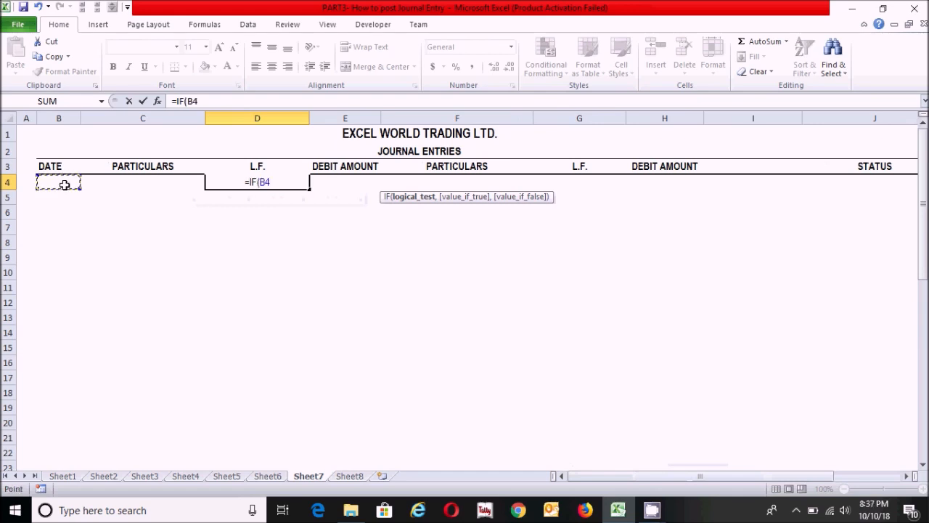
pyautogui.write('="",')
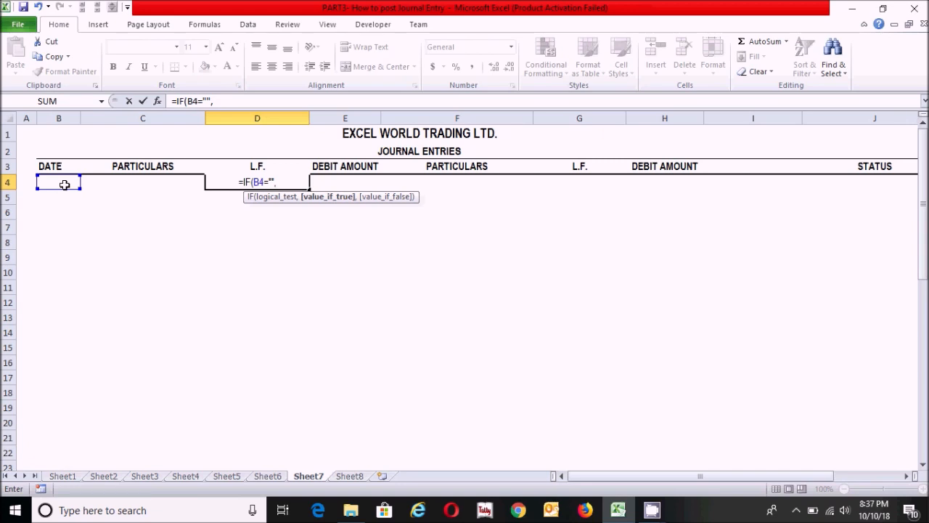
pyautogui.write('"",')
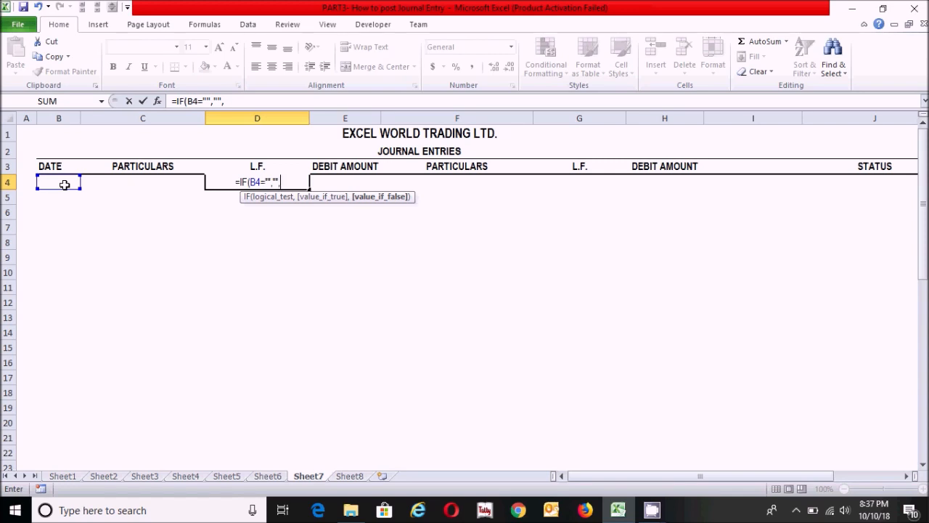
# Nest IFERROR with a VLOOKUP inside as the value if false, using c4 as the lookup value.
pyautogui.write('i')
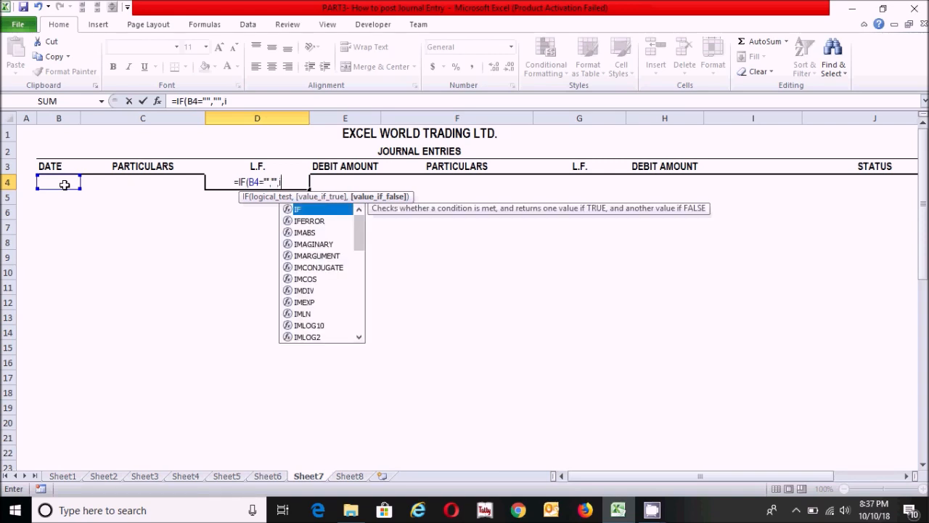
pyautogui.write('fr')
pyautogui.press('BackSpace')
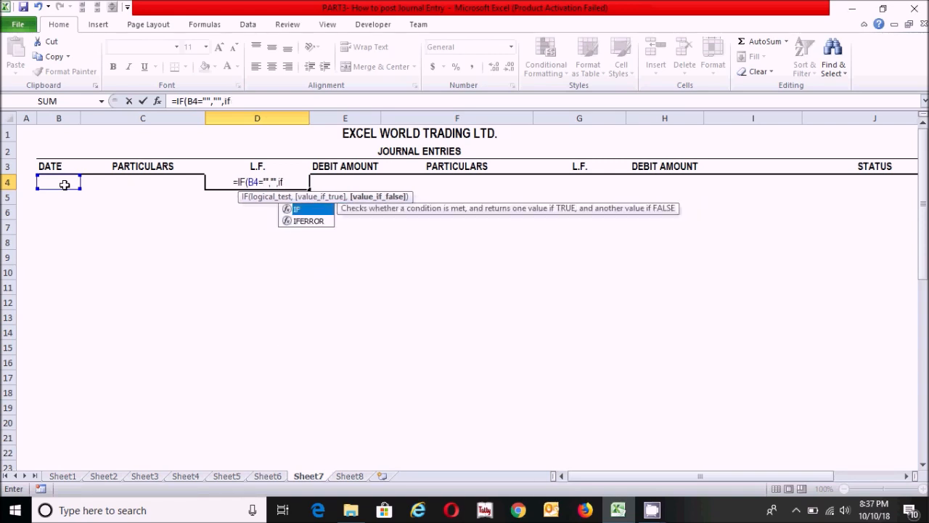
pyautogui.click(311, 221)
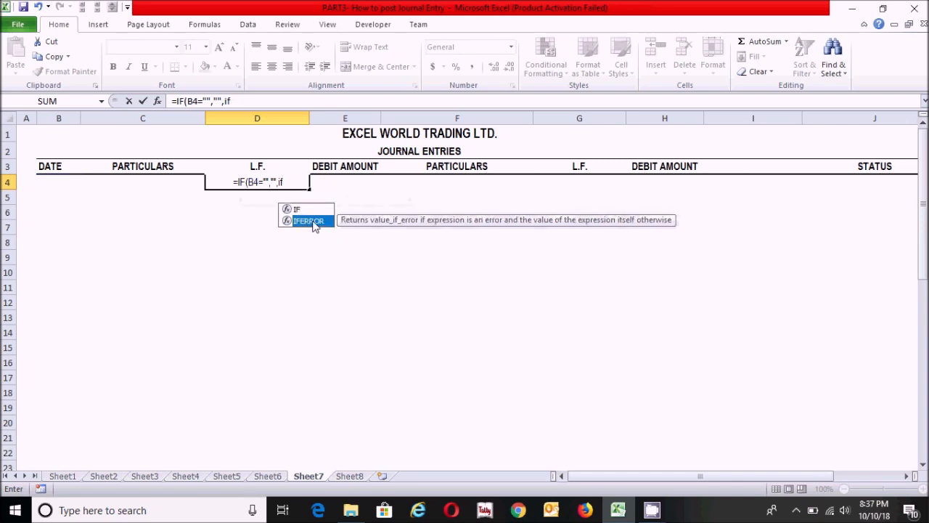
pyautogui.doubleClick(309, 221)
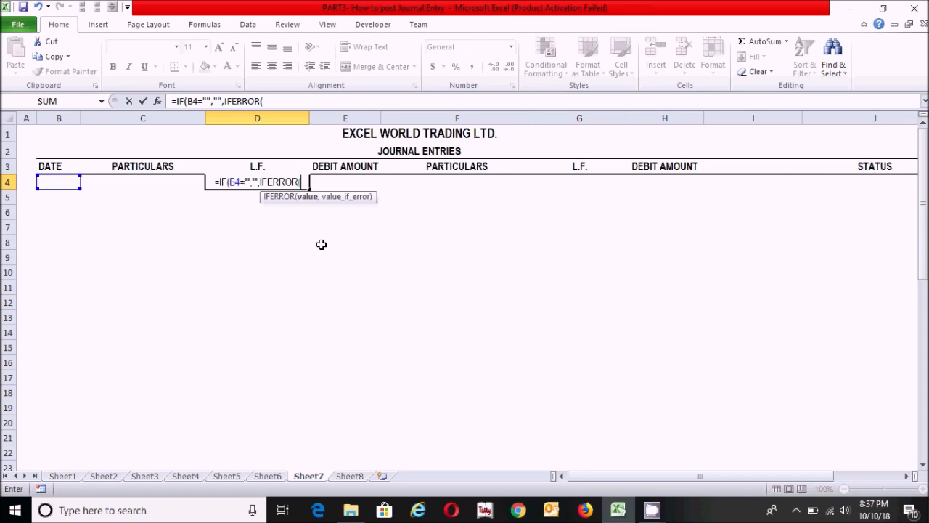
pyautogui.write('vlo')
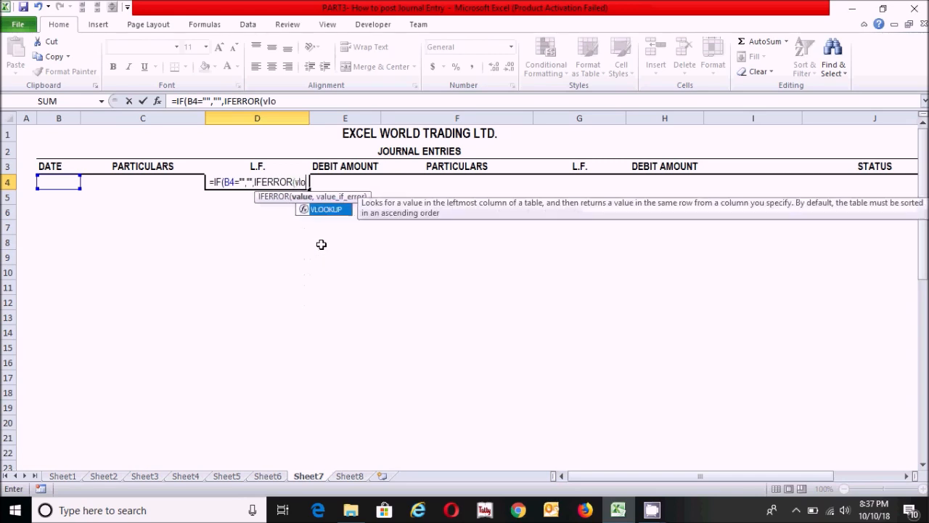
pyautogui.doubleClick(332, 210)
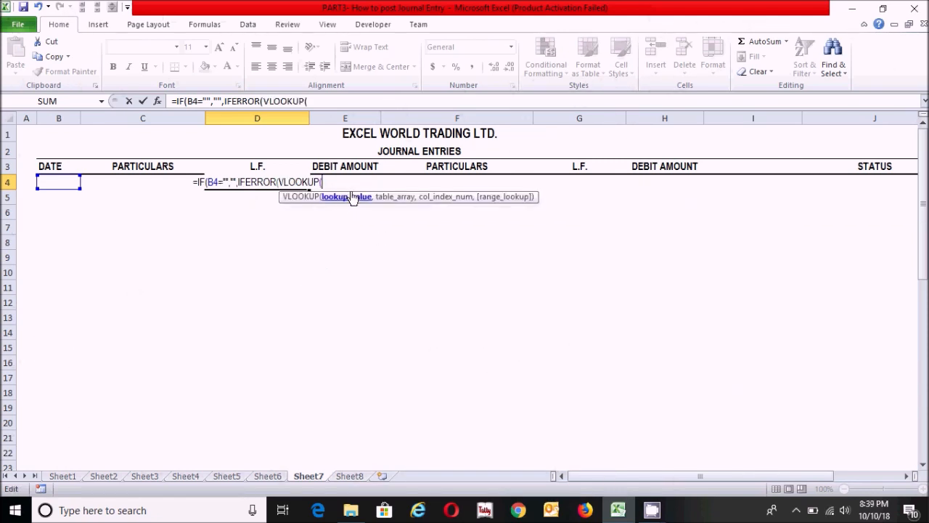
pyautogui.write('c4')
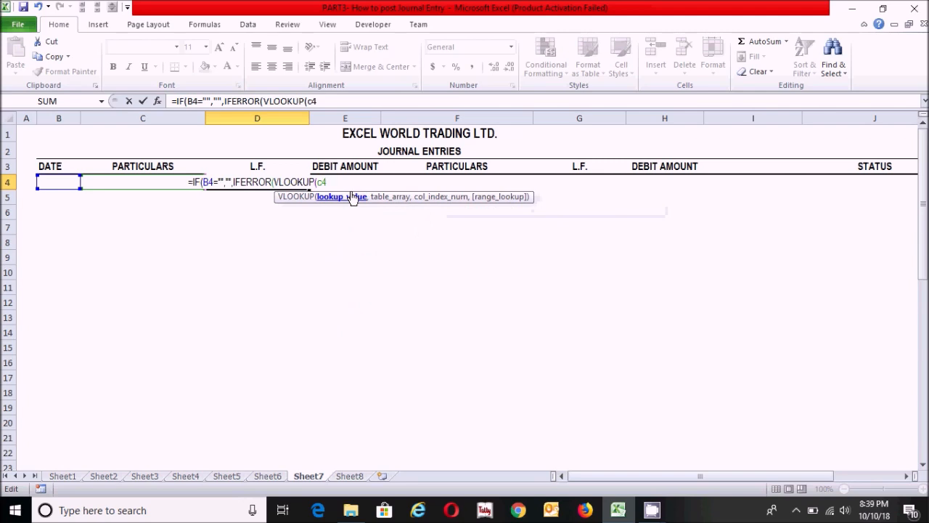
pyautogui.write(',')
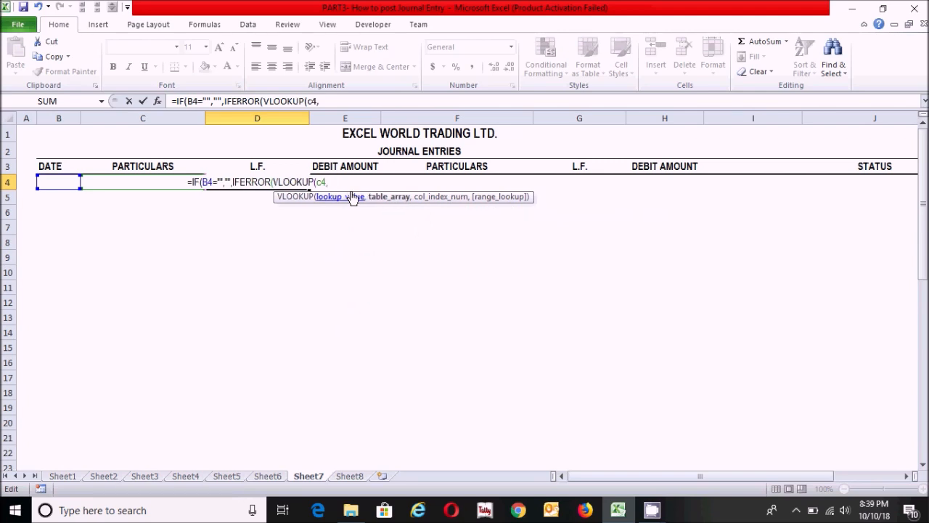
# Set the VLOOKUP table array to the absolute range Sheet6!$A$2:$B$30.
pyautogui.click(274, 477)
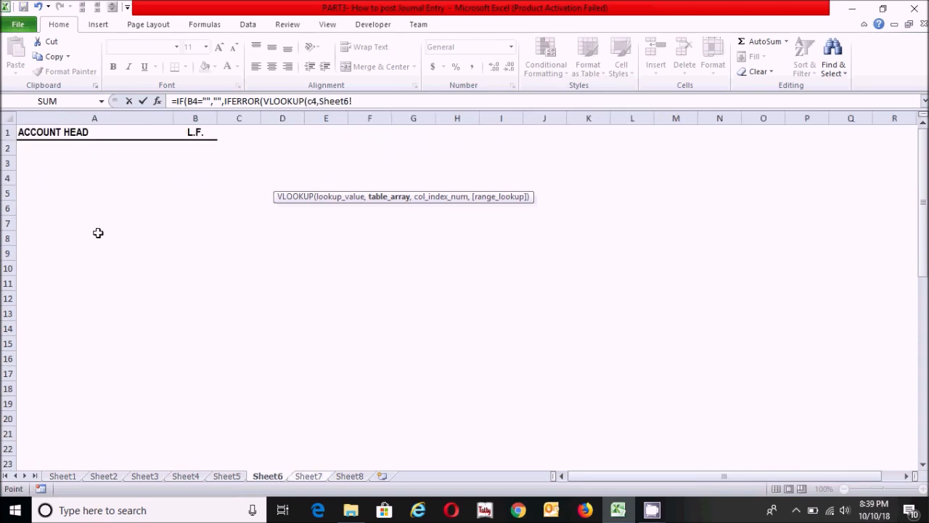
pyautogui.click(153, 147)
pyautogui.moveTo(151, 148); pyautogui.dragTo(206, 395)
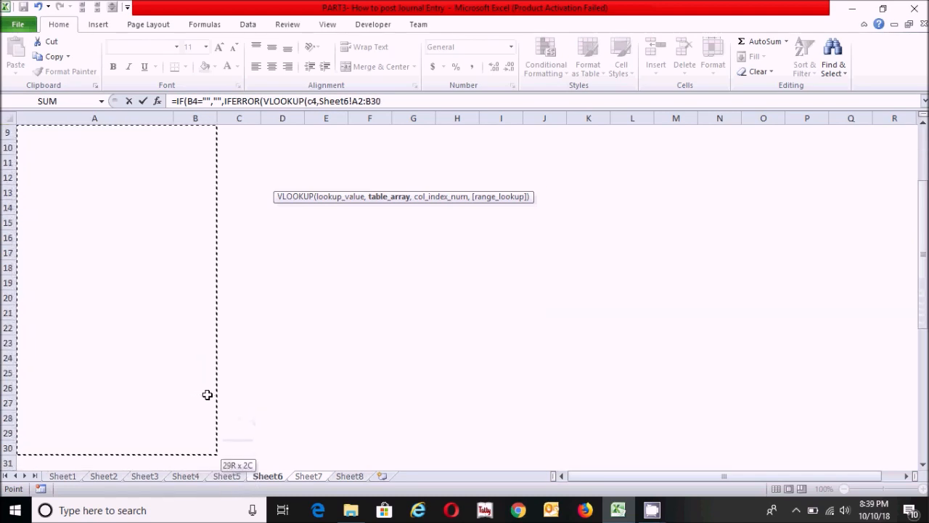
pyautogui.moveTo(924, 305); pyautogui.dragTo(924, 190)
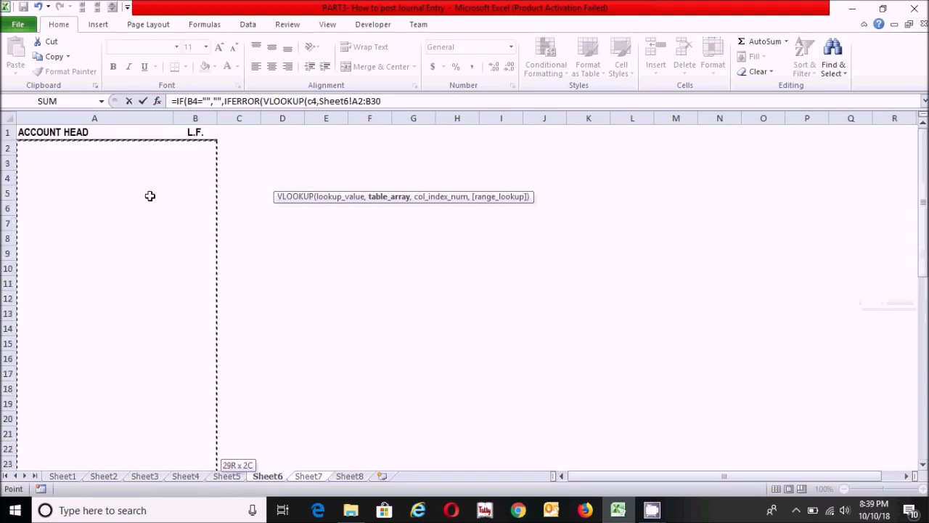
pyautogui.press('F4')
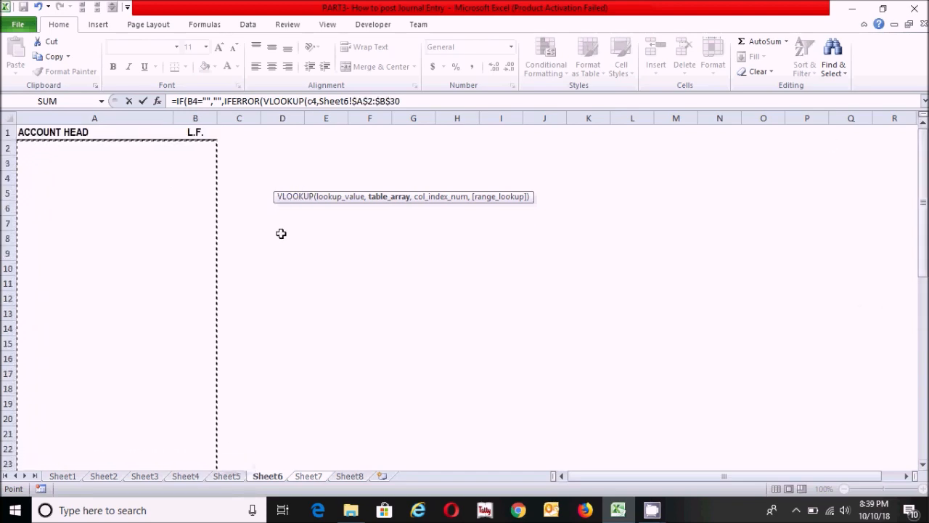
pyautogui.write(',')
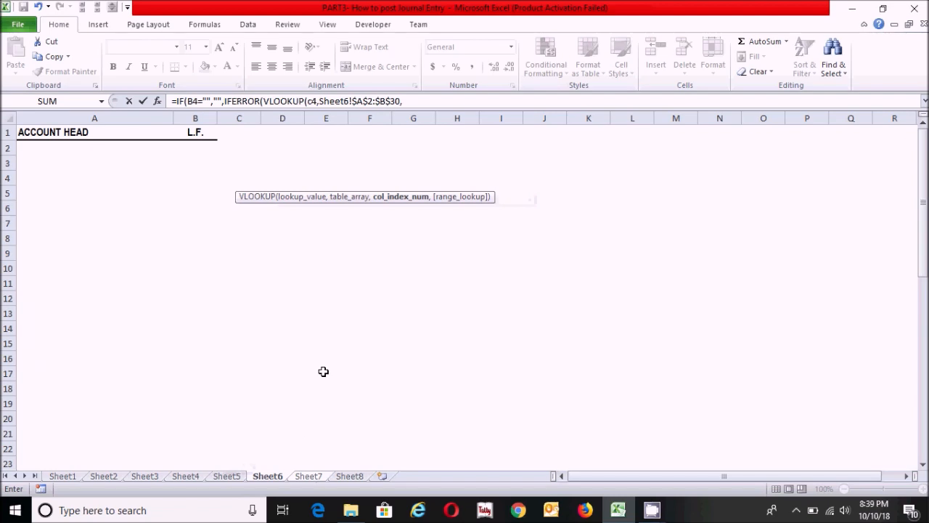
# Complete the VLOOKUP with column index 2 and exact match FALSE, removing the stray Sheet7! reference before the index.
pyautogui.click(302, 475)
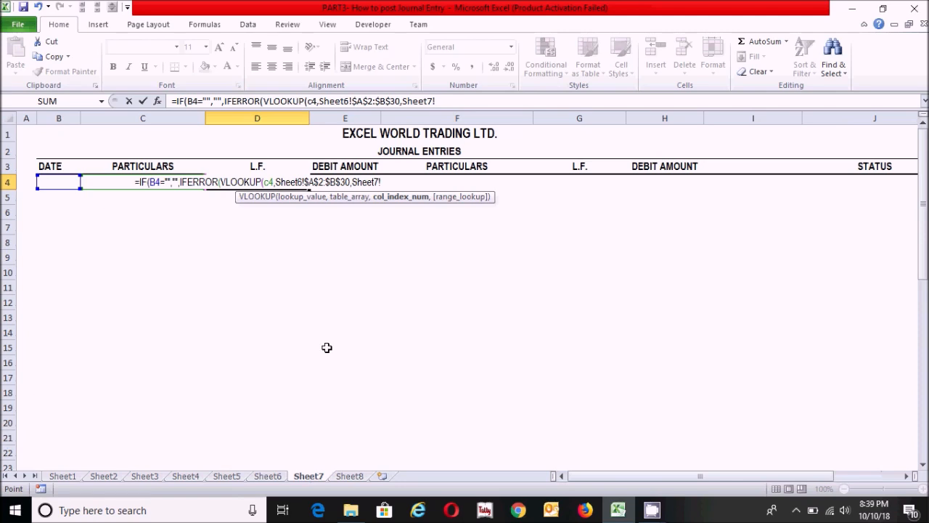
pyautogui.write('2')
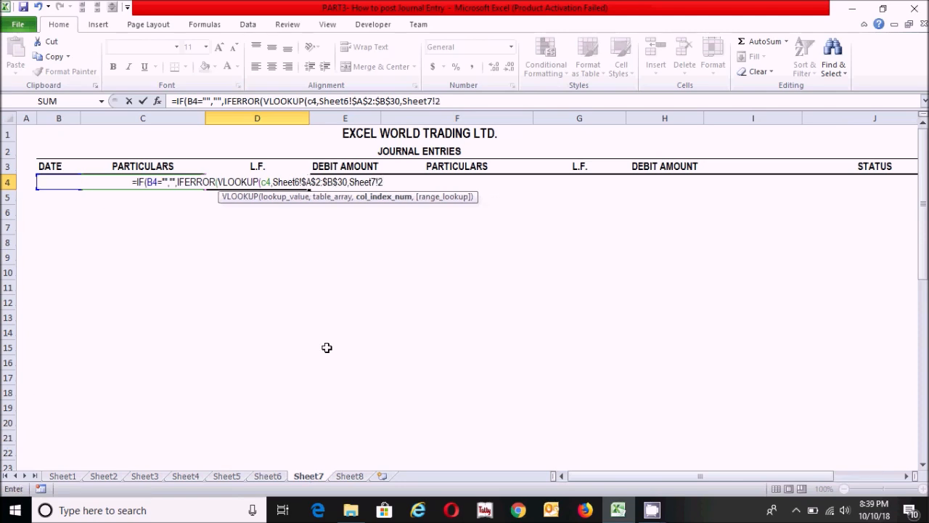
pyautogui.write(',')
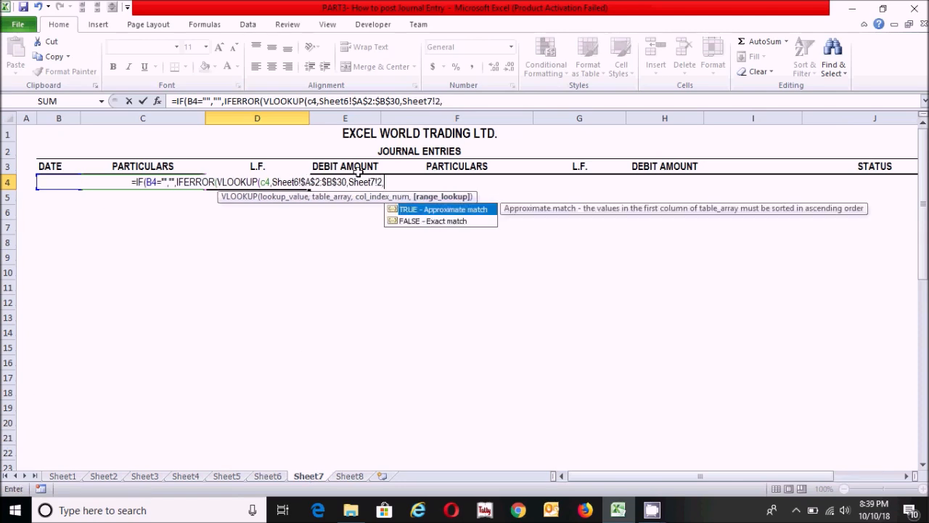
pyautogui.click(378, 181)
pyautogui.press('BackSpace')
pyautogui.press('BackSpace')
pyautogui.press('BackSpace')
pyautogui.press('BackSpace')
pyautogui.press('BackSpace')
pyautogui.press('BackSpace')
pyautogui.press('BackSpace')
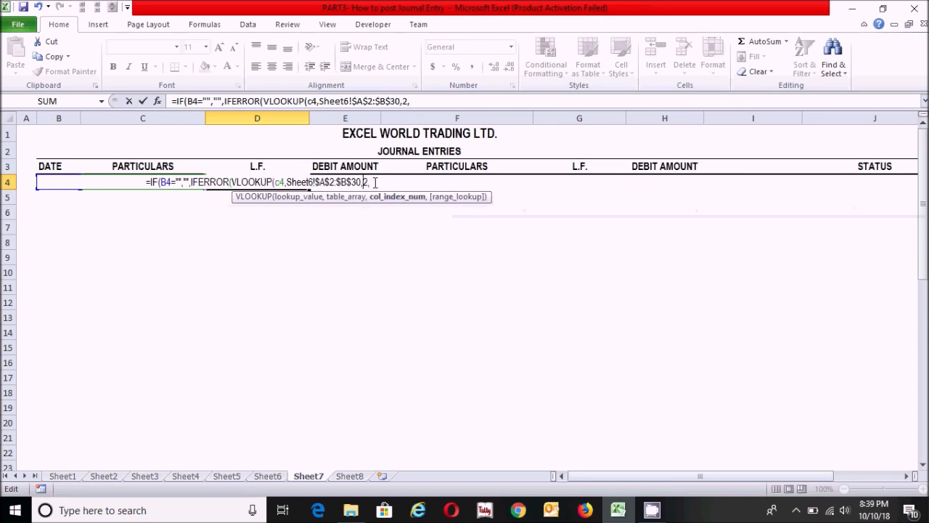
pyautogui.click(372, 181)
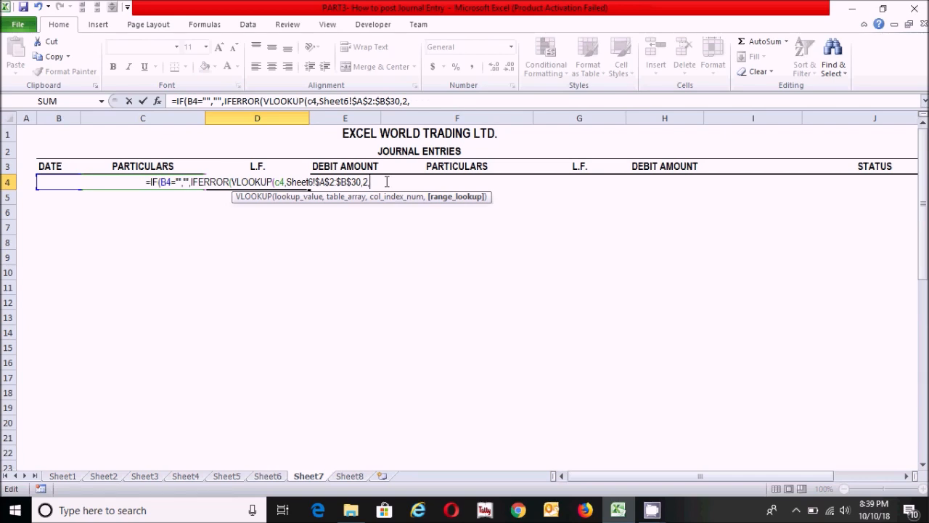
pyautogui.write('fa')
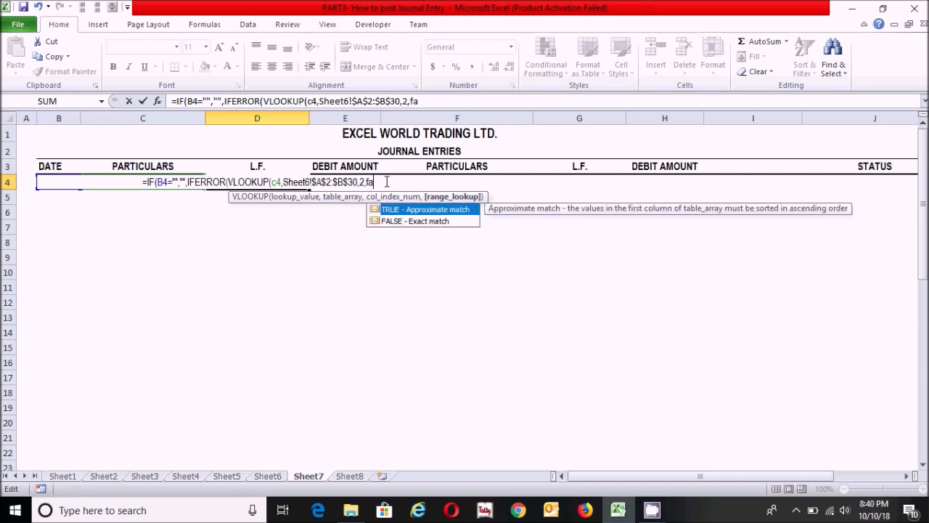
pyautogui.doubleClick(411, 222)
pyautogui.write('),"')
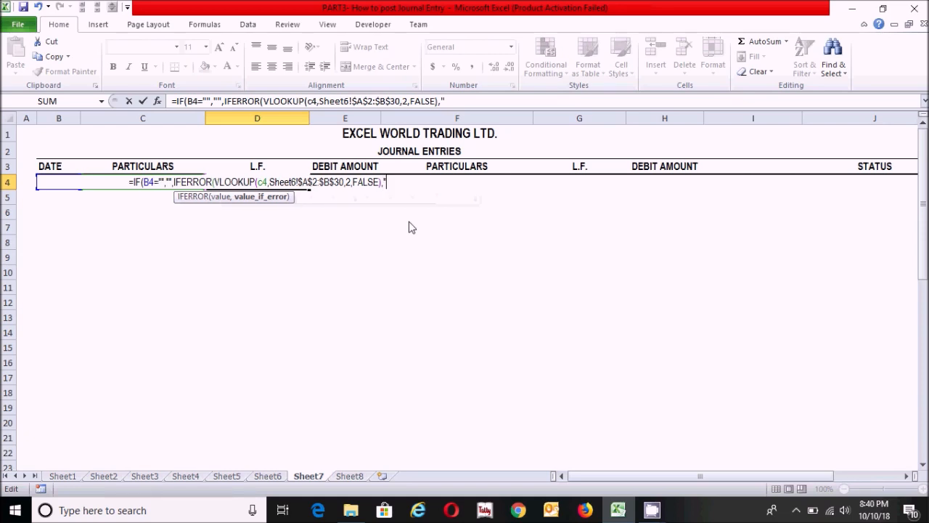
pyautogui.write('AC')
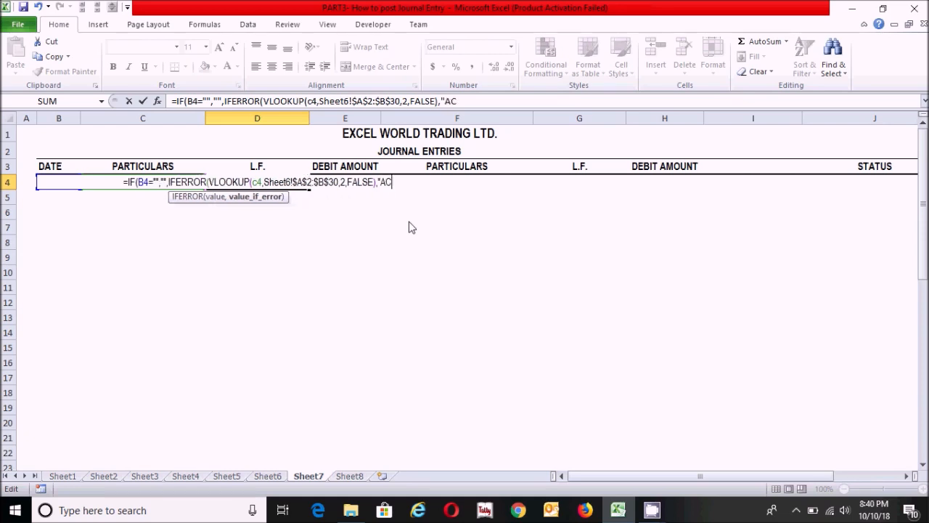
pyautogui.write('COUNT DOEST')
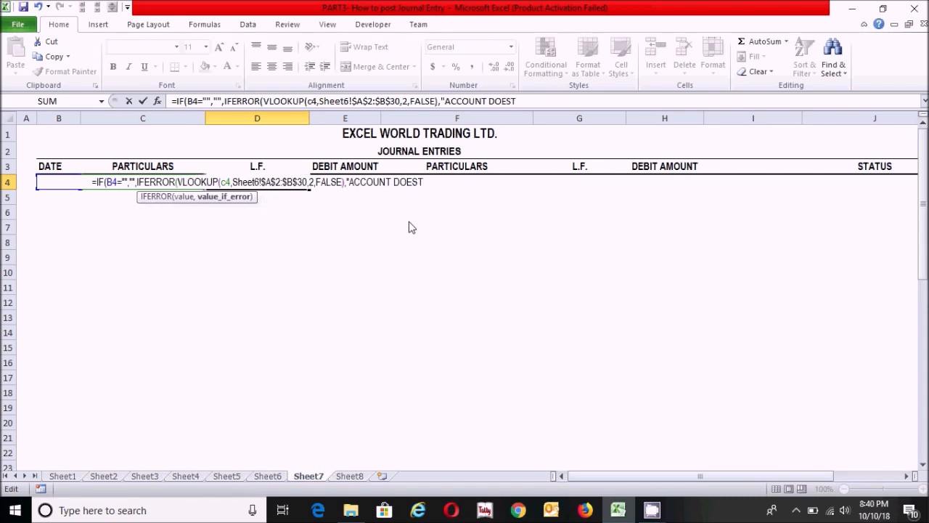
pyautogui.write(' NOT EXI')
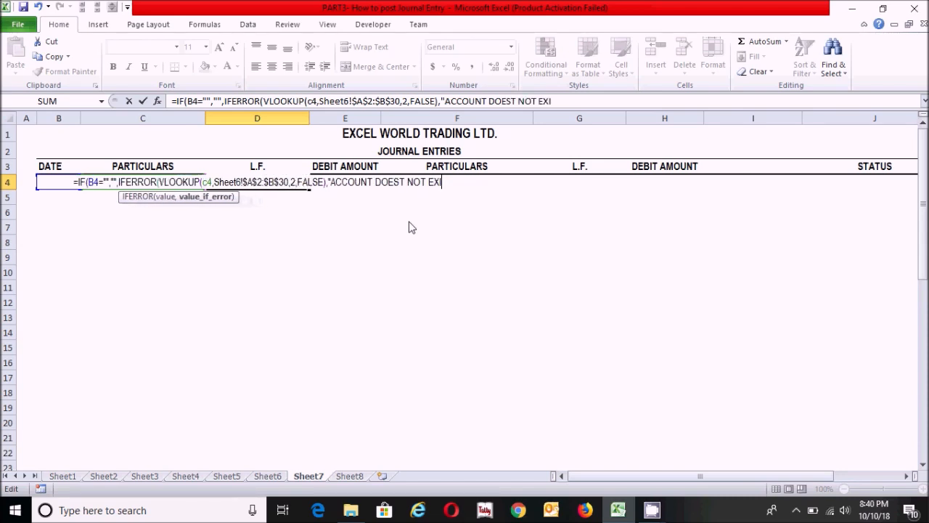
pyautogui.write('TS"')
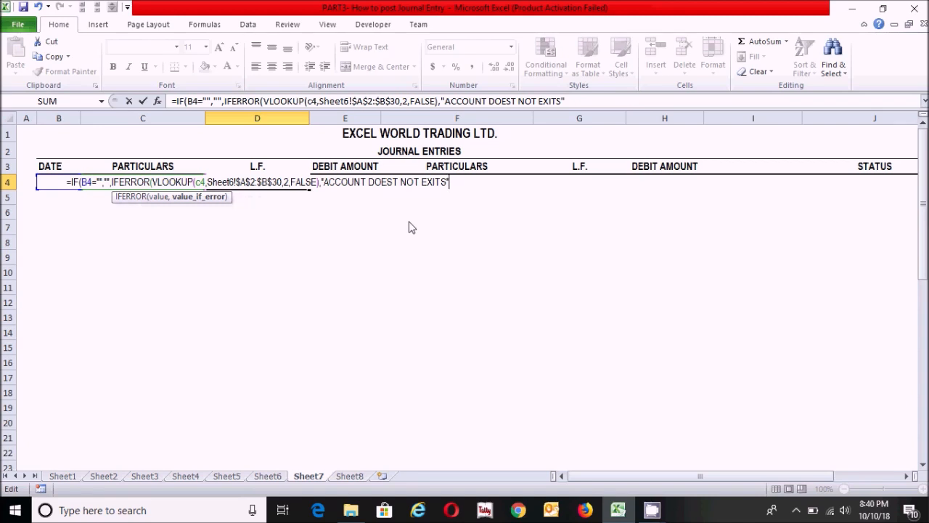
pyautogui.write(')')
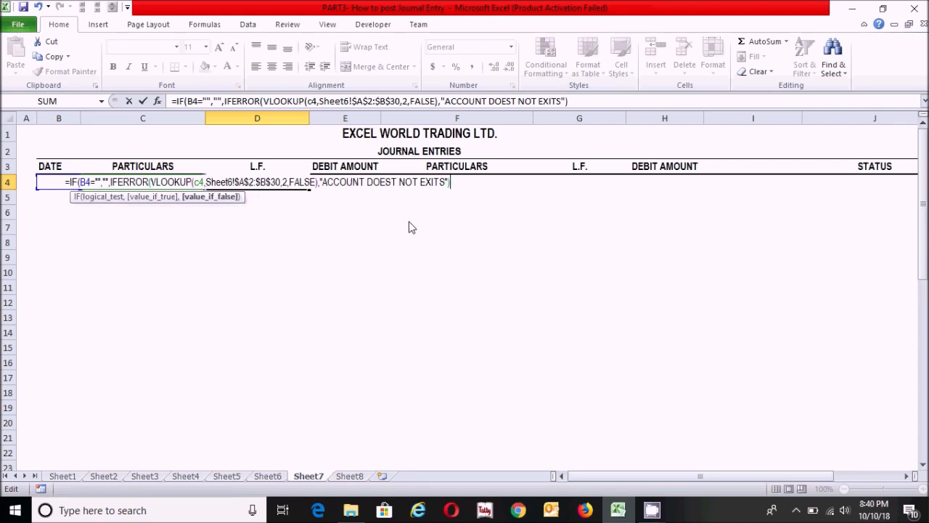
pyautogui.write(')')
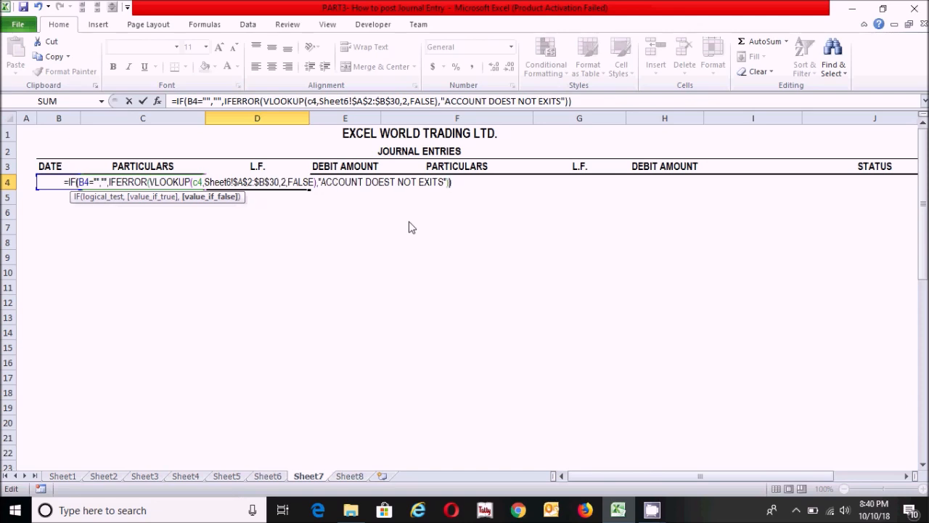
# Commit the L.F. lookup formula in D4 and review it in edit mode without changing it.
pyautogui.press('Return')
pyautogui.click(284, 182)
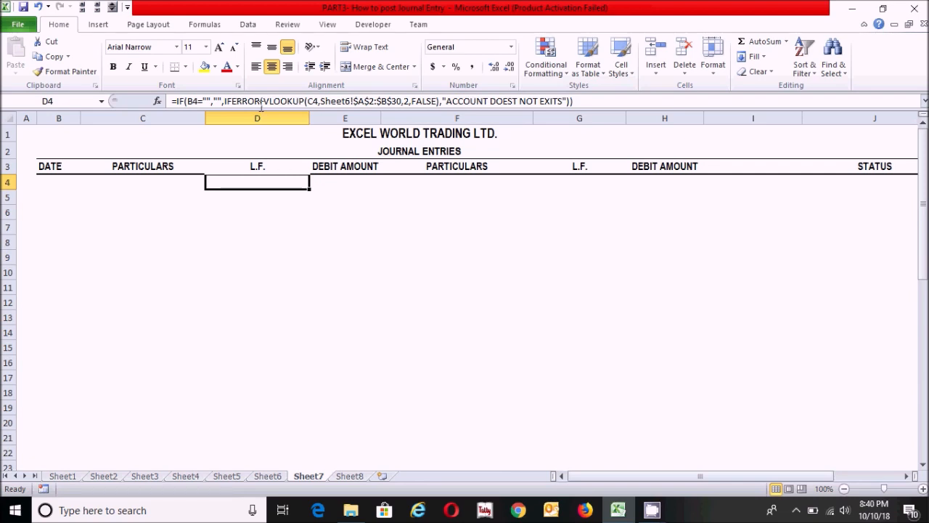
pyautogui.click(232, 101)
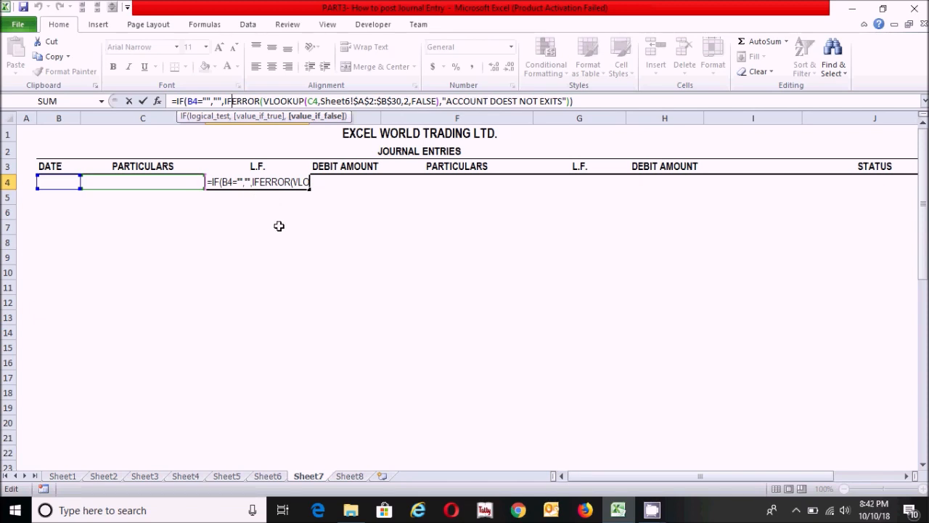
pyautogui.press('Return')
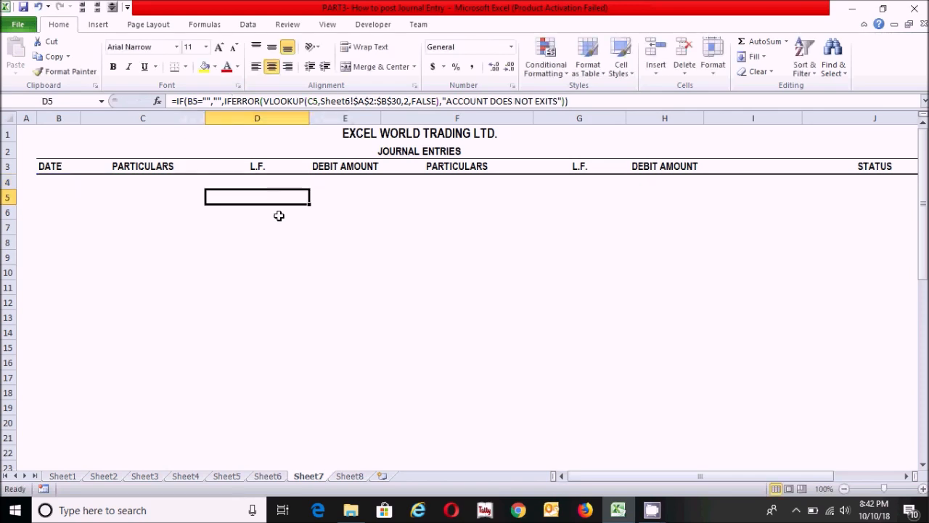
# Copy the L.F. lookup formula from D4 into G4, the second L.F. column.
pyautogui.click(279, 188)
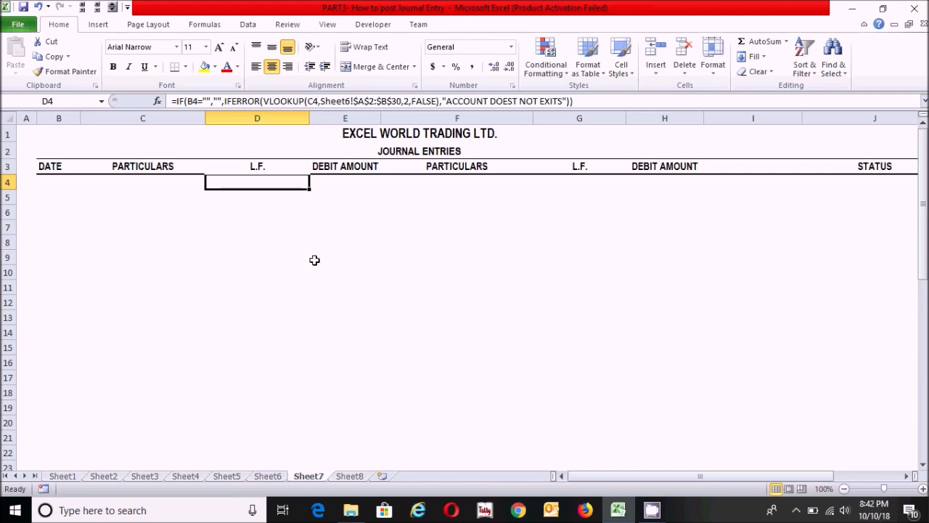
pyautogui.hotkey('ctrl', 'c')
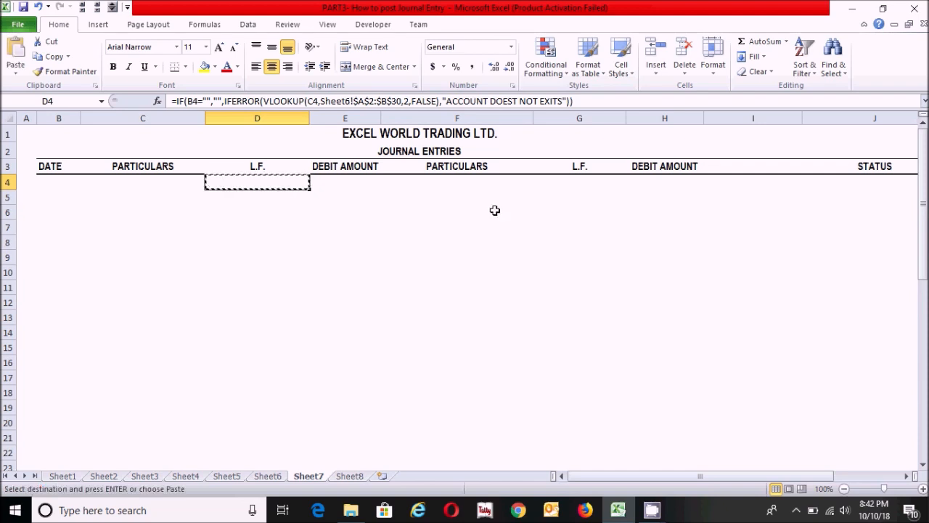
pyautogui.click(585, 186)
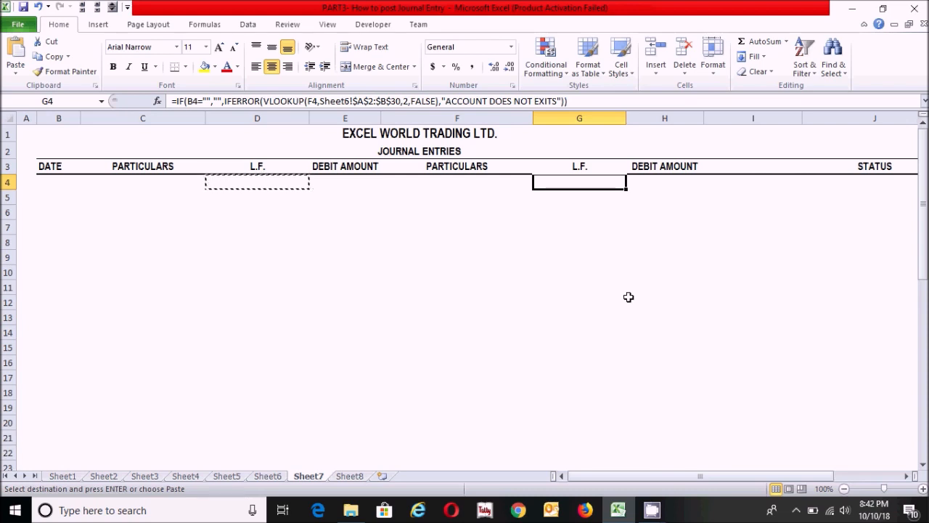
pyautogui.hotkey('ctrl', 'v')
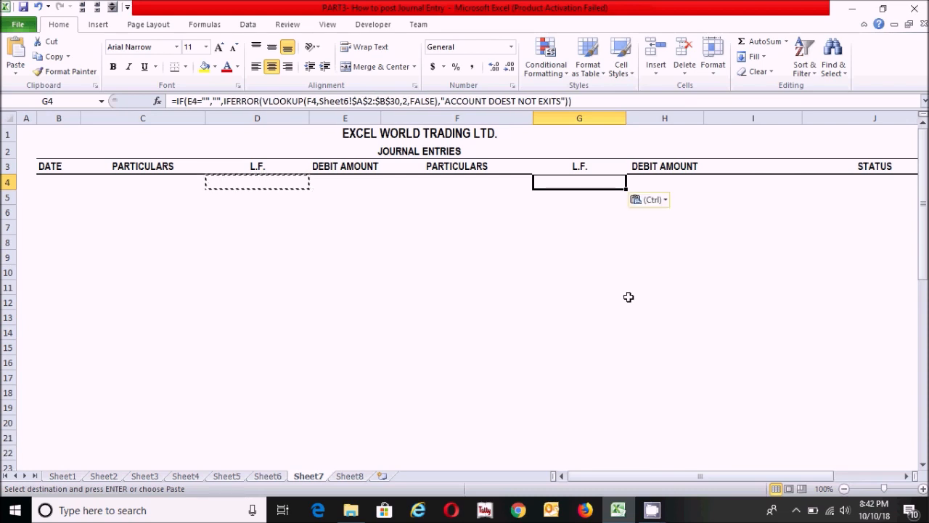
# Change the logical test reference in G4's IF formula to the date cell B4 and commit the formula.
pyautogui.doubleClick(587, 182)
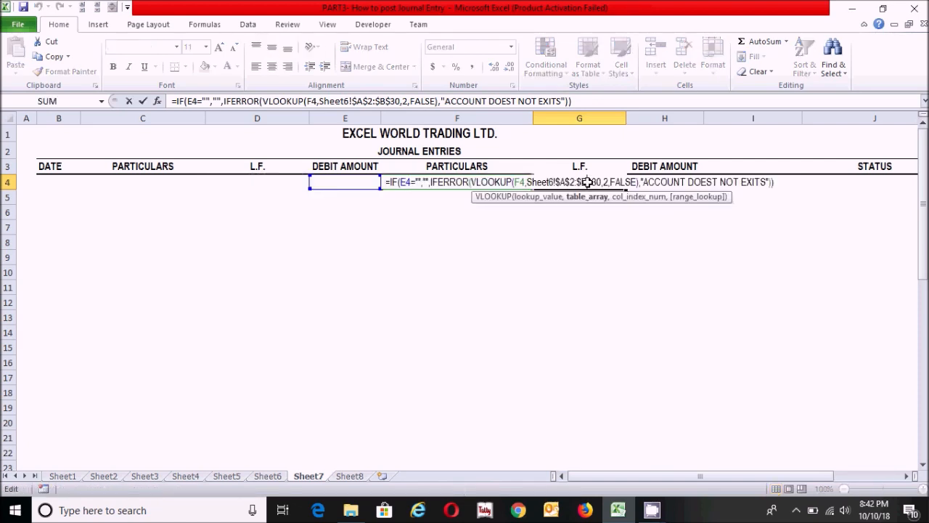
pyautogui.click(411, 181)
pyautogui.hotkey('shift', 'Left')
pyautogui.hotkey('shift', 'Left')
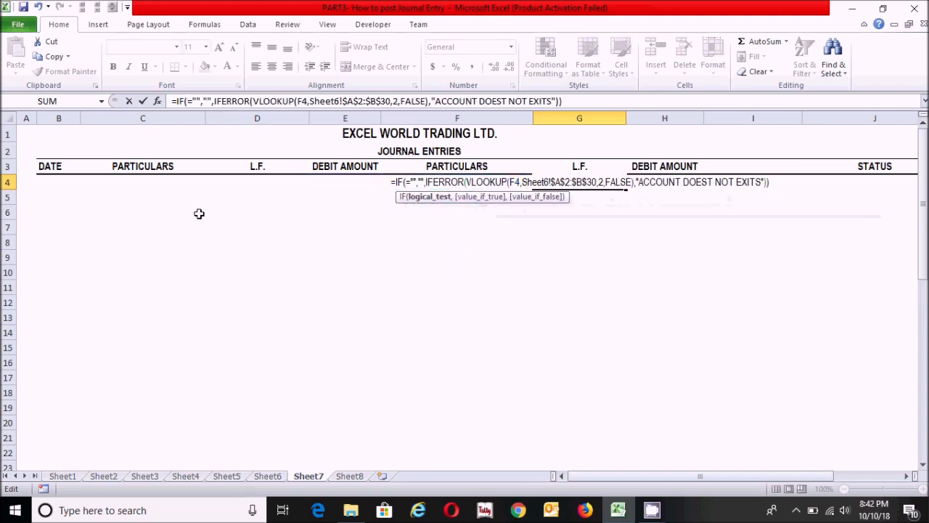
pyautogui.click(47, 180)
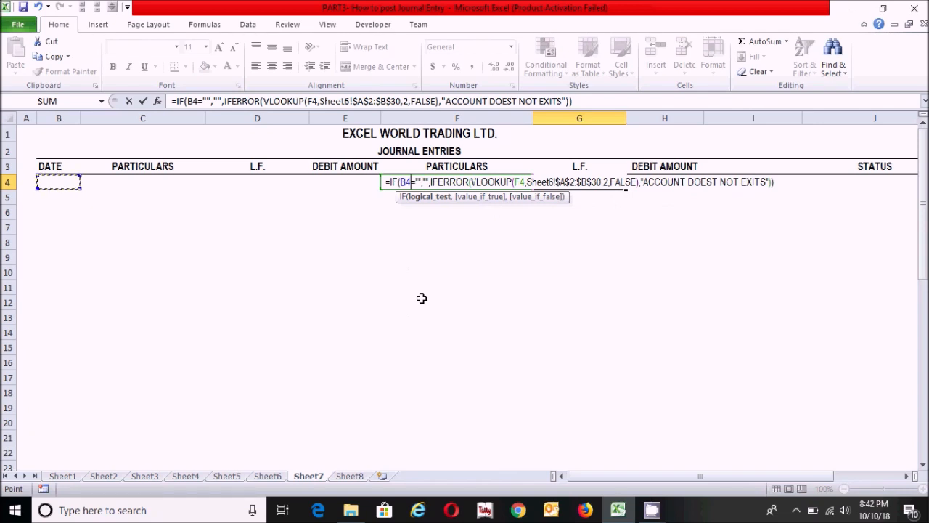
pyautogui.press('Return')
pyautogui.click(594, 179)
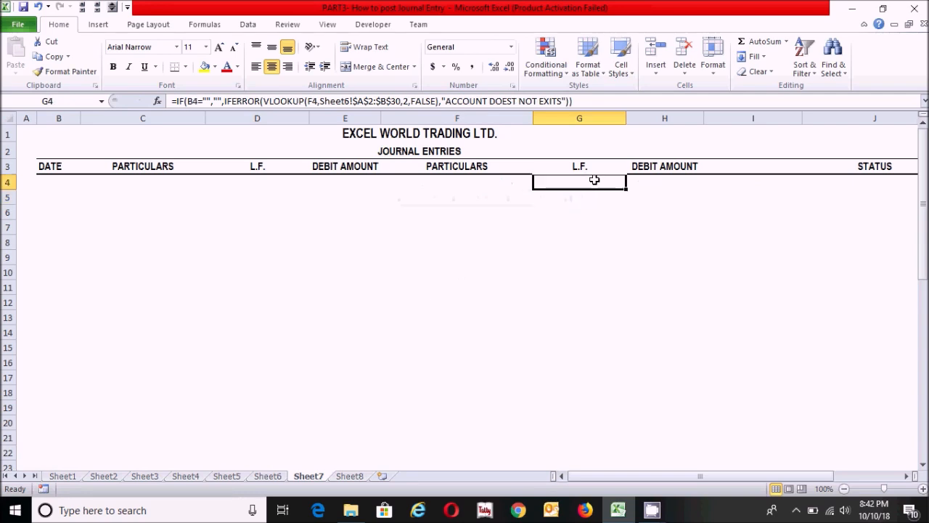
pyautogui.click(870, 184)
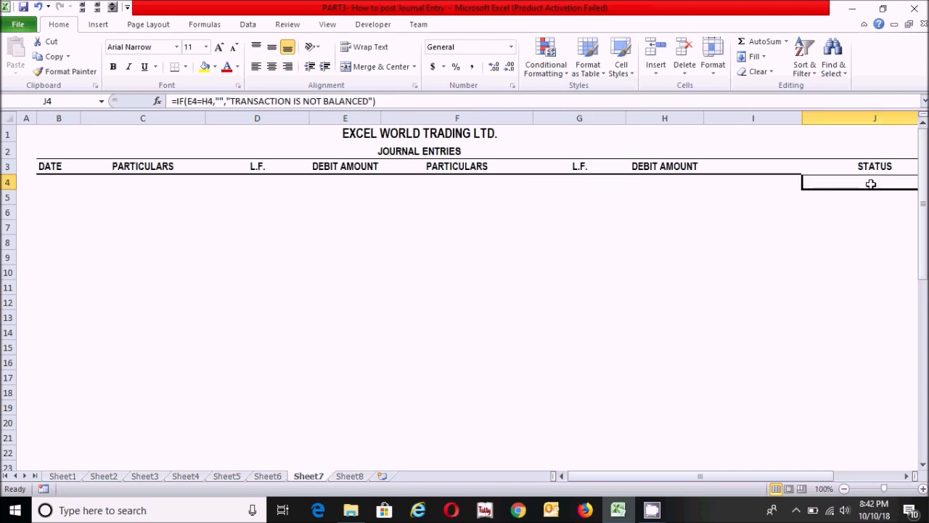
pyautogui.write('=')
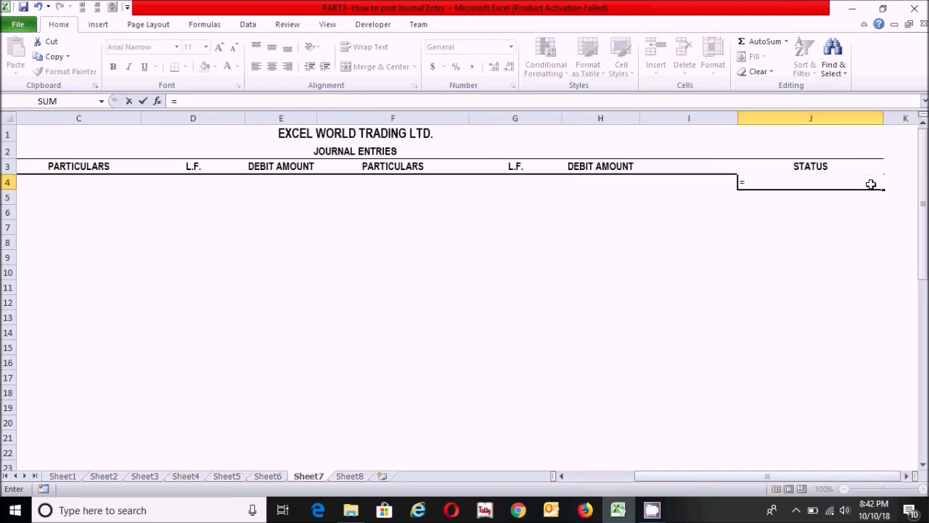
pyautogui.write('if')
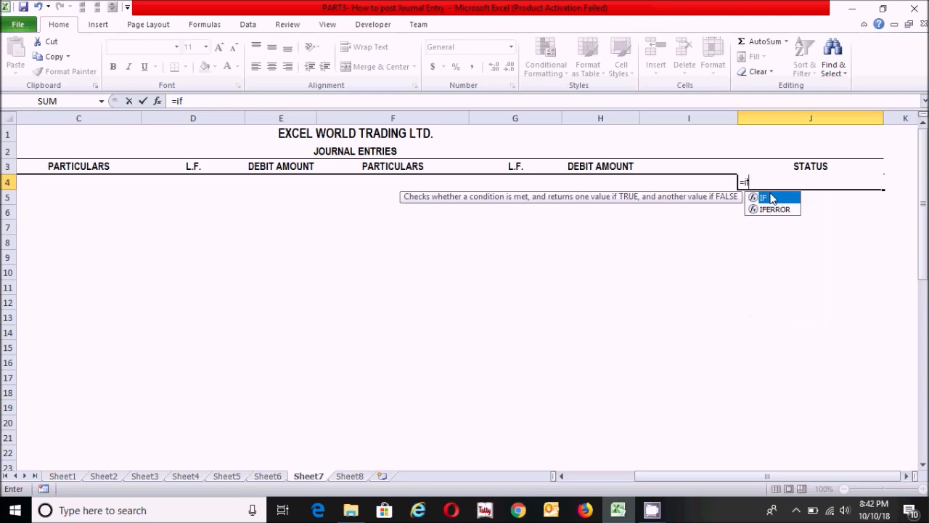
pyautogui.doubleClick(771, 198)
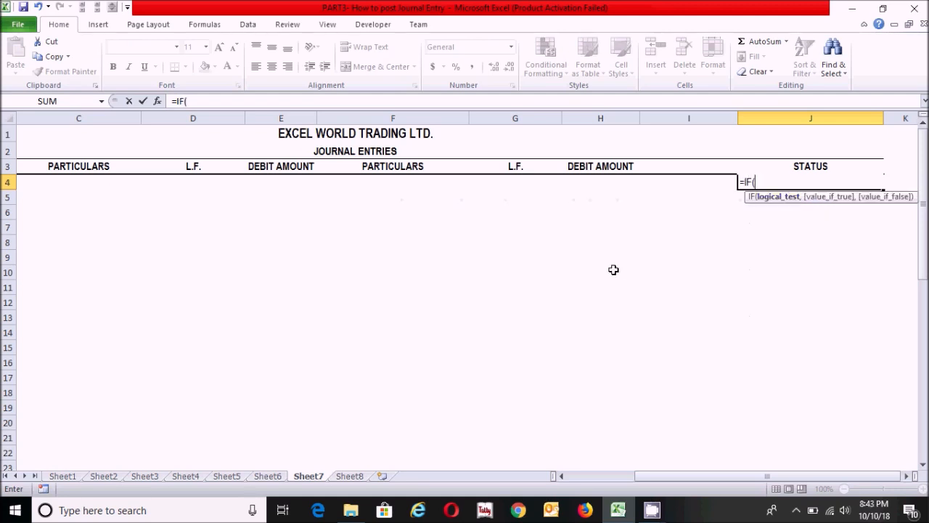
pyautogui.click(259, 185)
pyautogui.write('=')
pyautogui.click(588, 184)
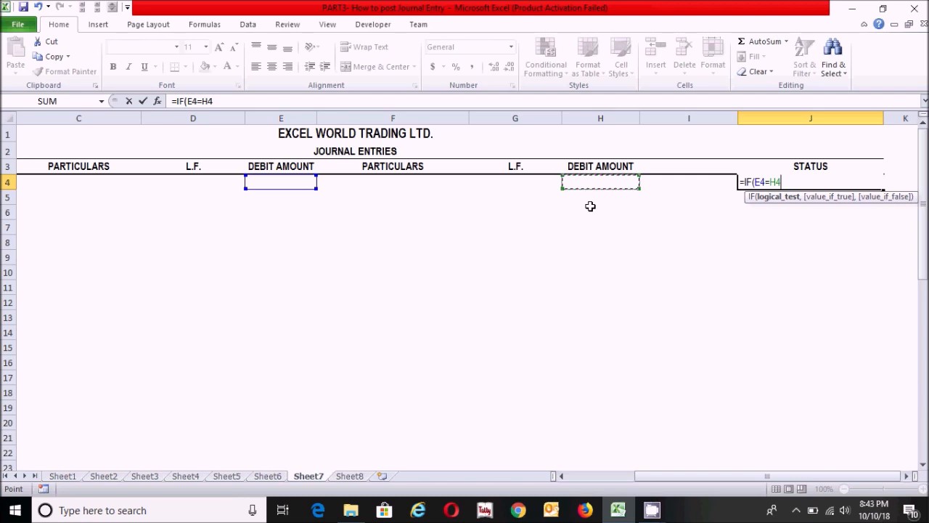
pyautogui.press('BackSpace')
pyautogui.press('BackSpace')
pyautogui.press('BackSpace')
pyautogui.press('BackSpace')
pyautogui.press('BackSpace')
pyautogui.press('BackSpace')
pyautogui.press('BackSpace')
pyautogui.press('BackSpace')
pyautogui.press('BackSpace')
pyautogui.press('Return')
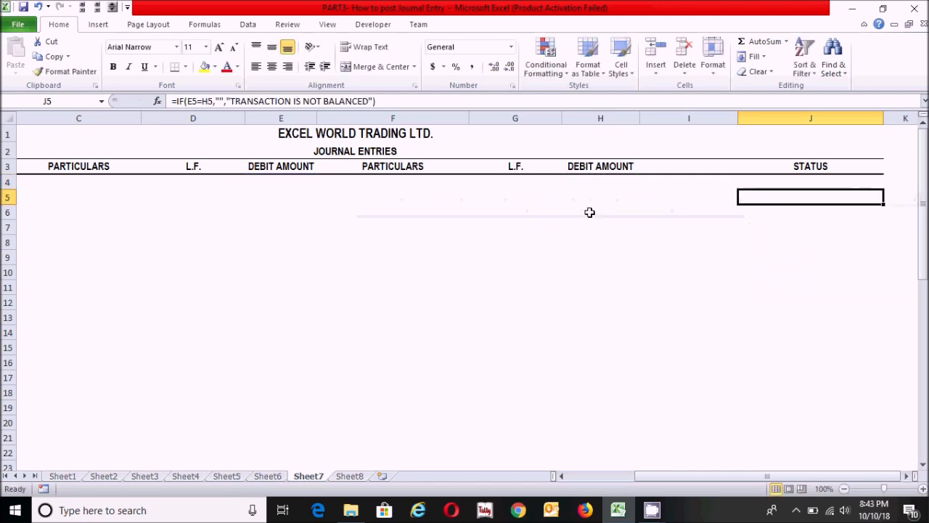
# Rename the second DEBIT AMOUNT header in H3 as CREDIT AMOUNT.
pyautogui.click(585, 166)
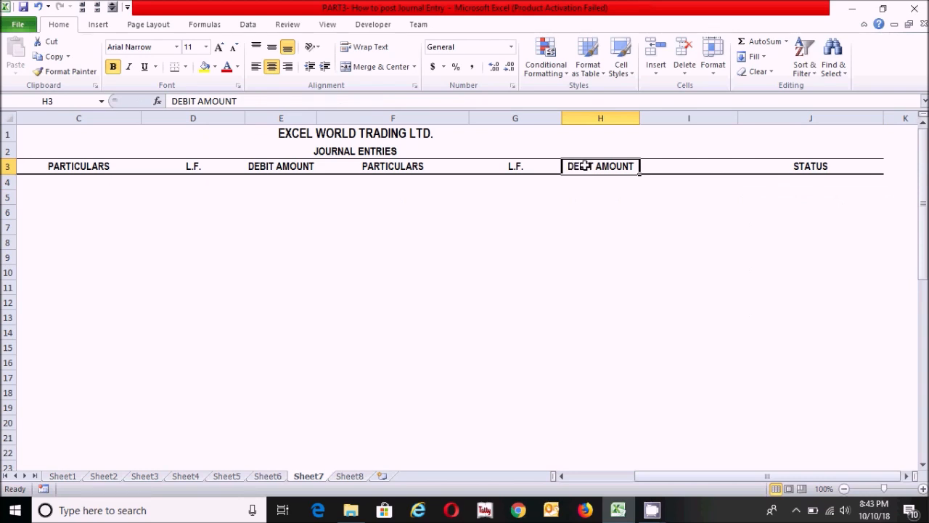
pyautogui.click(267, 168)
pyautogui.click(602, 168)
pyautogui.doubleClick(594, 166)
pyautogui.press('BackSpace')
pyautogui.press('BackSpace')
pyautogui.press('BackSpace')
pyautogui.press('BackSpace')
pyautogui.press('BackSpace')
pyautogui.press('BackSpace')
pyautogui.write('Cr')
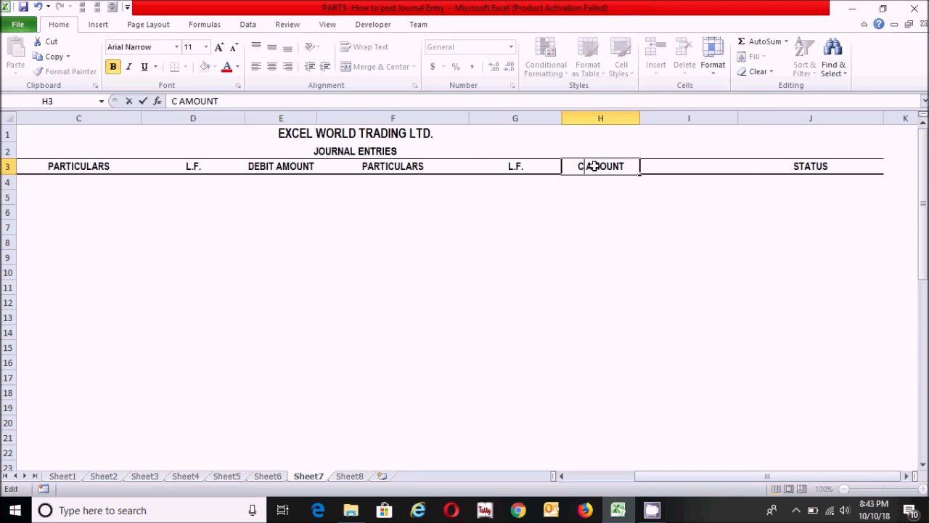
pyautogui.press('BackSpace')
pyautogui.press('BackSpace')
pyautogui.write('CREDIT')
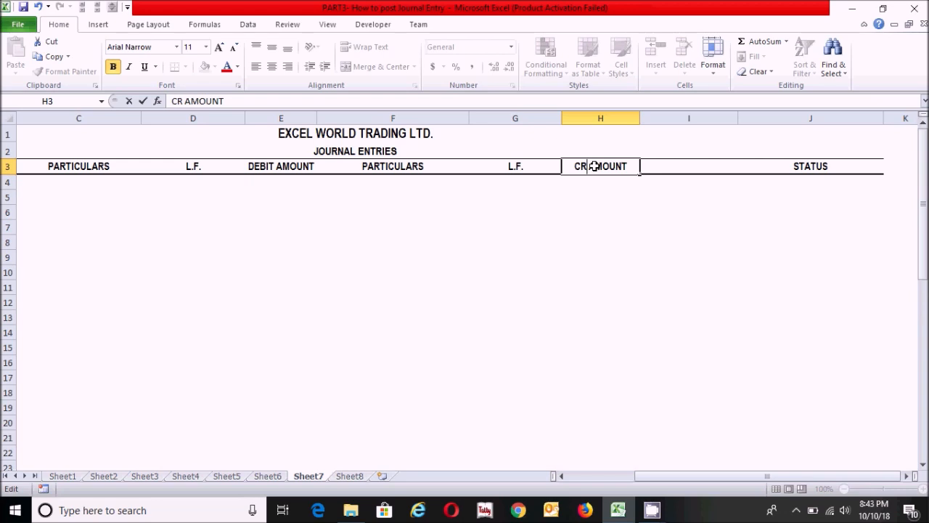
pyautogui.press('Return')
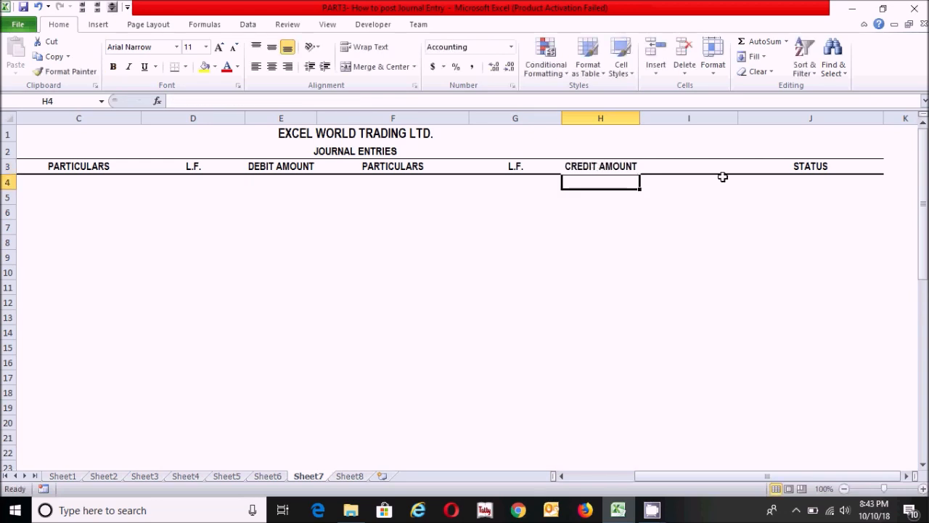
# Start an IF formula in the STATUS cell J4 with the logical test E4=H4.
pyautogui.click(786, 183)
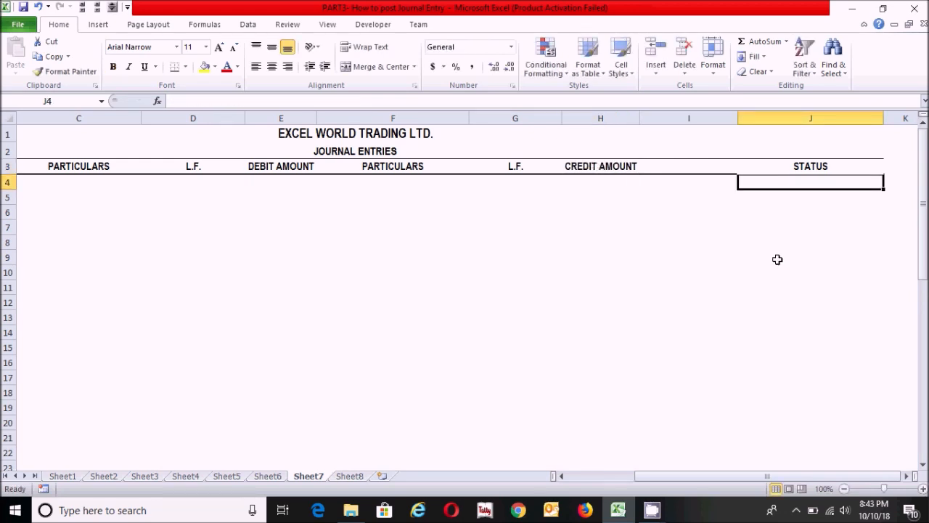
pyautogui.write('=')
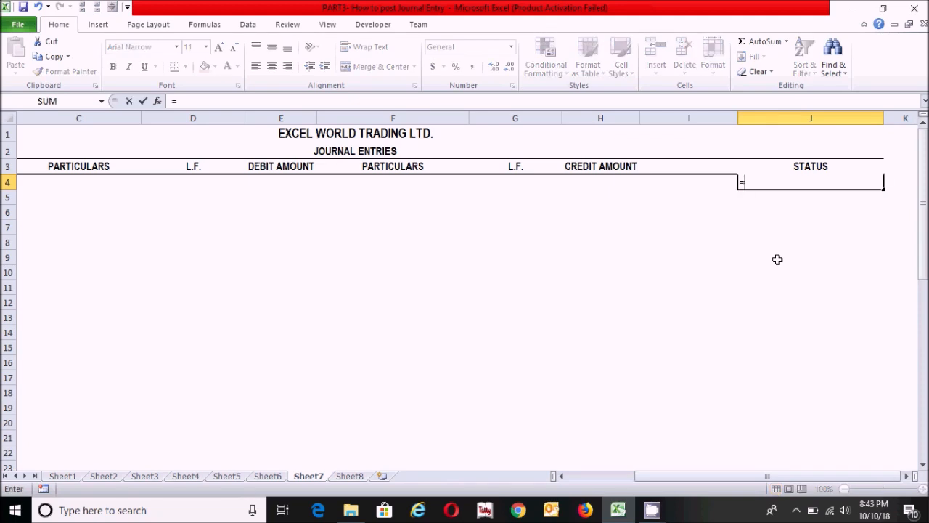
pyautogui.write('if')
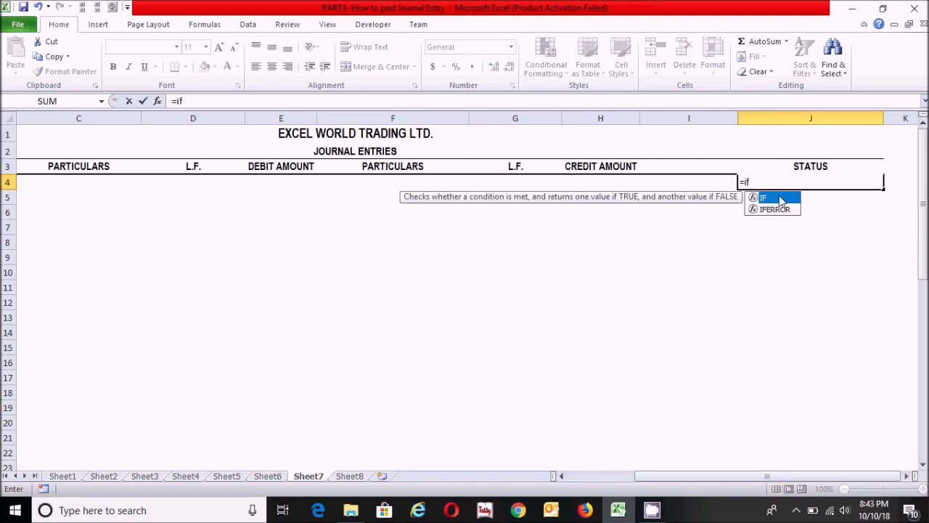
pyautogui.doubleClick(773, 198)
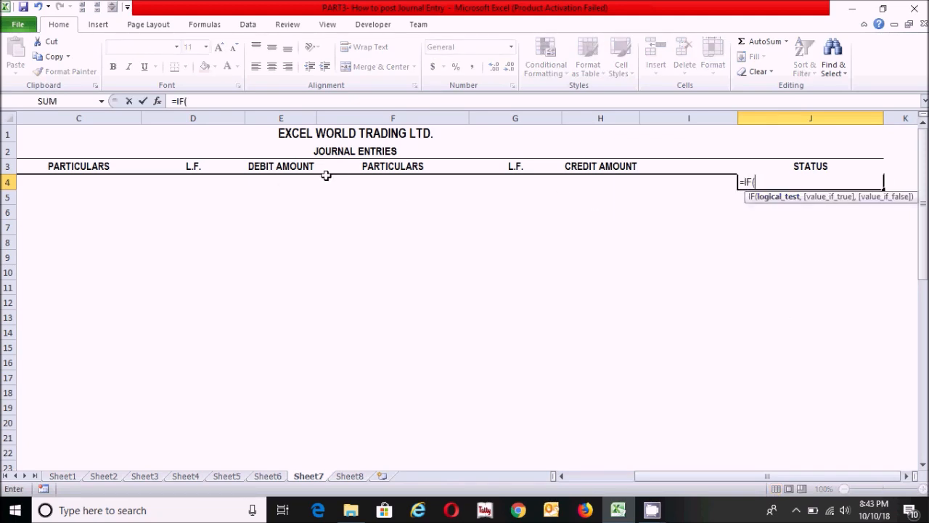
pyautogui.click(270, 184)
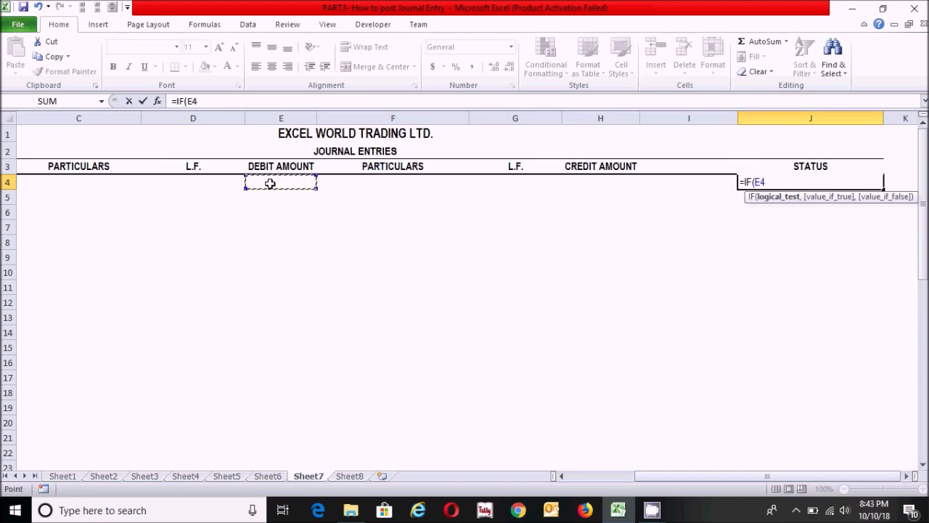
pyautogui.write('=')
pyautogui.click(578, 188)
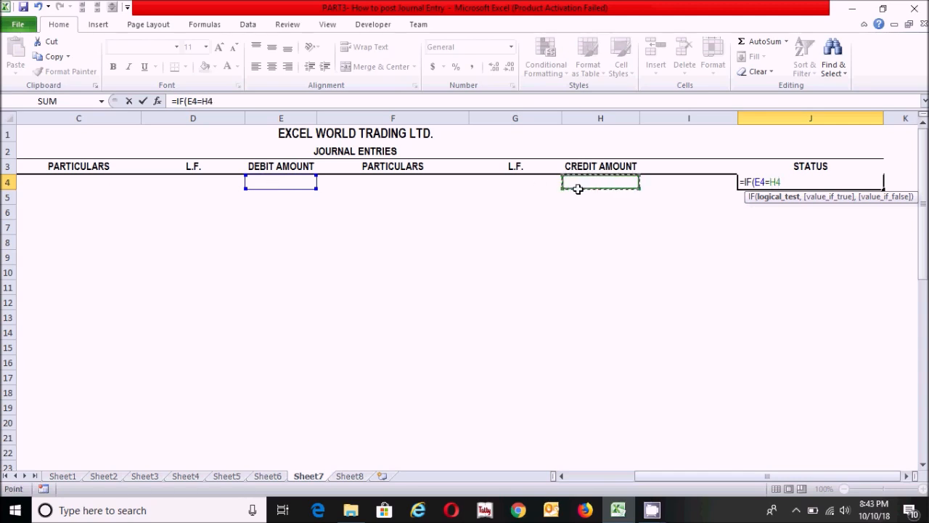
# Complete the J4 IF formula with "" as value if true and "TRANSACTION IS NOT BALANCED" as value if false.
pyautogui.write(',""')
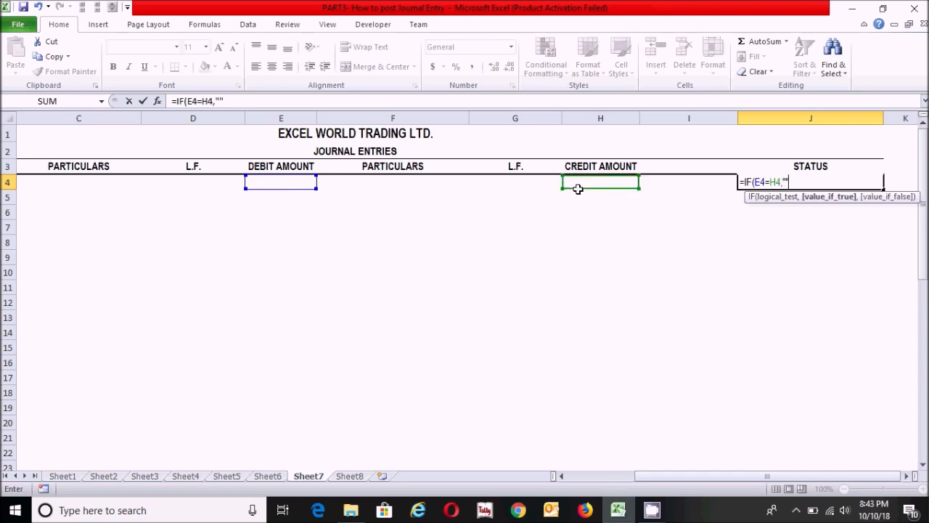
pyautogui.write(',"T')
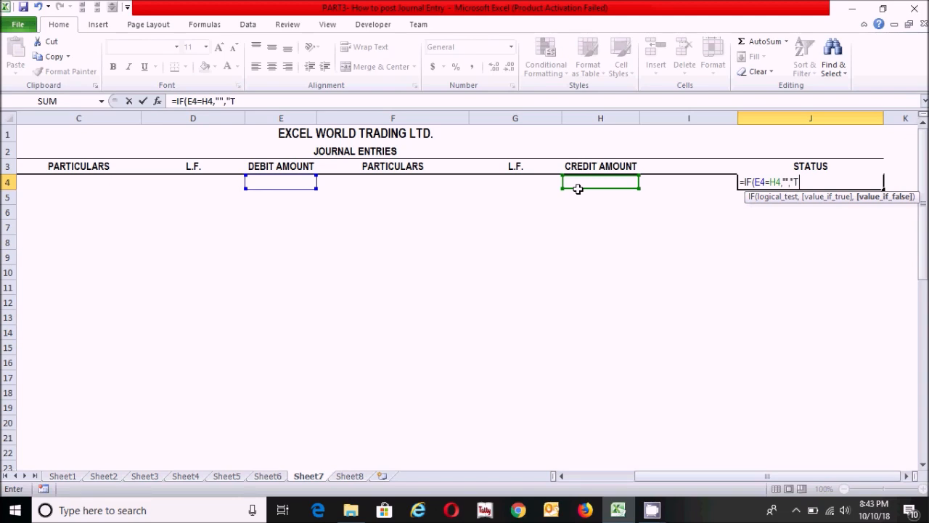
pyautogui.write('RANSA')
pyautogui.write('CTION IS NOT BAL')
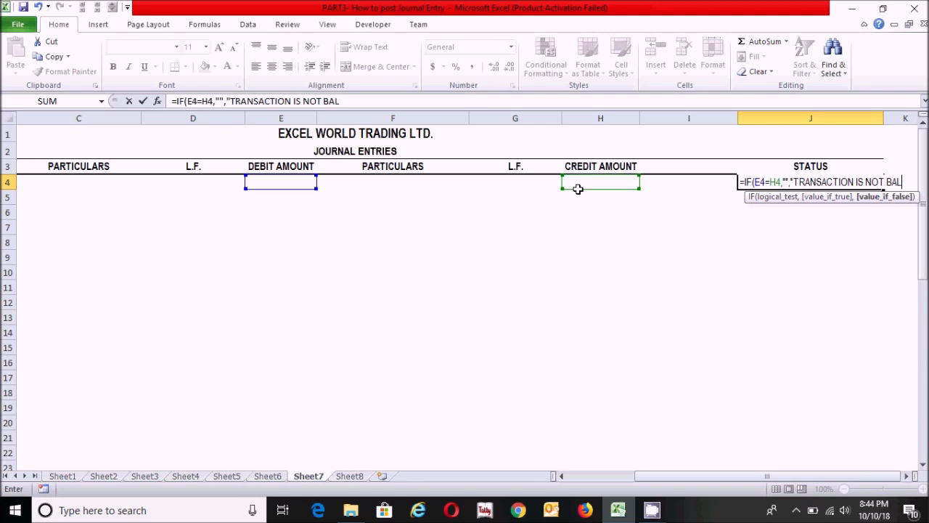
pyautogui.write('ANCED"')
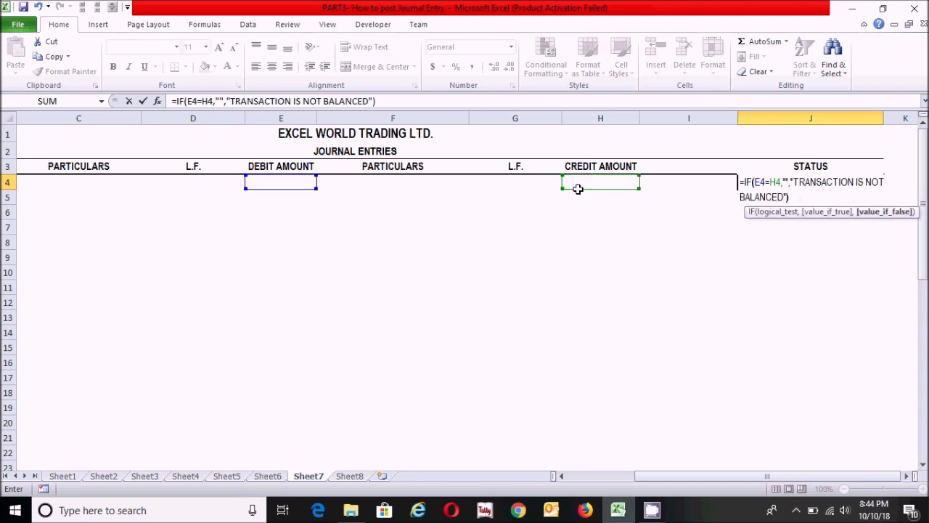
pyautogui.write(')')
pyautogui.press('Return')
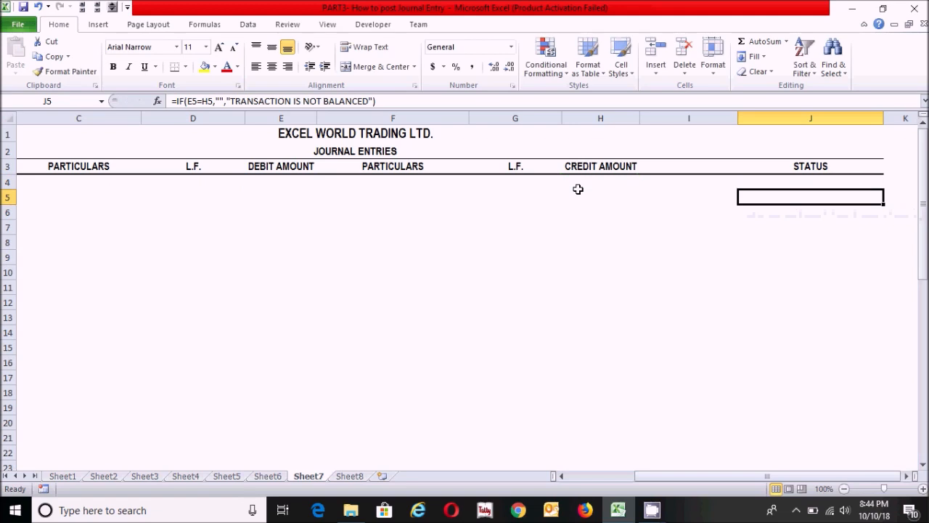
# Fill the L.F. lookup formula from D4 down through D30.
pyautogui.click(193, 182)
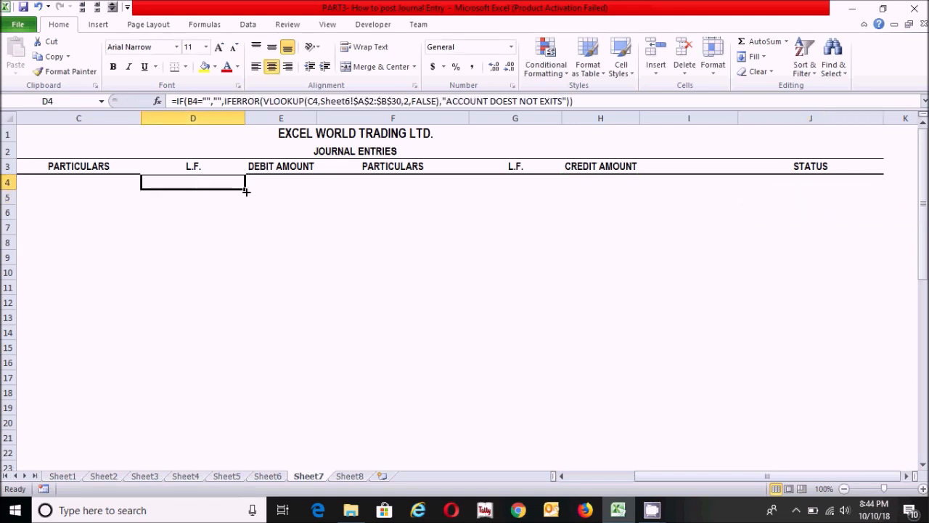
pyautogui.moveTo(245, 190); pyautogui.dragTo(223, 425)
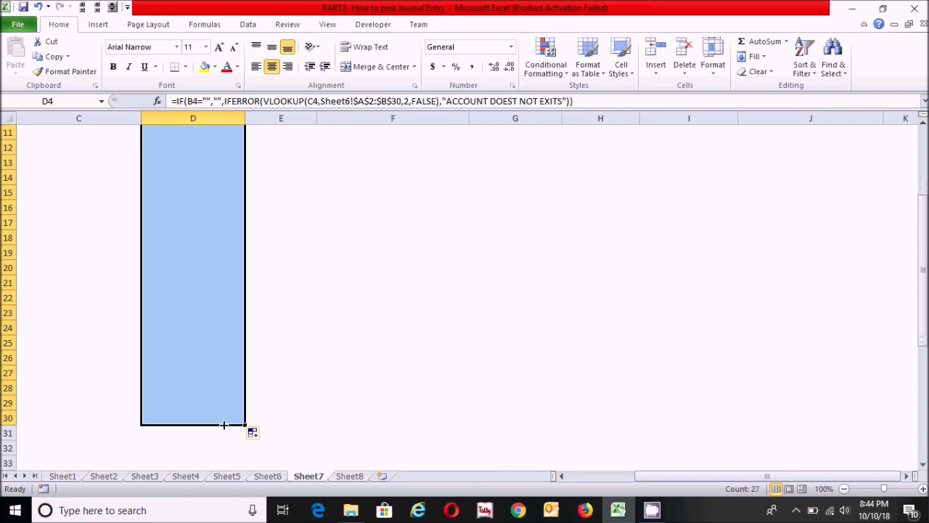
pyautogui.scroll(4, 525, 187)
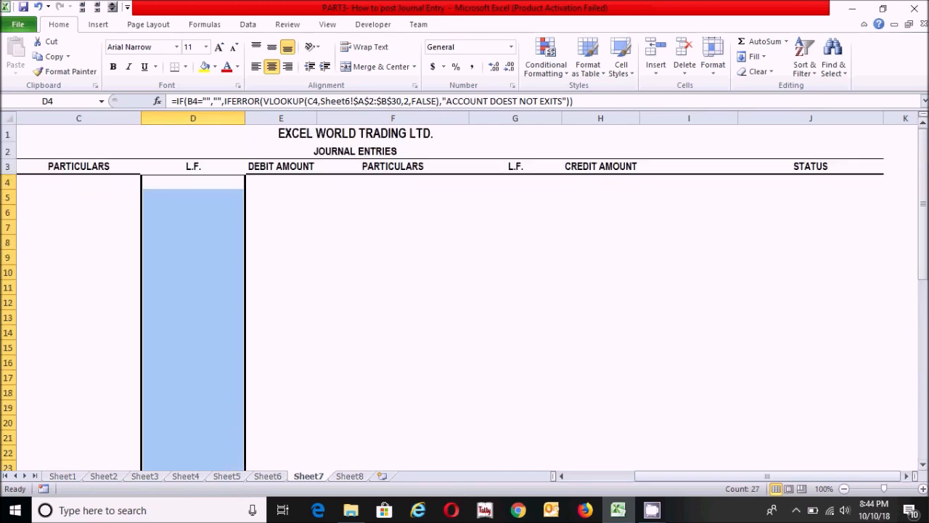
# Fill the credit-side L.F. lookup formula from G4 down through G30.
pyautogui.click(516, 181)
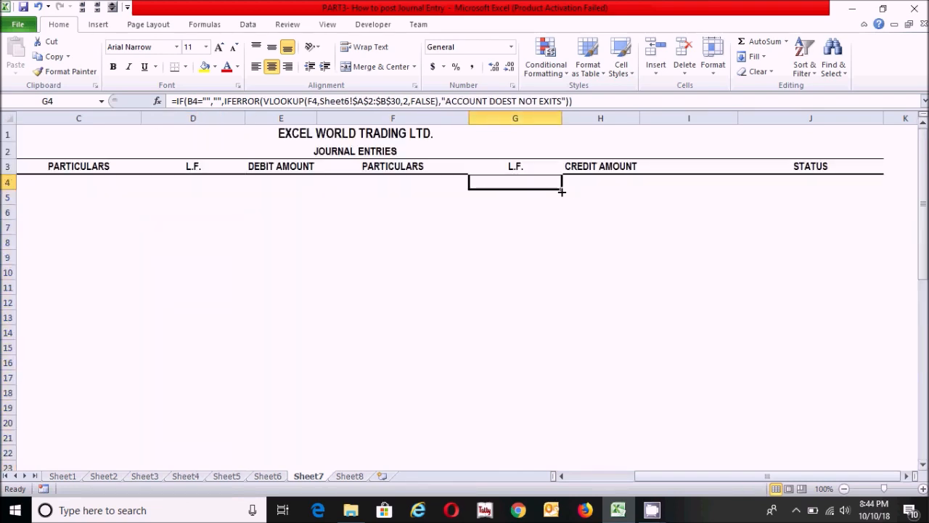
pyautogui.moveTo(561, 188); pyautogui.dragTo(543, 302)
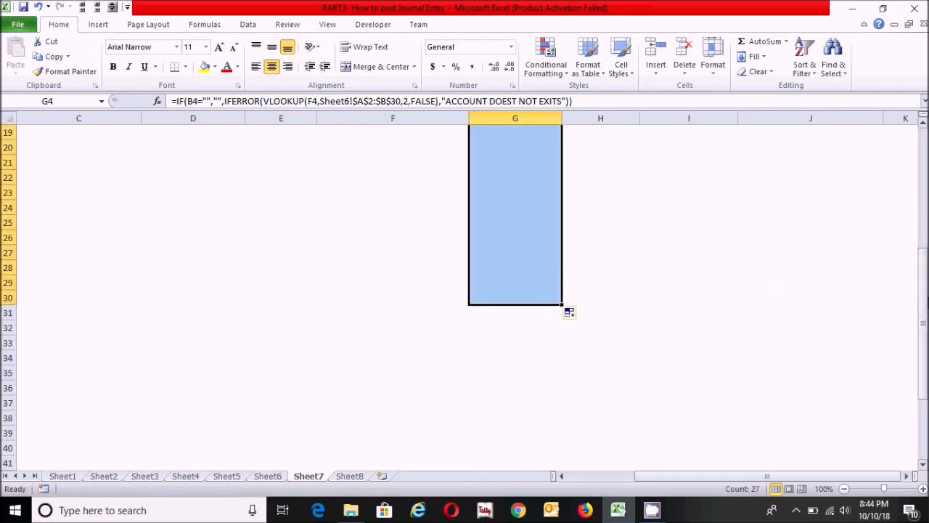
pyautogui.scroll(6, 569, 312)
# Fill the STATUS balance-check formula from J4 down through J30.
pyautogui.click(838, 164)
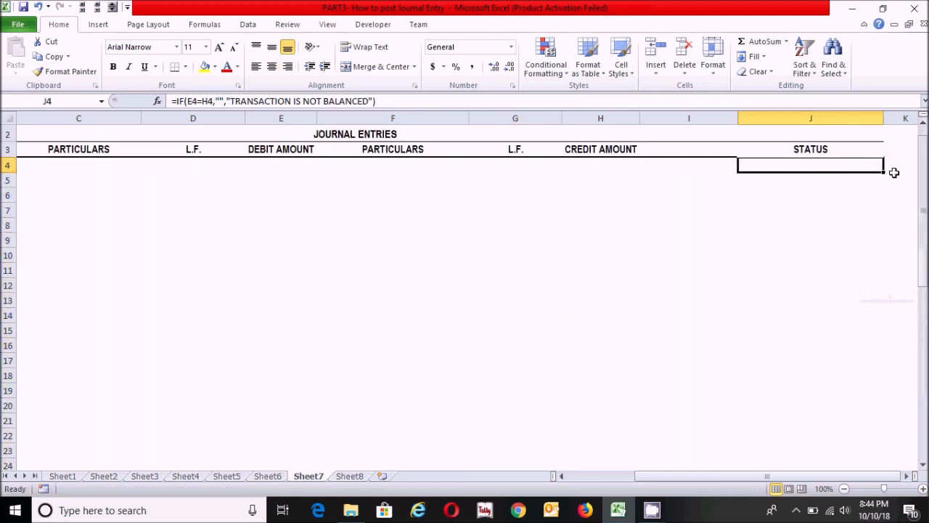
pyautogui.moveTo(883, 172); pyautogui.dragTo(834, 407)
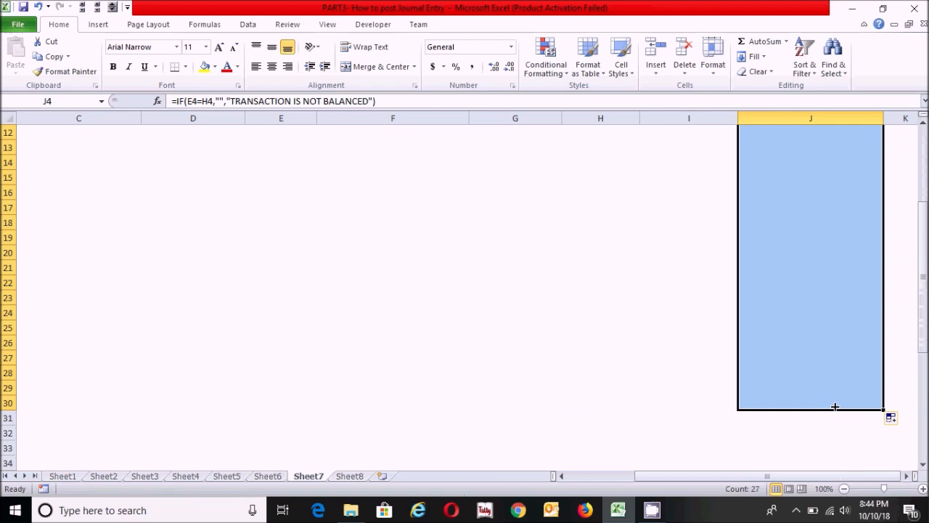
pyautogui.click(782, 312)
pyautogui.moveTo(925, 266); pyautogui.dragTo(919, 201)
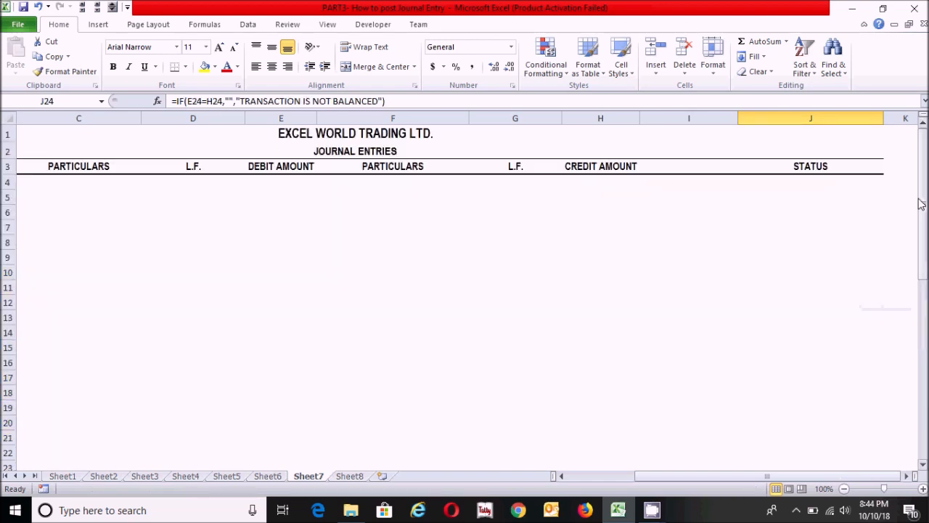
pyautogui.click(338, 203)
pyautogui.click(818, 193)
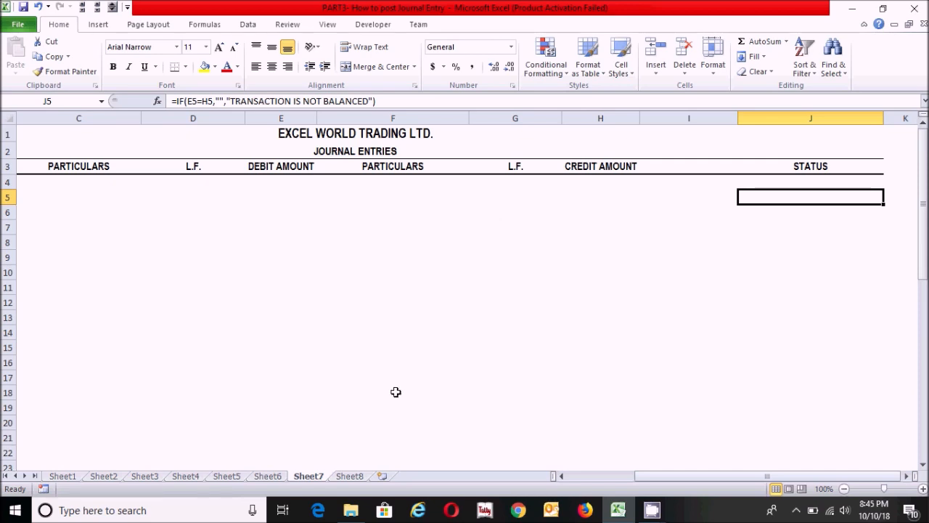
# Examine the opening share capital transaction in the transactions list on Sheet5.
pyautogui.moveTo(655, 477); pyautogui.dragTo(588, 477)
pyautogui.click(57, 183)
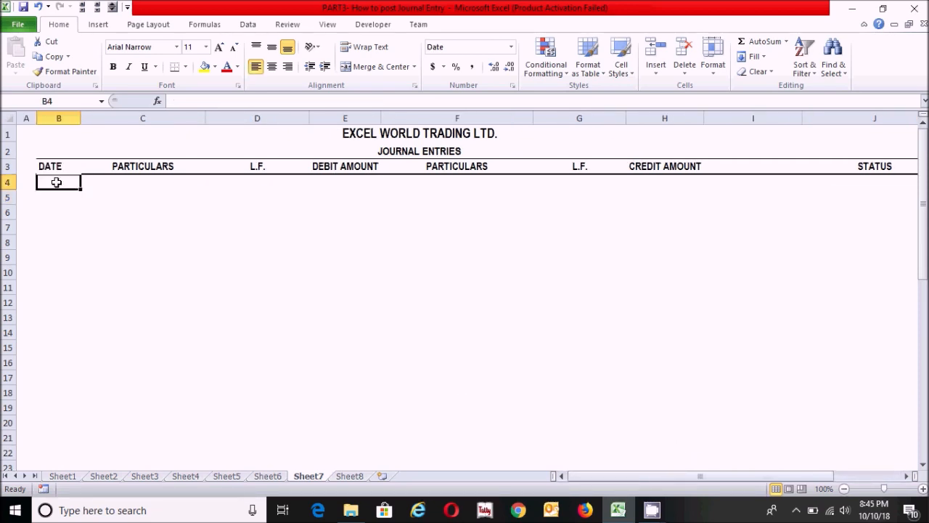
pyautogui.click(226, 478)
pyautogui.click(227, 296)
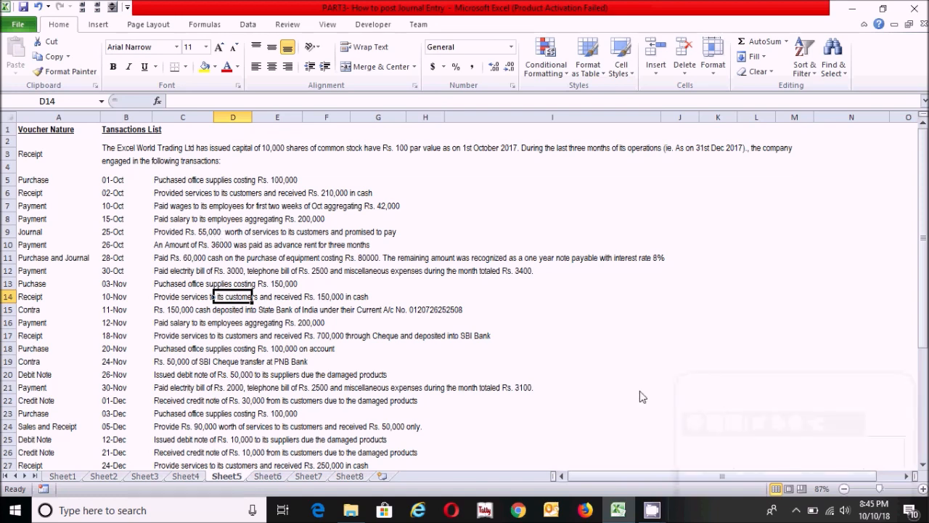
pyautogui.click(116, 151)
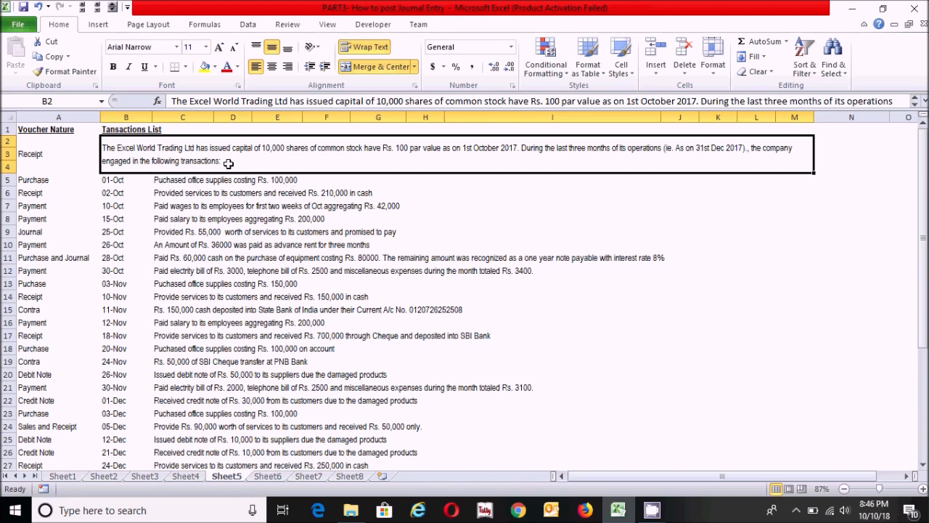
pyautogui.doubleClick(101, 147)
pyautogui.moveTo(101, 147); pyautogui.dragTo(474, 153)
pyautogui.hotkey('shift', 'Right')
pyautogui.hotkey('shift', 'Right')
pyautogui.hotkey('shift', 'Right')
pyautogui.hotkey('shift', 'Right')
pyautogui.hotkey('shift', 'Right')
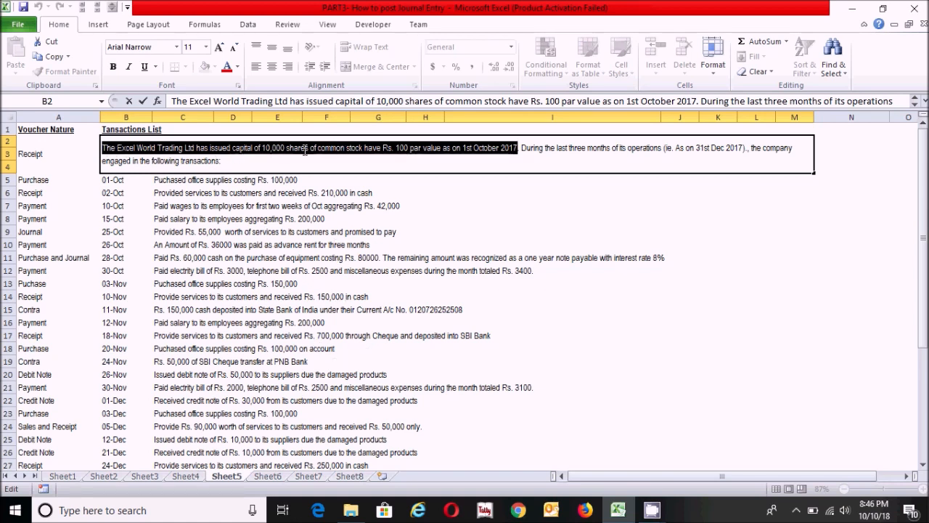
pyautogui.click(254, 148)
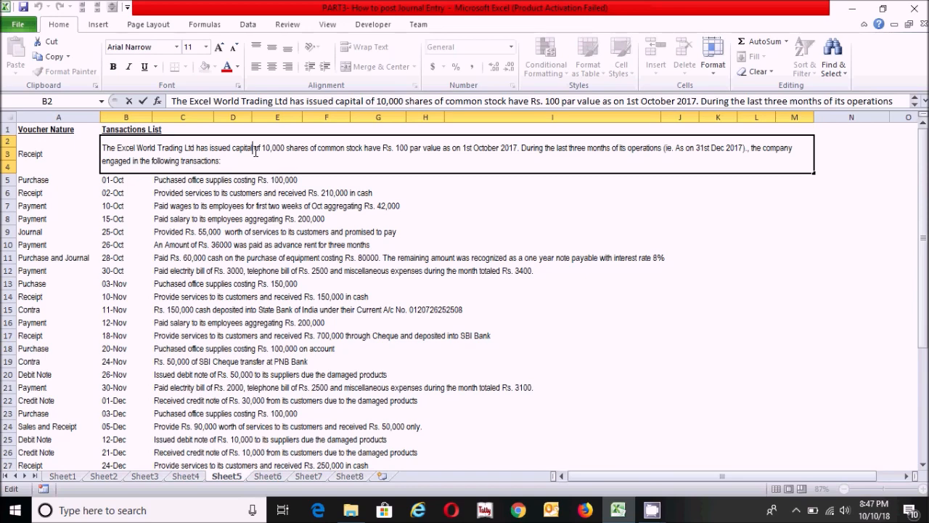
pyautogui.press('Return')
pyautogui.click(232, 156)
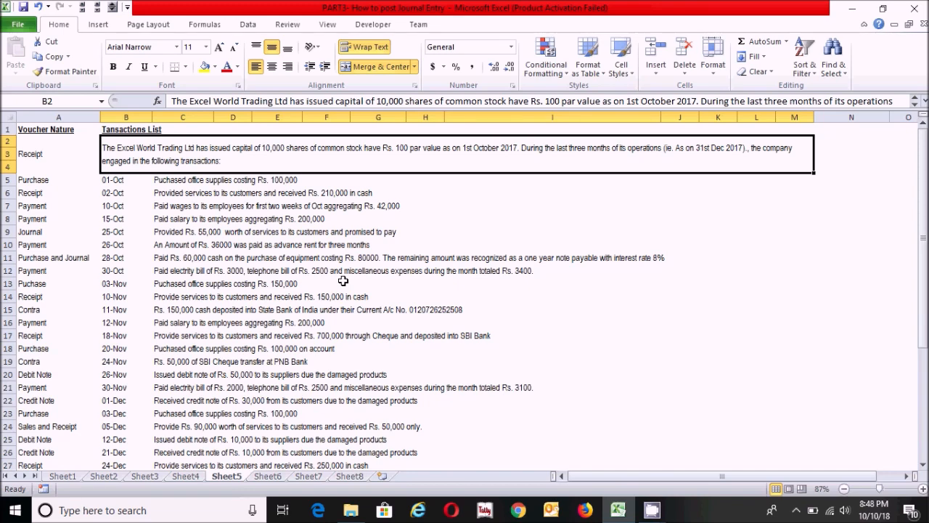
# Add the account heads CASH in A2 and CAPITAL in A3 on Sheet6.
pyautogui.click(266, 477)
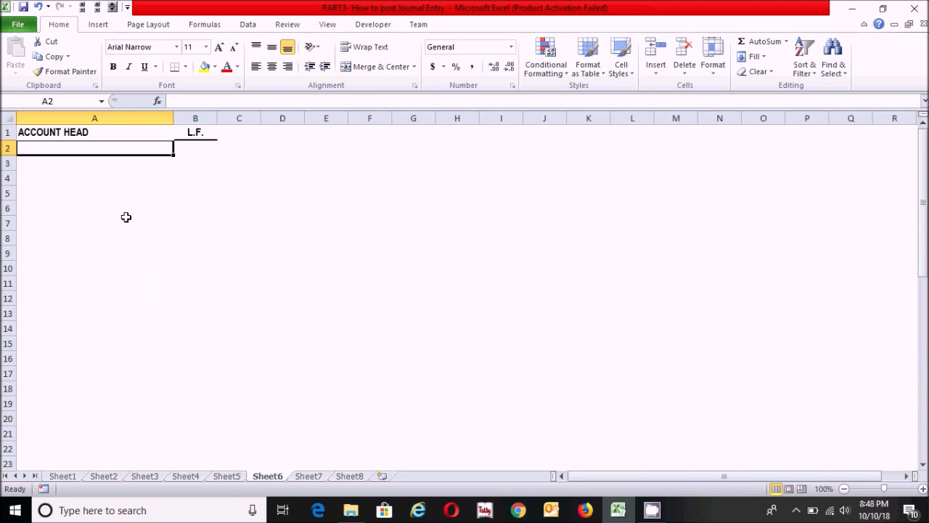
pyautogui.write('Ca')
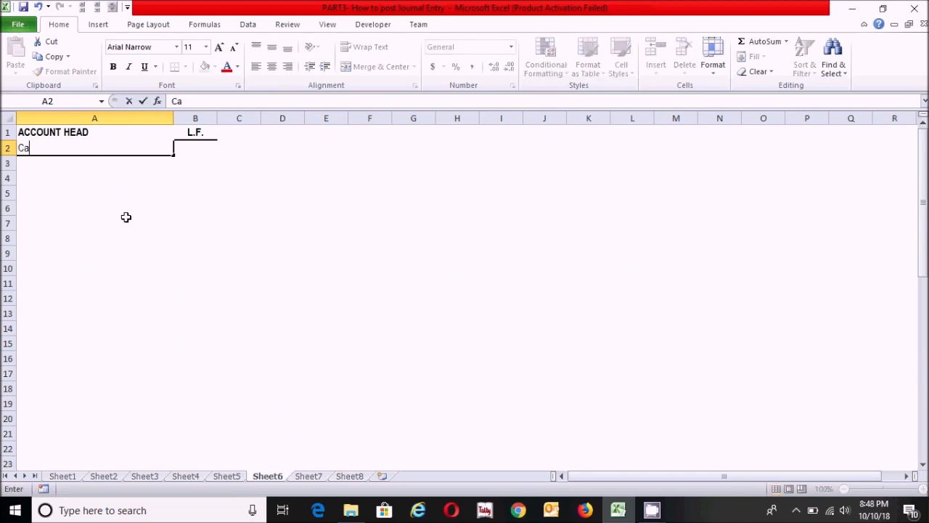
pyautogui.press('BackSpace')
pyautogui.write('ASH')
pyautogui.press('Return')
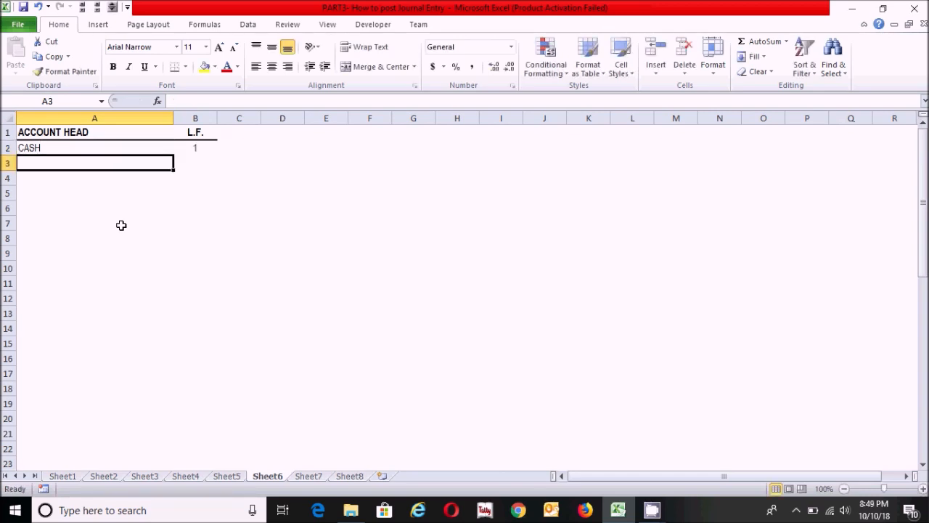
pyautogui.write('CAPITAL')
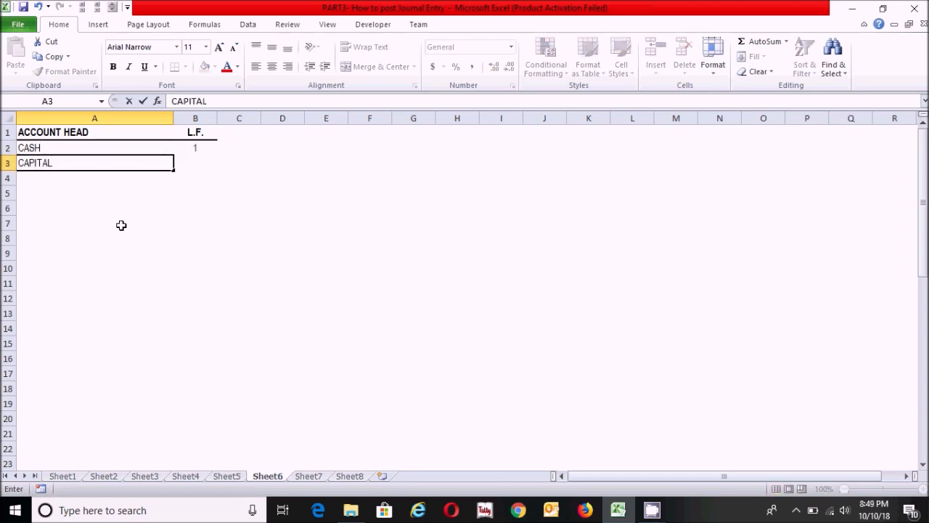
pyautogui.press('Return')
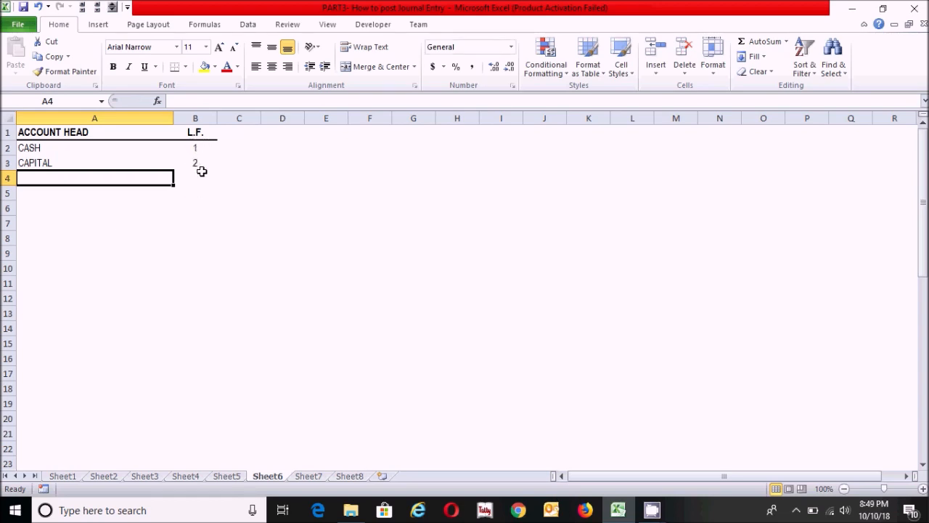
# Check the L.F. formulas in B2 and B3 beside the CASH and CAPITAL account heads.
pyautogui.click(195, 148)
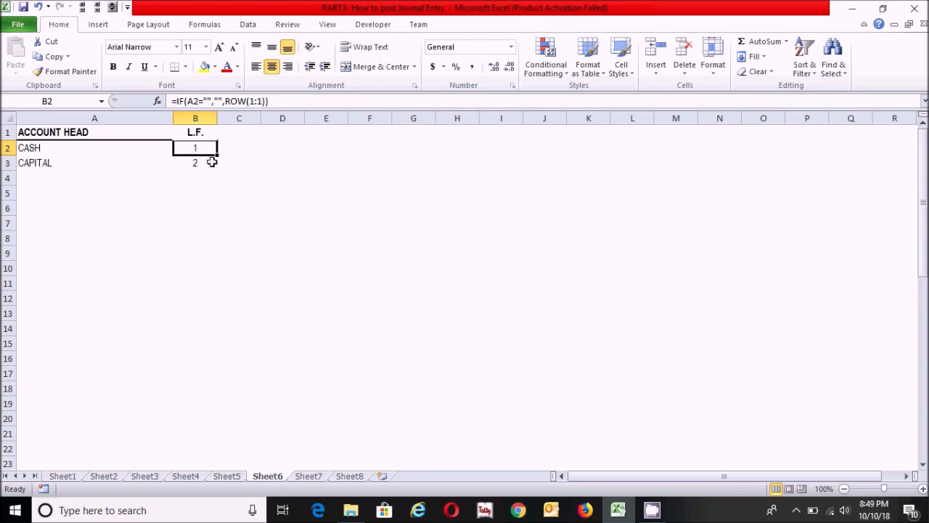
pyautogui.click(198, 163)
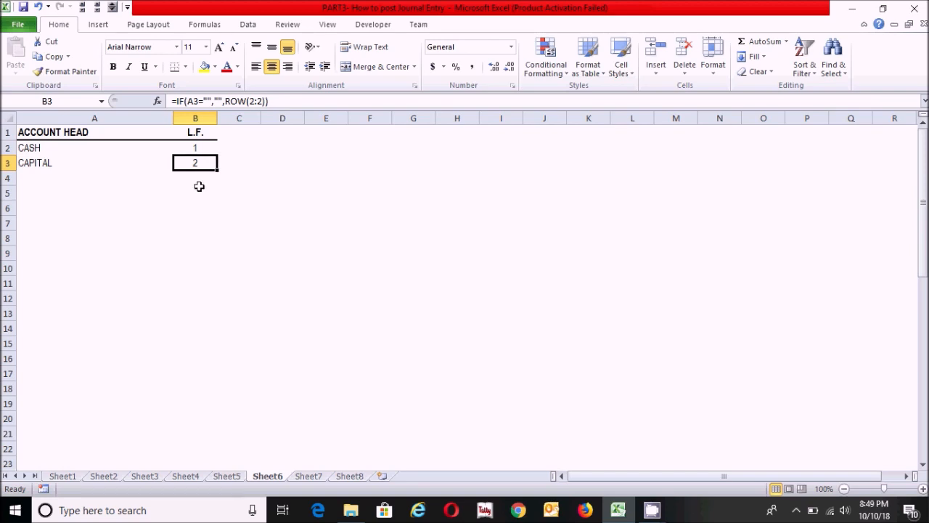
pyautogui.click(59, 173)
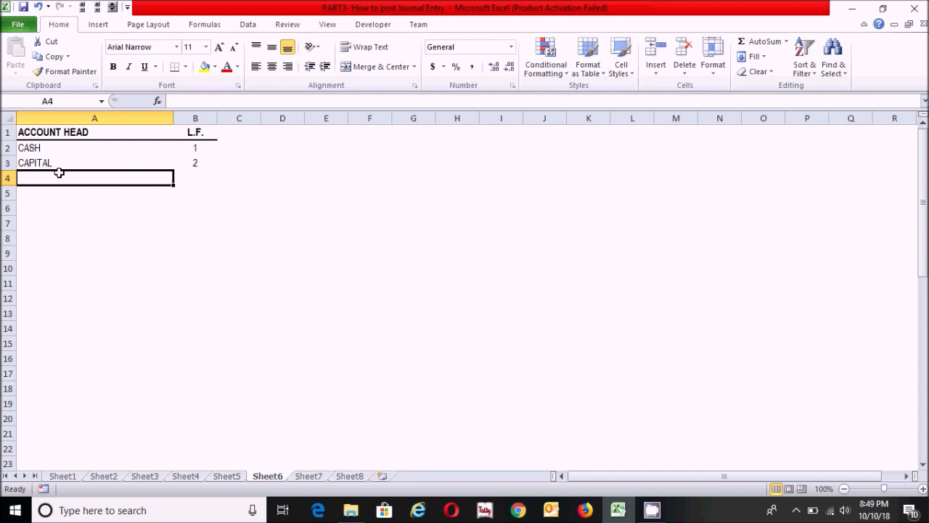
# Enter the date 1-10-2017 for the first journal entry in B4 on Sheet7.
pyautogui.click(310, 475)
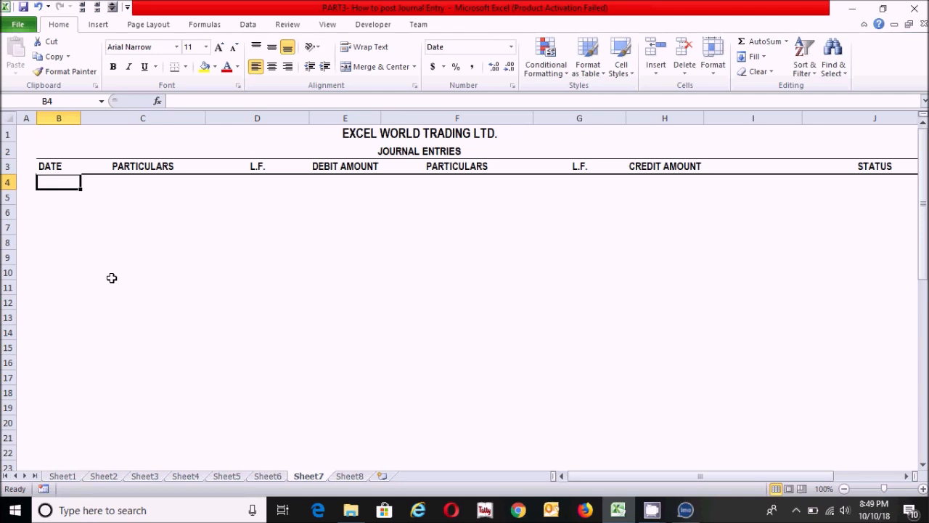
pyautogui.write('1-1')
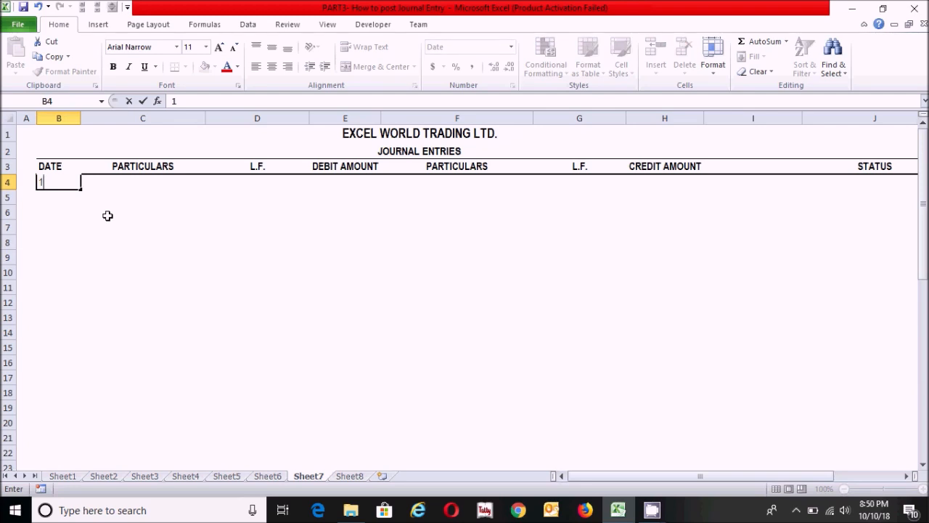
pyautogui.write('0-2017')
pyautogui.press('Tab')
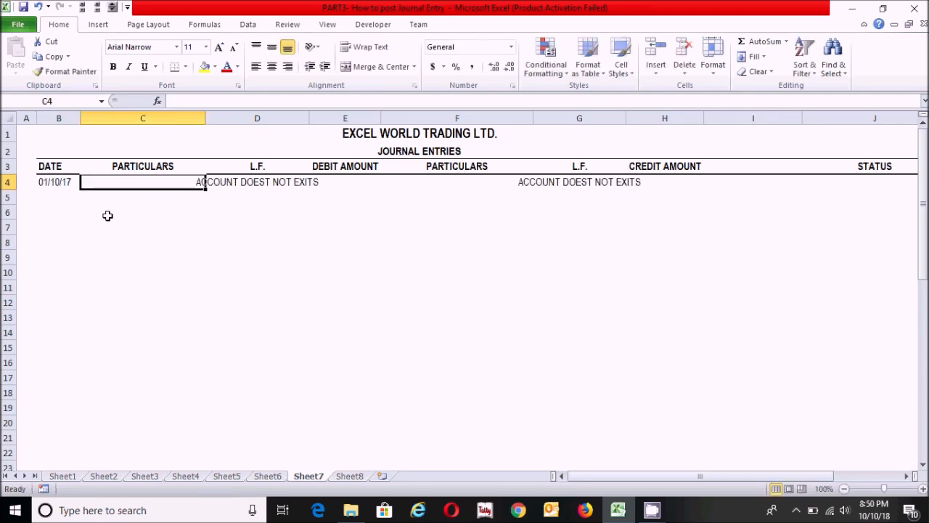
# Examine how the L.F. lookup cells D4 and G4 respond while the first entry's particulars are empty.
pyautogui.click(160, 210)
pyautogui.click(187, 192)
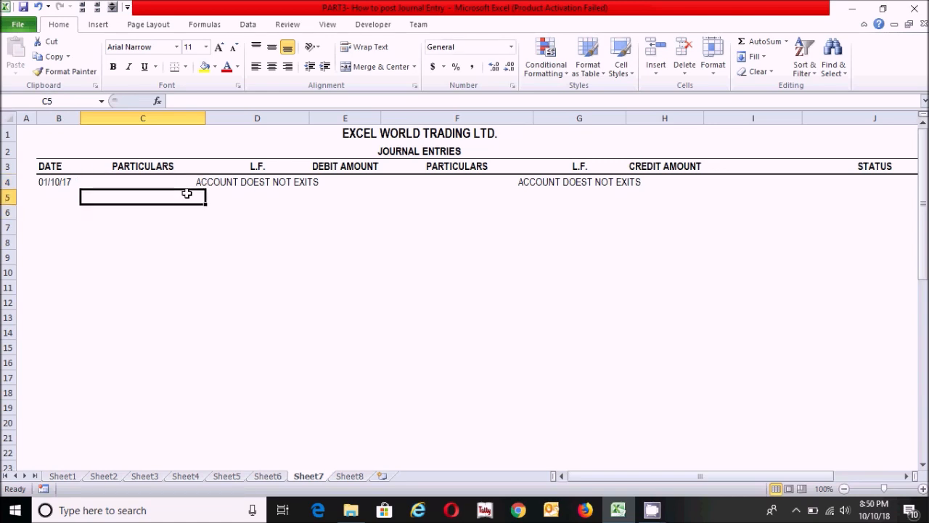
pyautogui.click(249, 178)
pyautogui.click(255, 194)
pyautogui.press('Up')
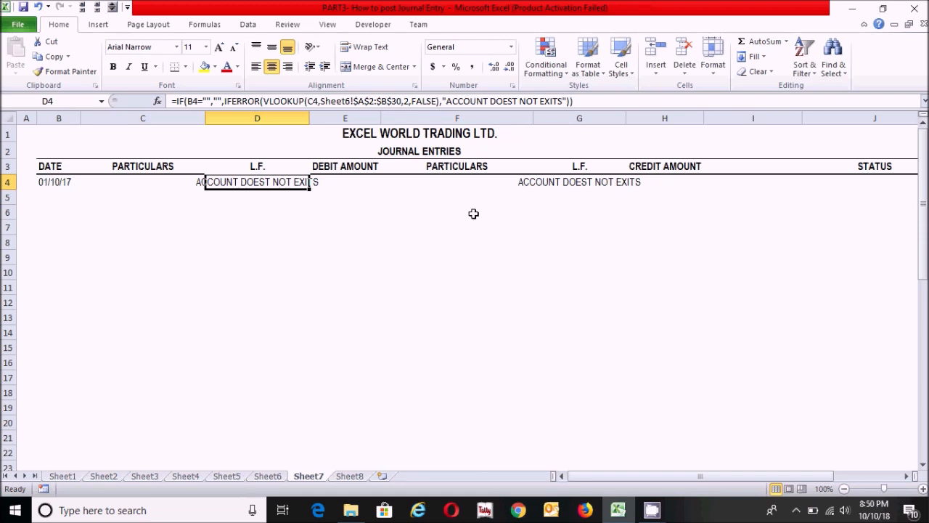
pyautogui.moveTo(616, 478); pyautogui.dragTo(520, 453)
pyautogui.click(146, 181)
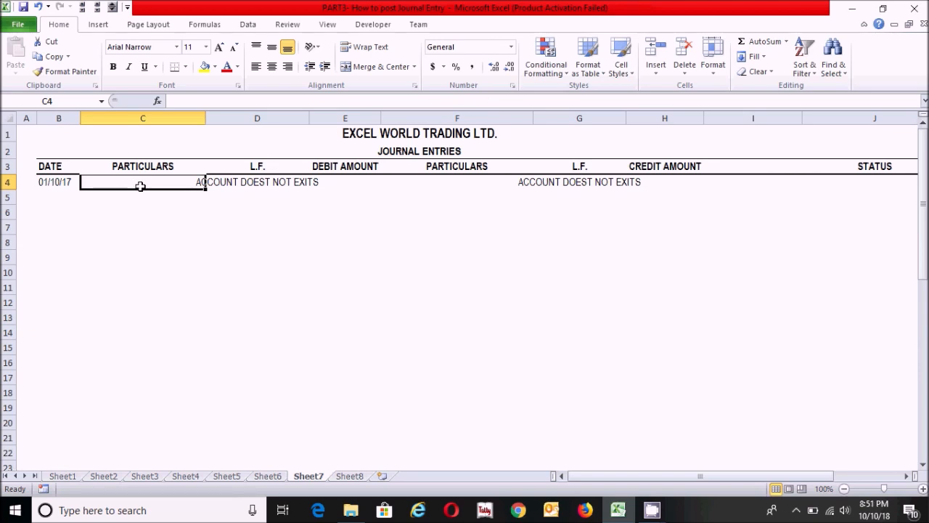
pyautogui.click(247, 182)
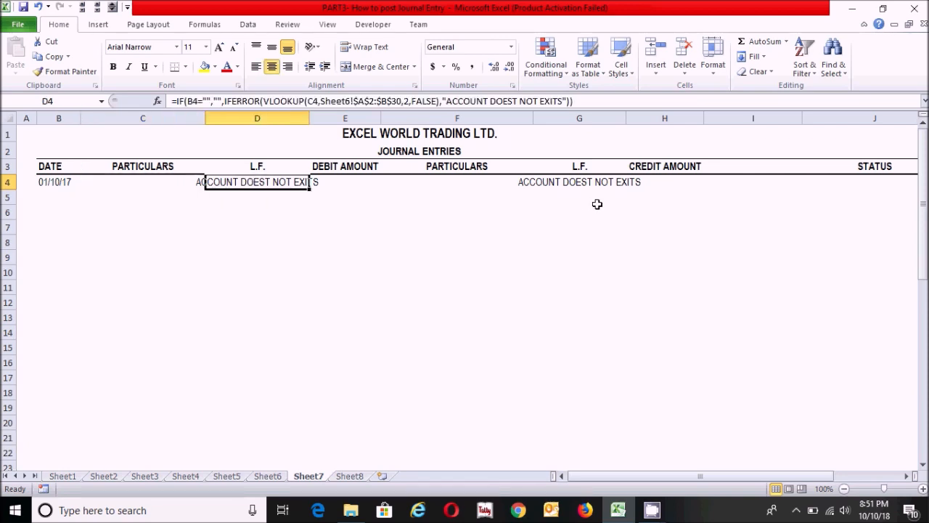
pyautogui.click(591, 181)
# Enter CASH as the debit particulars in C4 and 1,000,000 as the debit amount in E4.
pyautogui.click(124, 182)
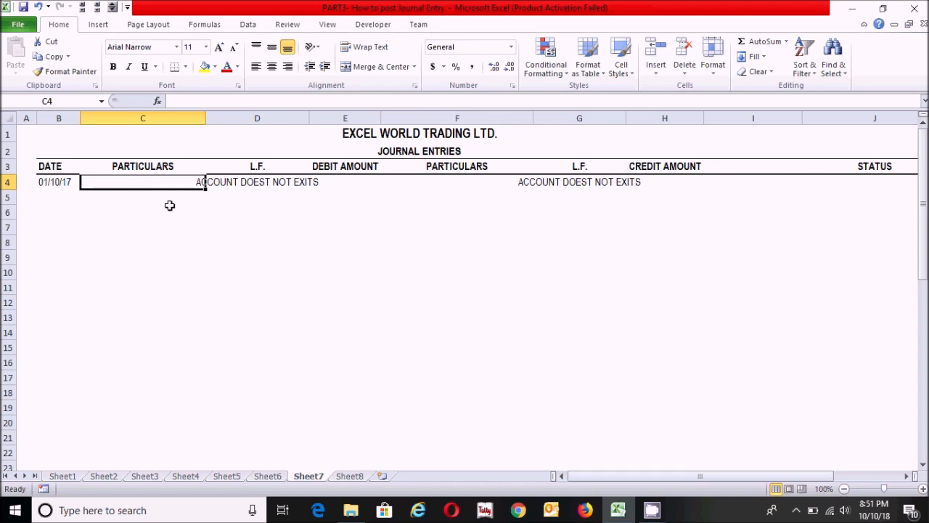
pyautogui.write('CASH')
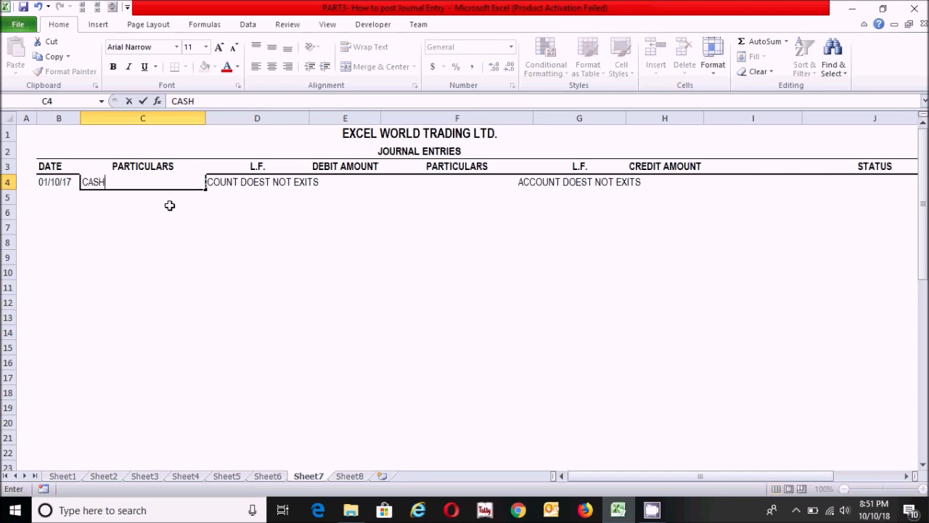
pyautogui.press('Tab')
pyautogui.press('Tab')
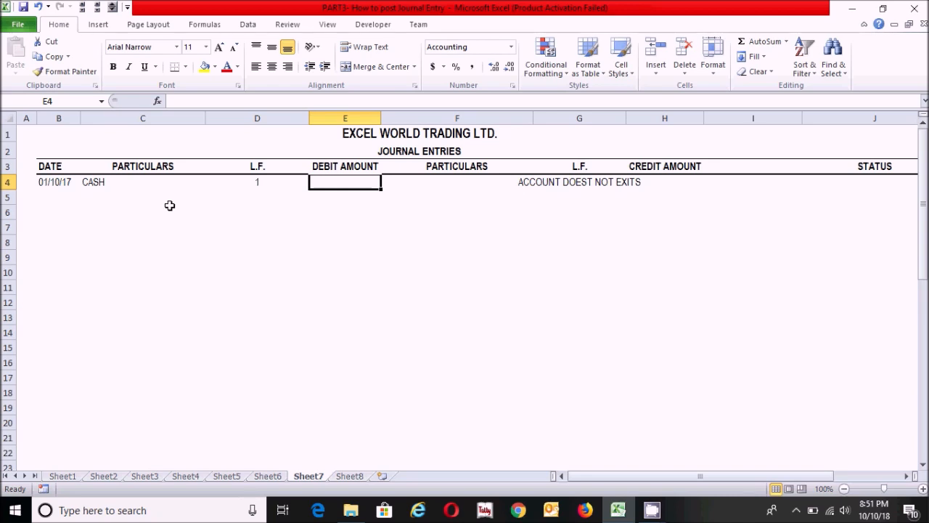
pyautogui.write('1,0')
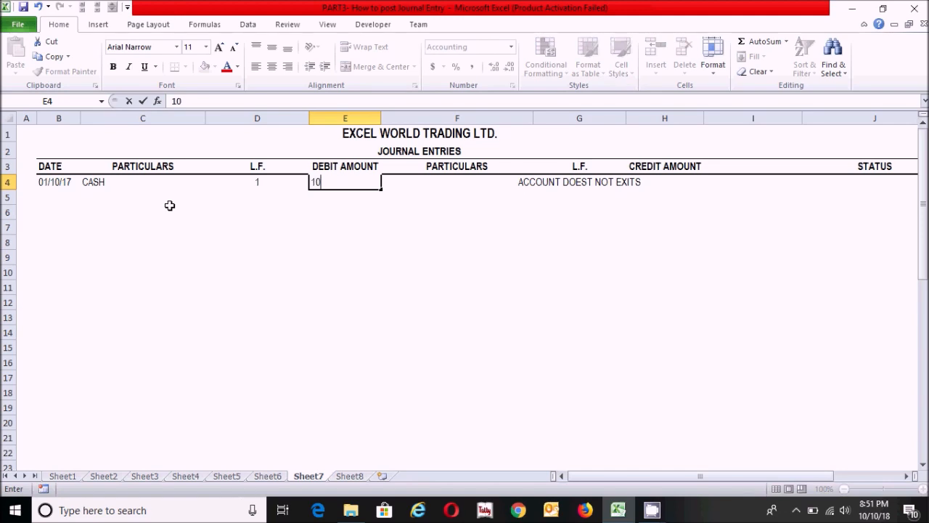
pyautogui.write('00,000')
pyautogui.press('Tab')
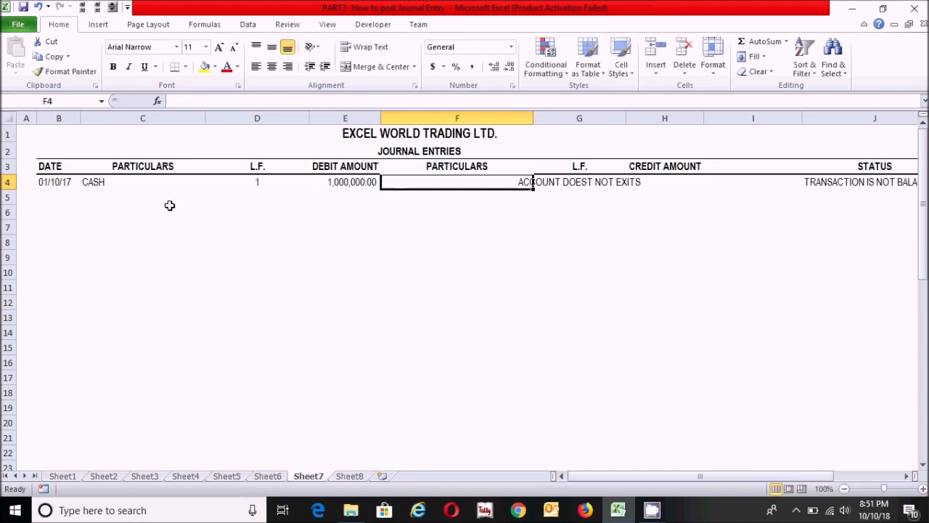
# Enter CAPITAL as the credit particulars in F4.
pyautogui.write('APITA')
pyautogui.press('BackSpace')
pyautogui.press('BackSpace')
pyautogui.press('BackSpace')
pyautogui.press('BackSpace')
pyautogui.press('BackSpace')
pyautogui.write('CAPITAL')
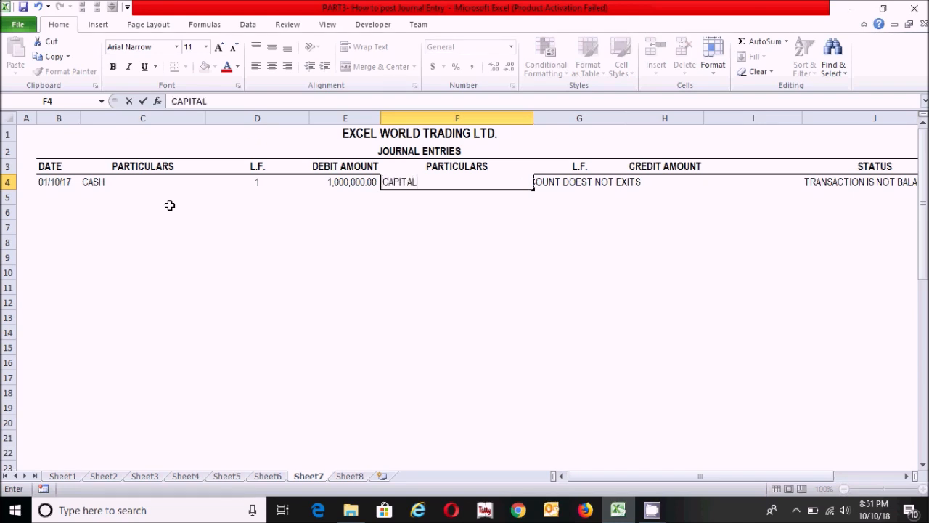
pyautogui.press('Tab')
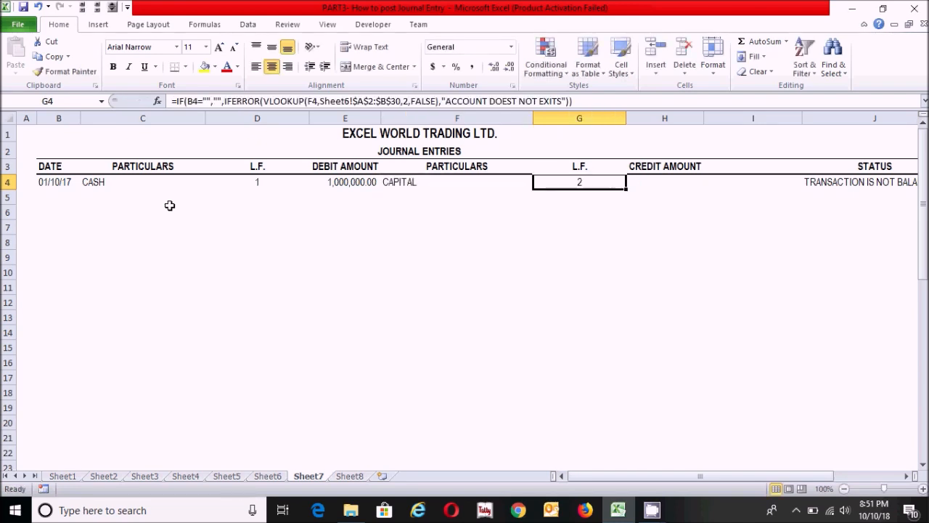
# Check the looked-up L.F. values in D4 and G4 for the CASH and CAPITAL accounts.
pyautogui.click(398, 248)
pyautogui.click(250, 185)
pyautogui.click(580, 183)
pyautogui.click(473, 231)
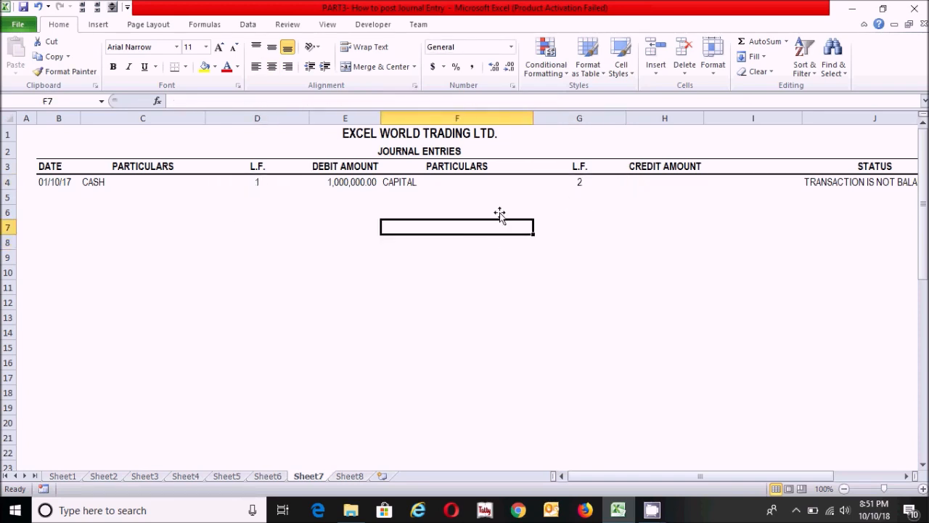
# Check the first entry's status in J4 against its debit amount in E4.
pyautogui.click(580, 184)
pyautogui.click(847, 185)
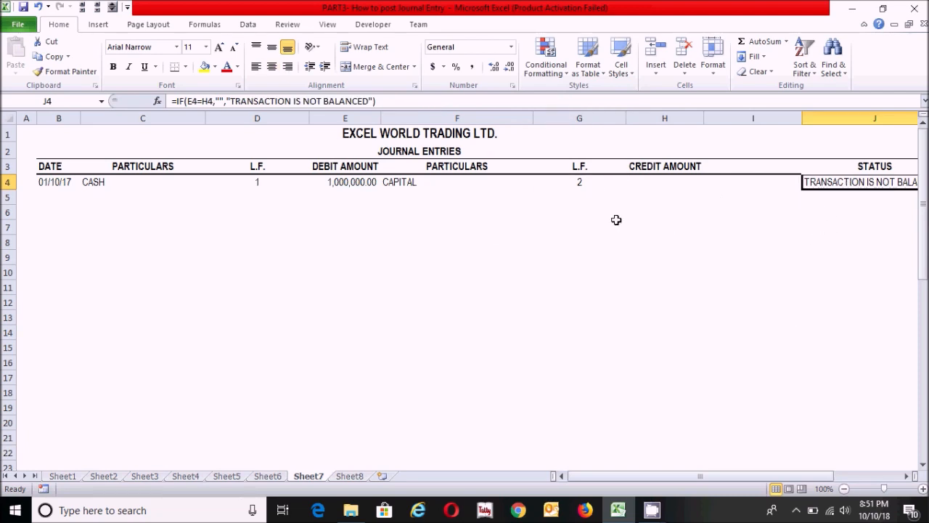
pyautogui.click(339, 185)
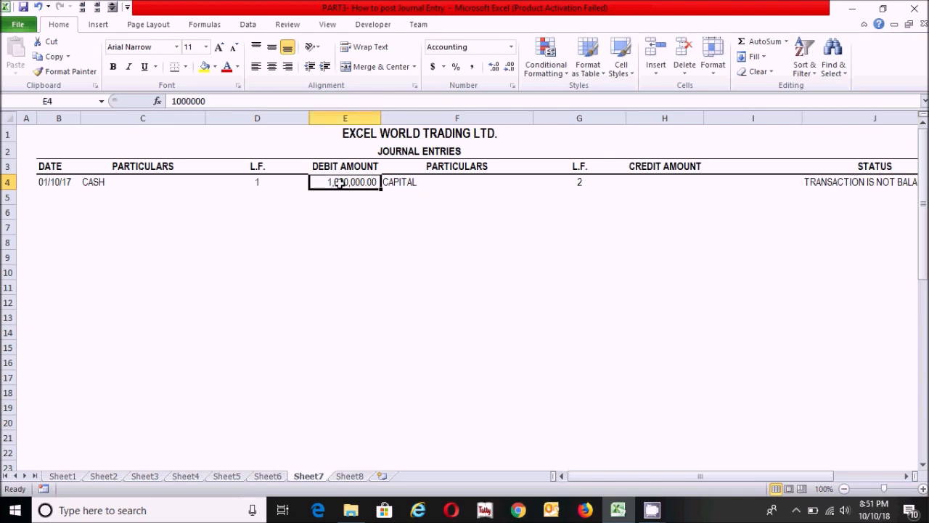
# Enter 1,000,000 as the credit amount of the first entry in H4.
pyautogui.click(651, 188)
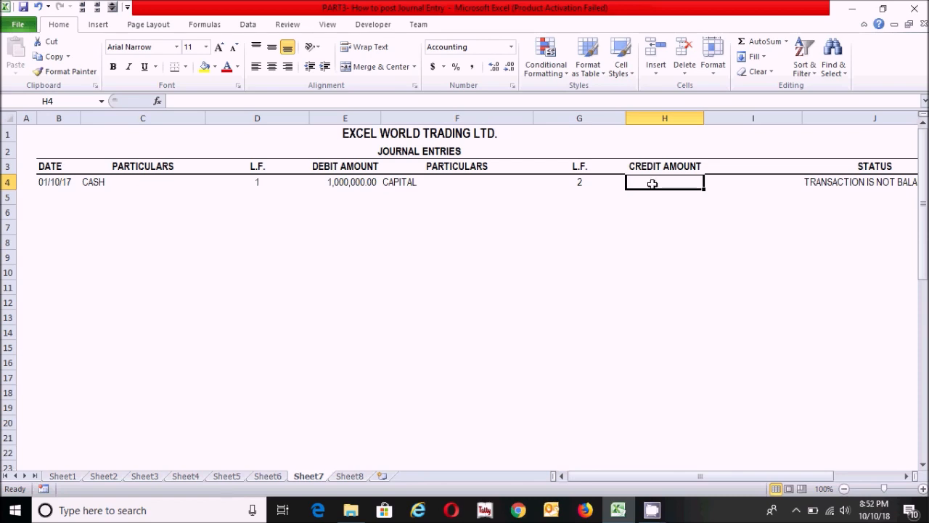
pyautogui.write('100')
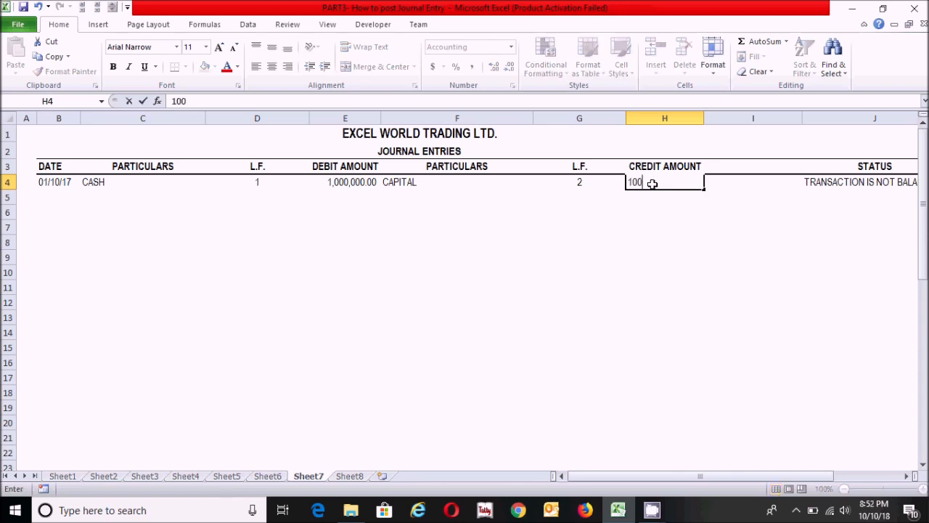
pyautogui.write('0000')
pyautogui.press('Return')
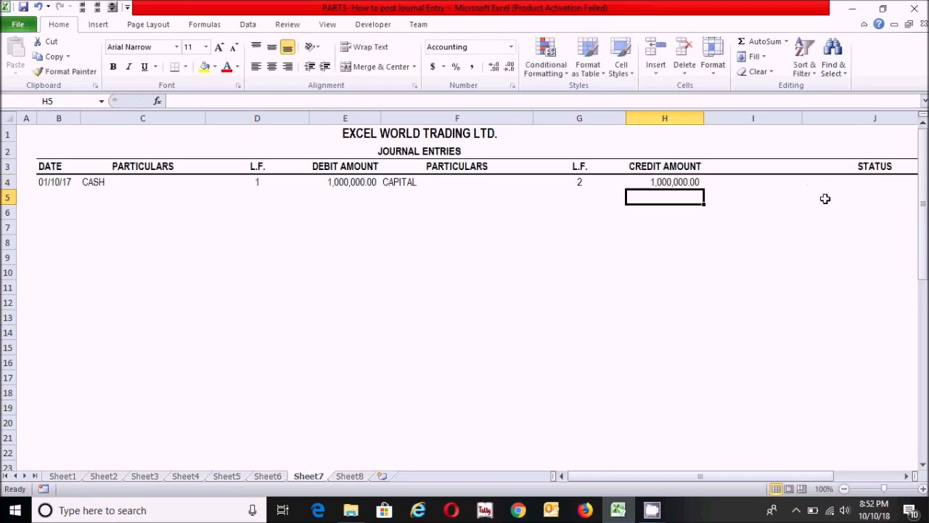
# Review the completed first entry's status cell J4, its L.F. lookups in G4 and D4, and the credit particulars.
pyautogui.click(874, 185)
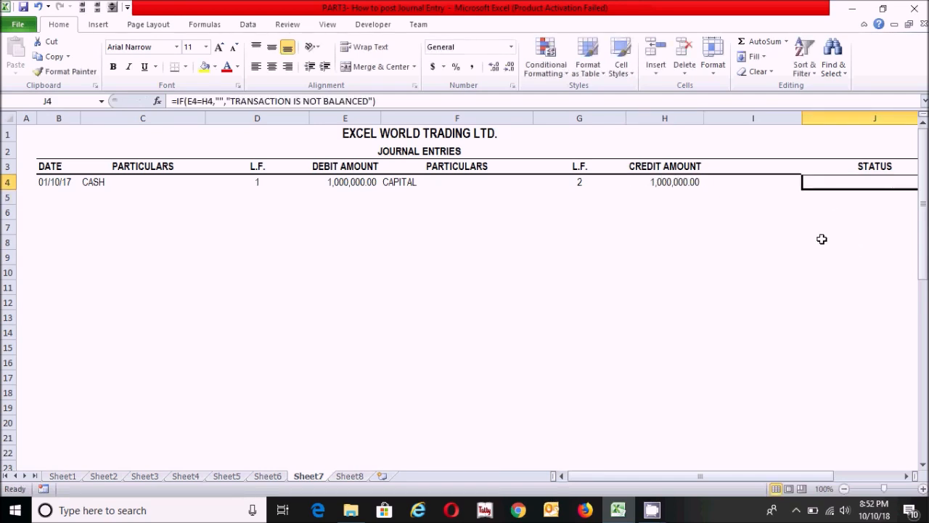
pyautogui.click(555, 188)
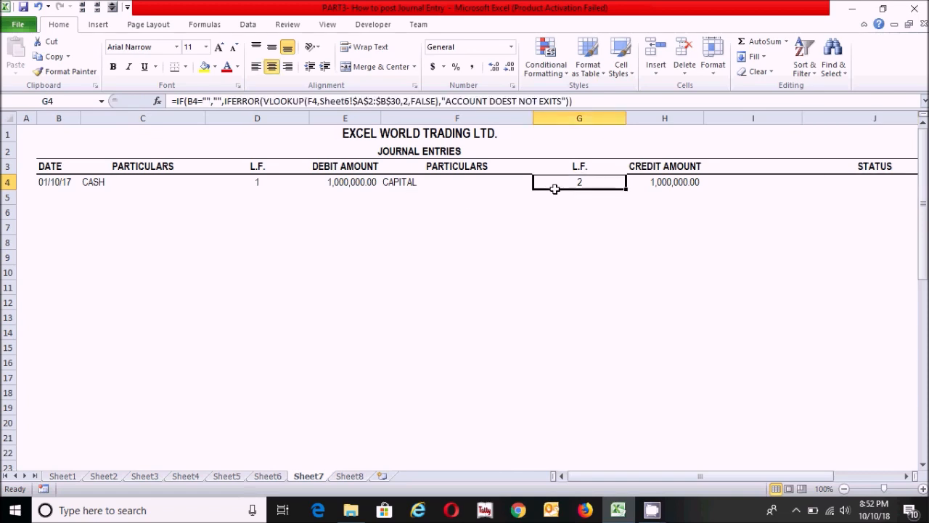
pyautogui.click(259, 184)
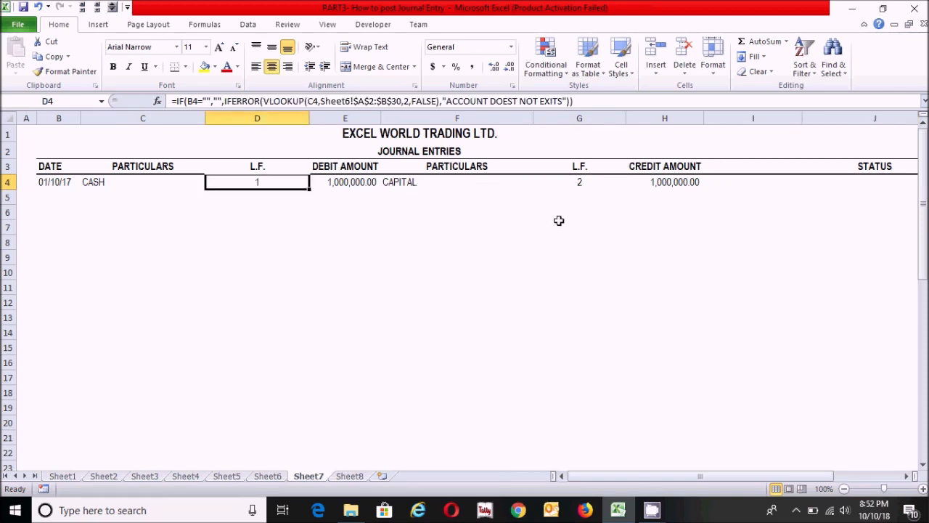
pyautogui.click(405, 187)
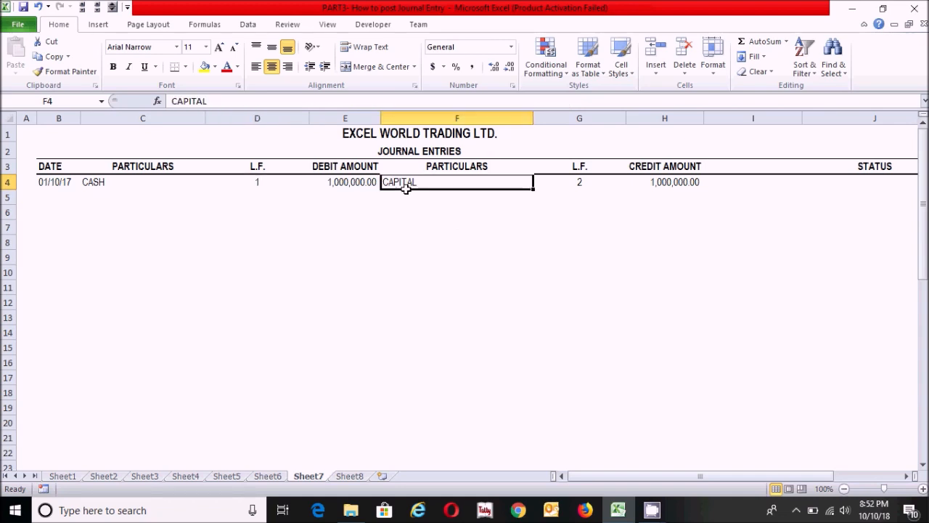
# Examine the 01-Oct office supplies purchase in the transactions list on Sheet5.
pyautogui.click(147, 191)
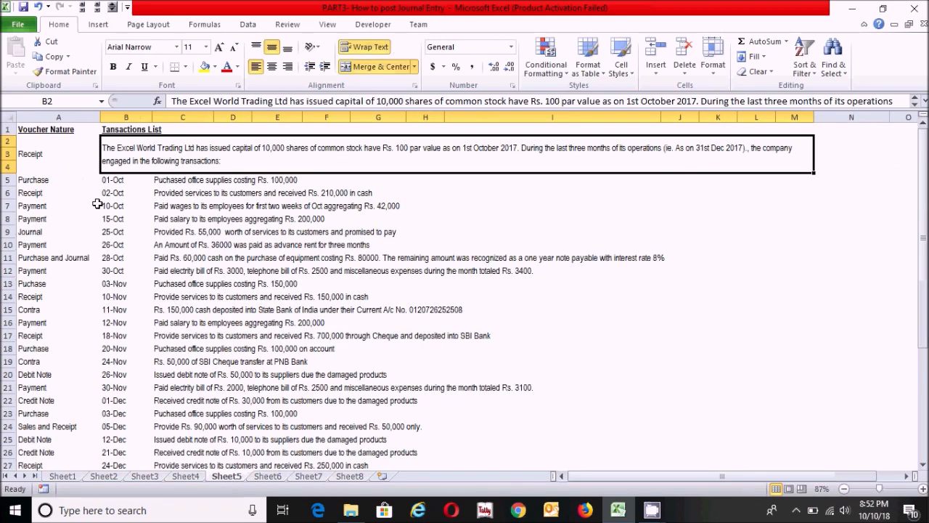
pyautogui.click(110, 182)
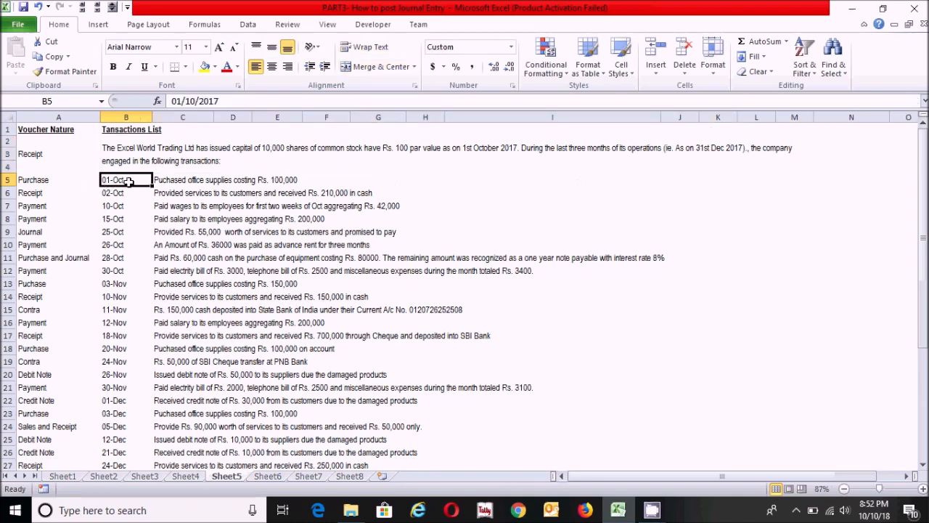
pyautogui.click(197, 182)
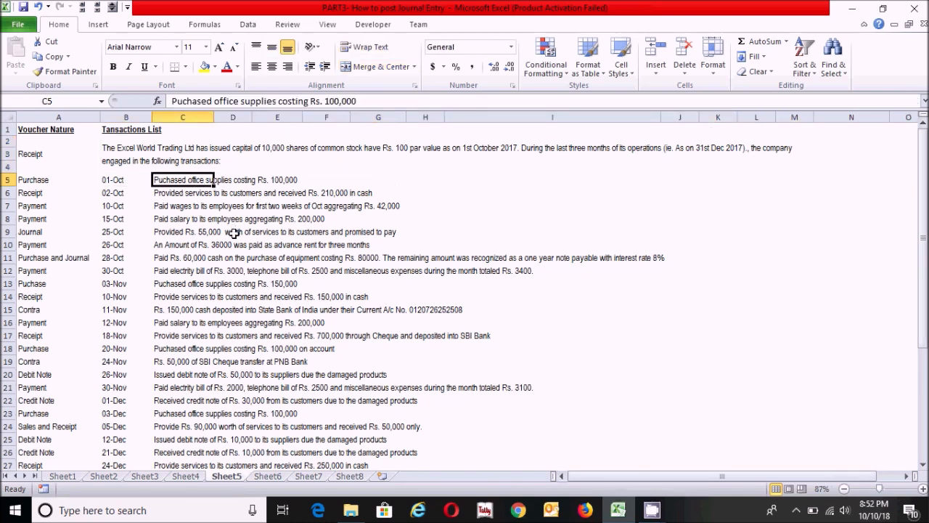
pyautogui.click(213, 209)
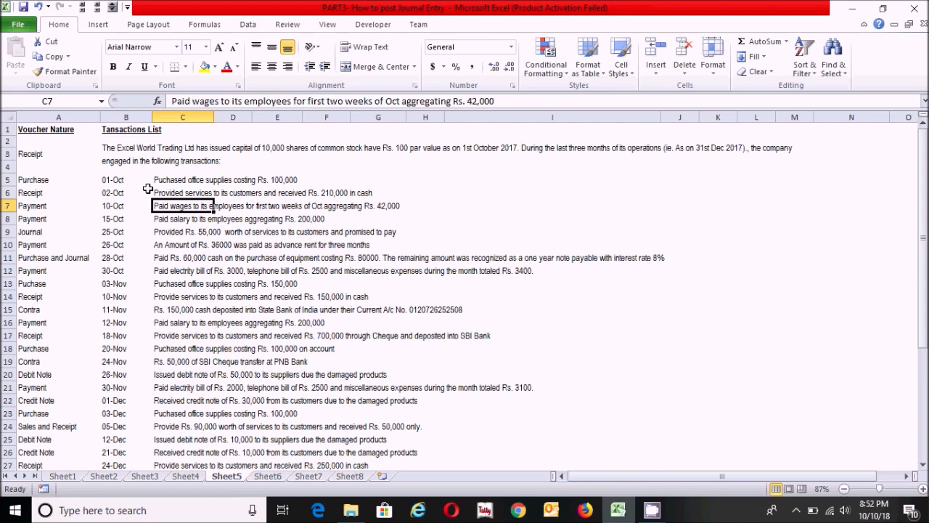
pyautogui.click(110, 181)
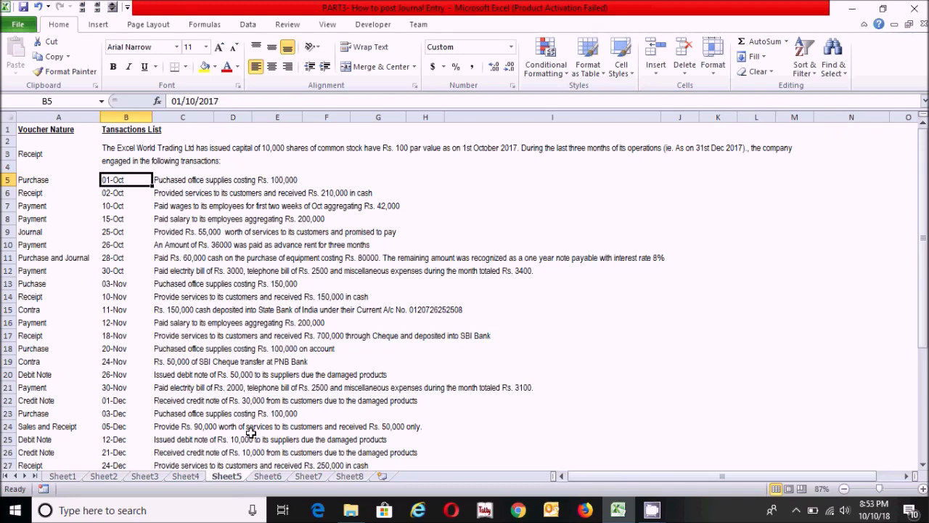
# Add PURCHASE as a new account head in A4 of Sheet6.
pyautogui.click(268, 476)
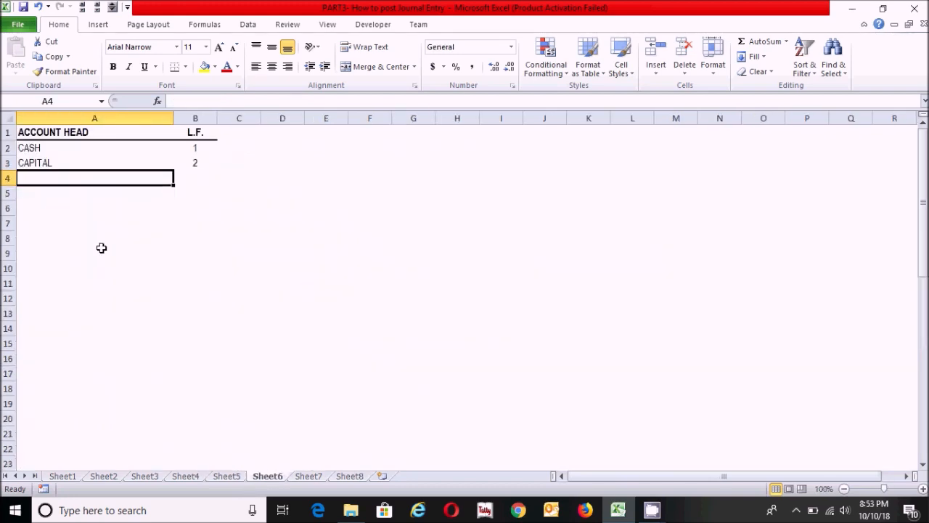
pyautogui.write('PU')
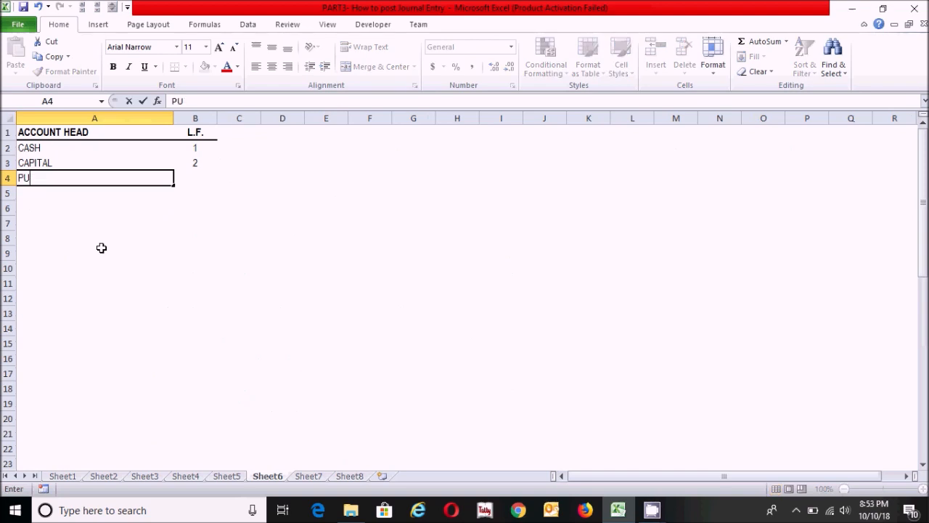
pyautogui.write('RCHASE')
pyautogui.press('Return')
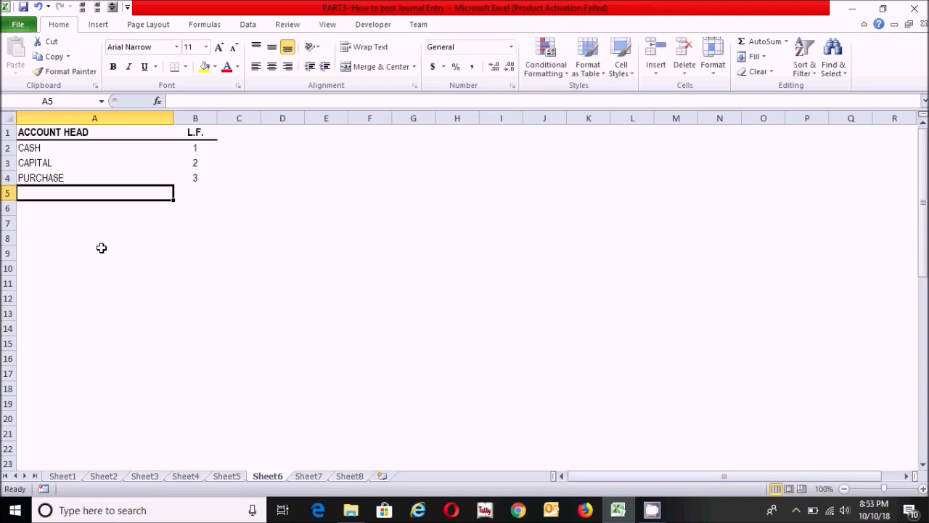
# Review the CASH and PURCHASE account heads and the empty rows below them.
pyautogui.click(36, 150)
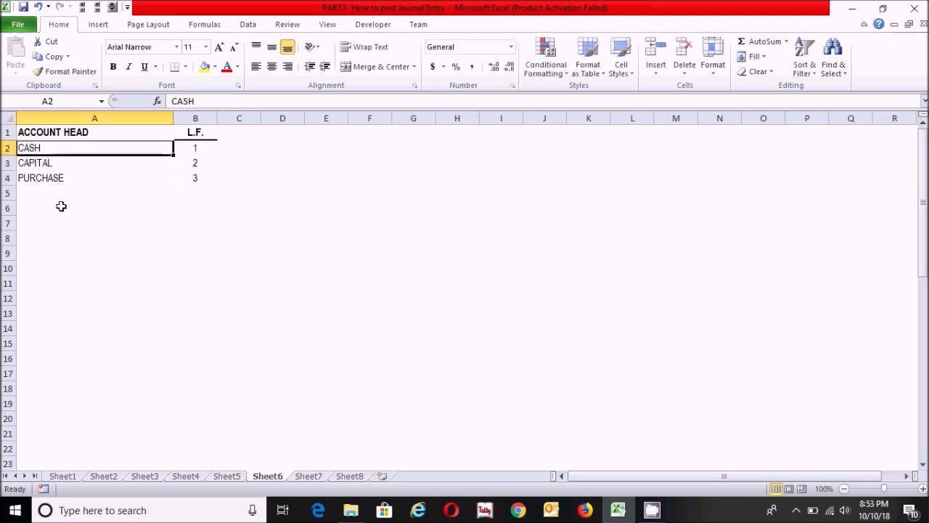
pyautogui.click(56, 181)
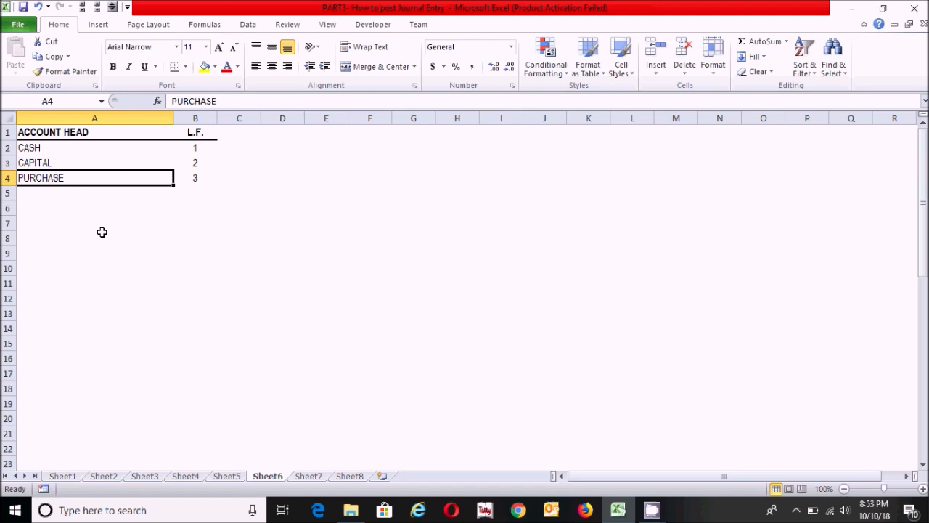
pyautogui.click(75, 218)
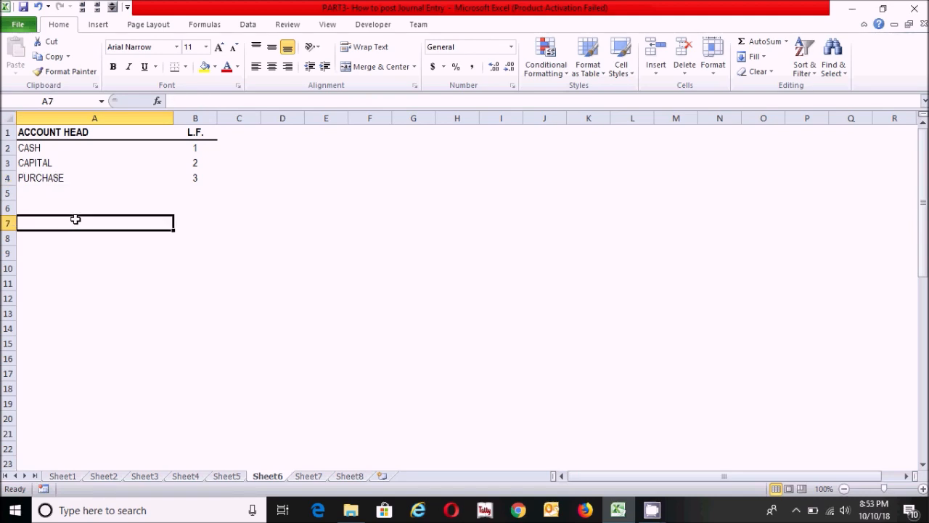
pyautogui.click(65, 197)
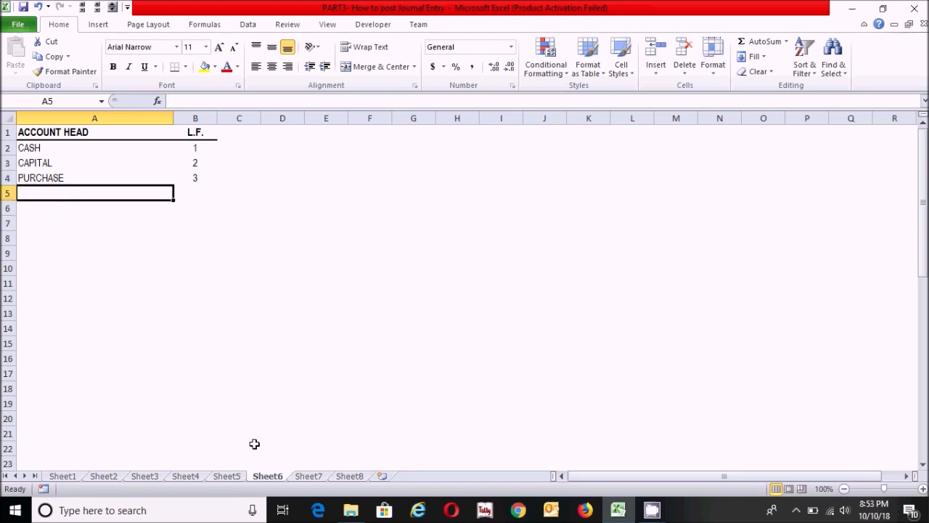
# Enter the date 01/01/2017 for the second journal entry in B5 of Sheet7.
pyautogui.click(305, 476)
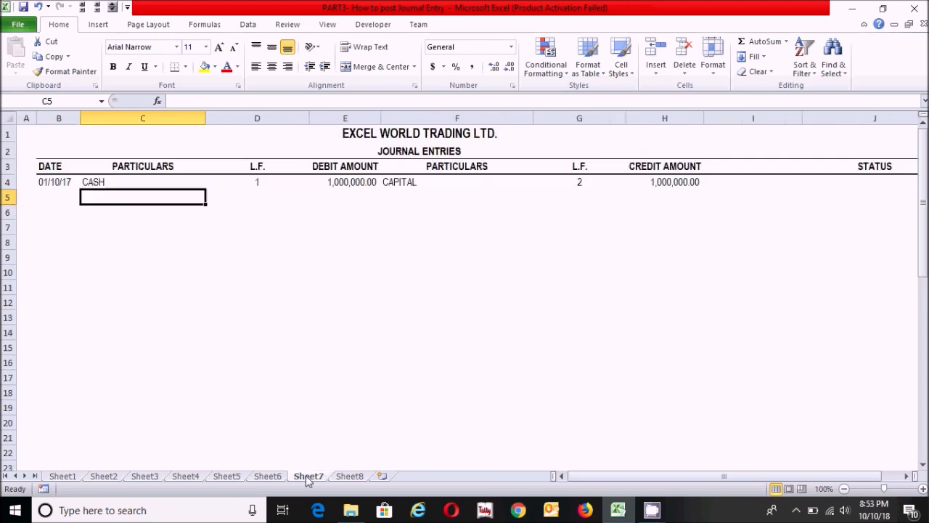
pyautogui.click(51, 198)
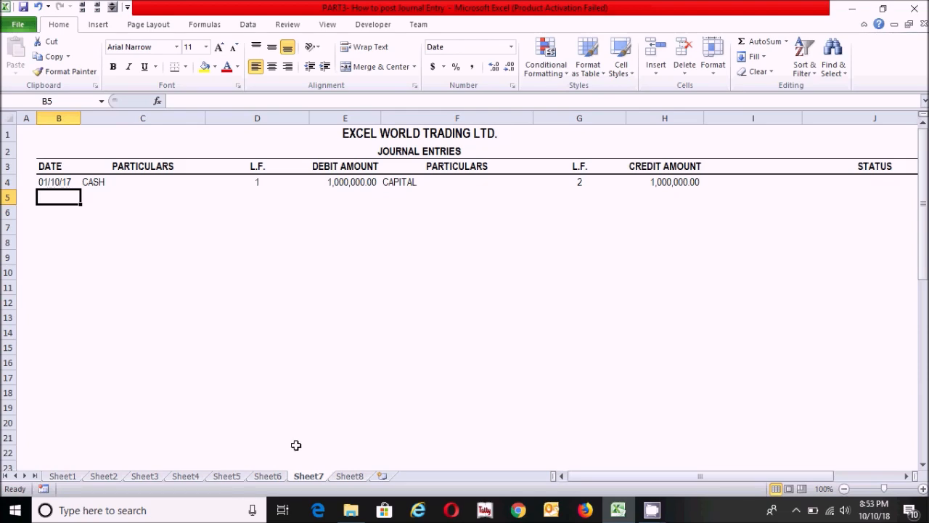
pyautogui.click(226, 476)
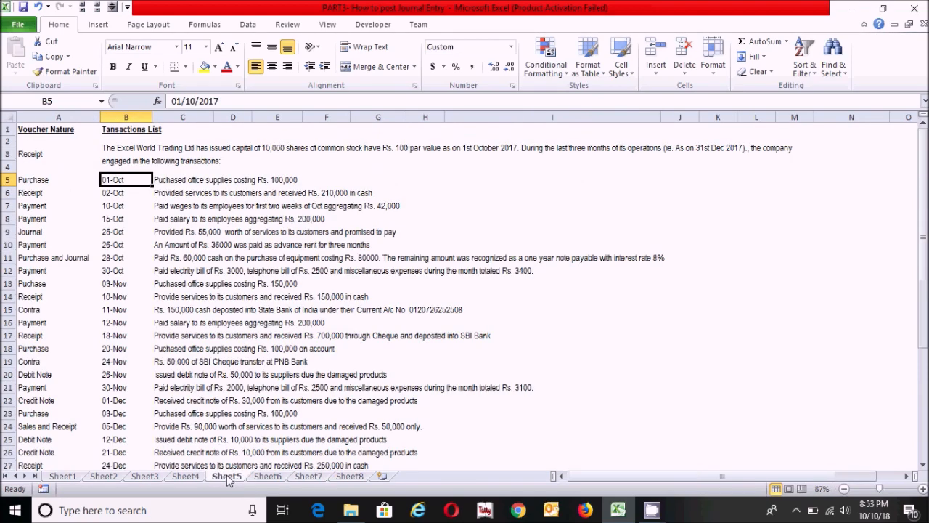
pyautogui.click(309, 476)
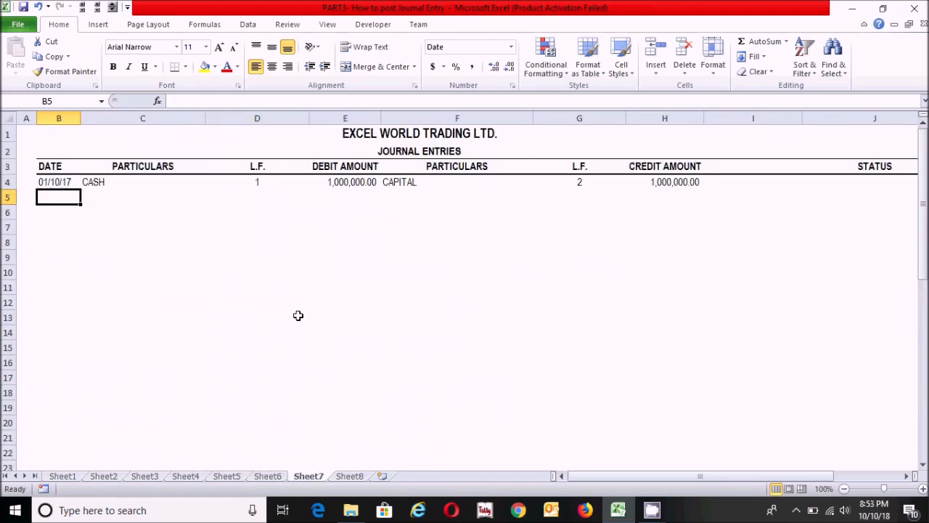
pyautogui.write('01/01/2017')
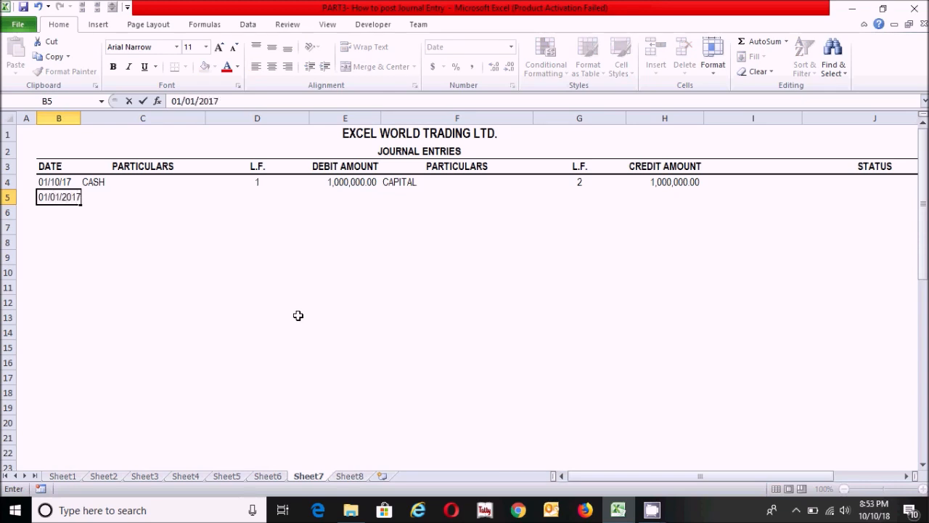
pyautogui.press('Tab')
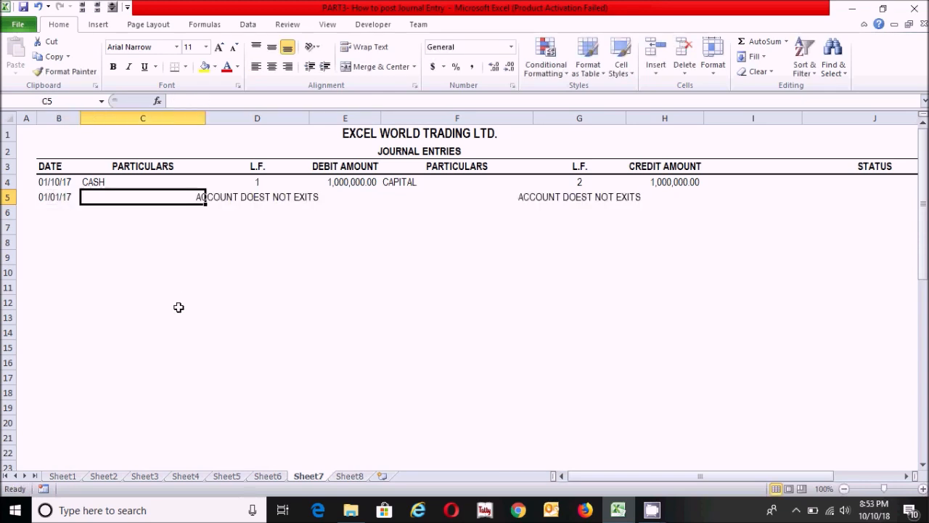
# Enter PURCHASE as the debit particulars in C5 and 100,000 as the debit amount in E5.
pyautogui.write('PURCHASE')
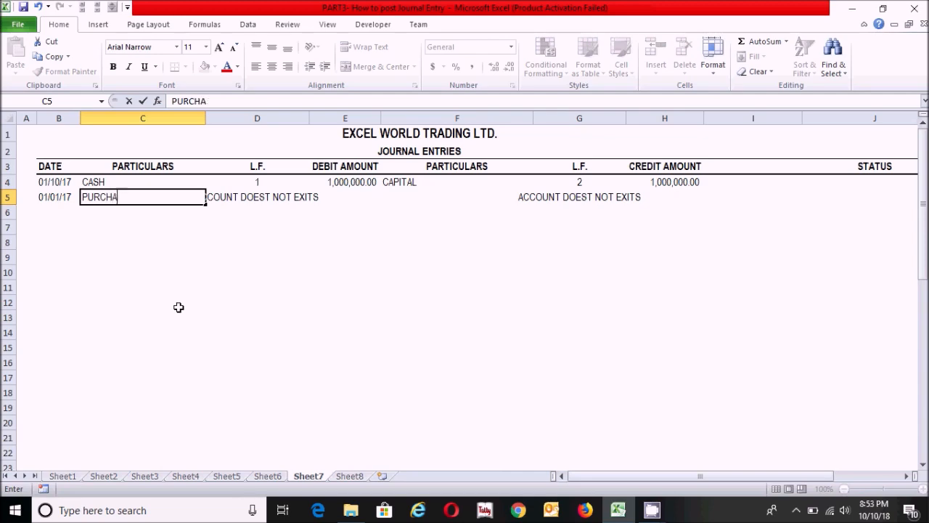
pyautogui.press('Tab')
pyautogui.press('Tab')
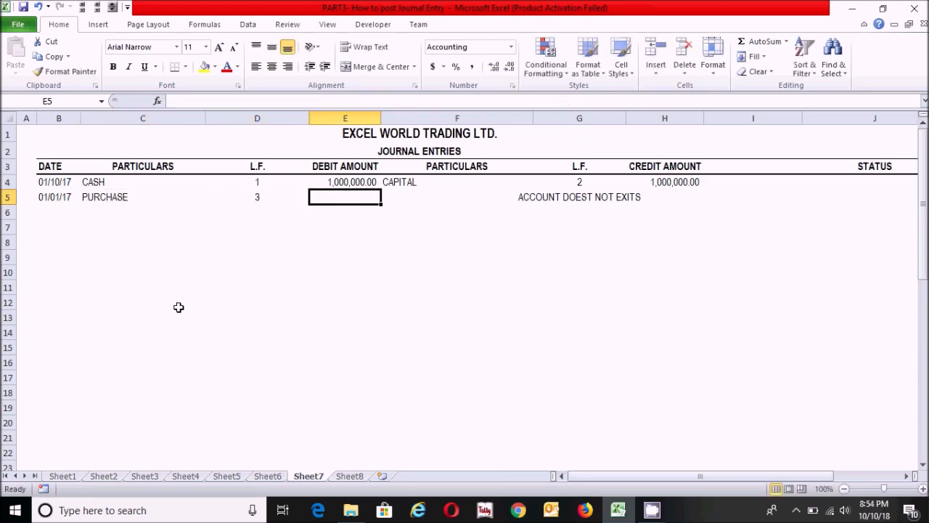
pyautogui.click(233, 478)
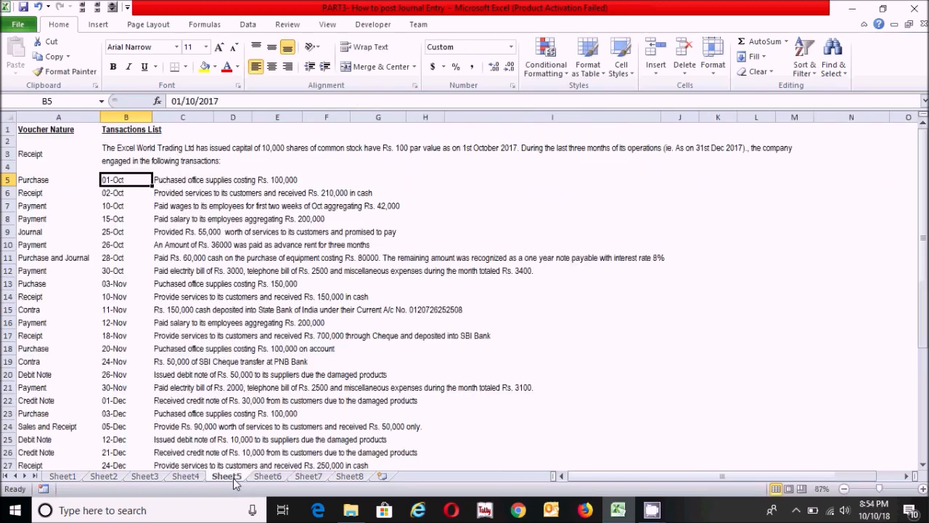
pyautogui.click(318, 478)
pyautogui.write('100,000')
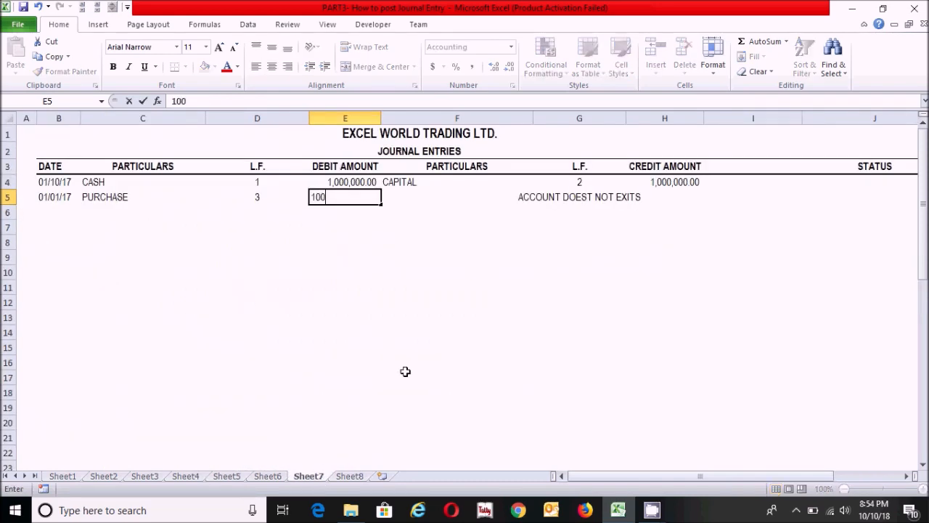
pyautogui.press('Tab')
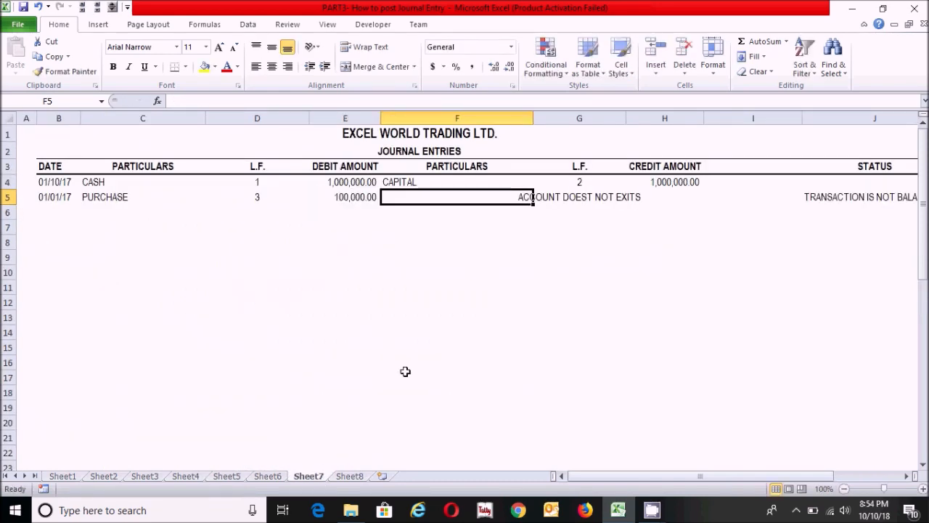
# Enter CASH as the credit particulars in F5 and 100,000 as the credit amount in H5.
pyautogui.write('CASH')
pyautogui.press('Tab')
pyautogui.press('Tab')
pyautogui.write('100000')
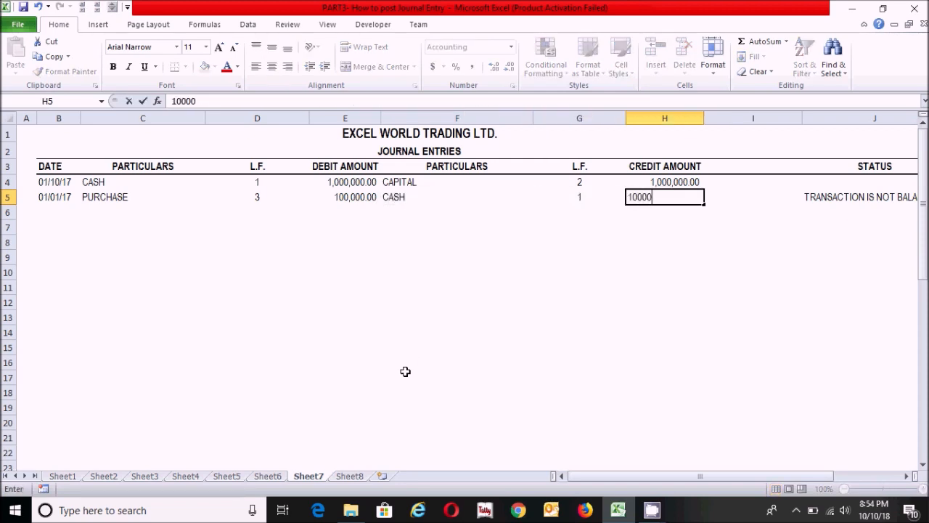
pyautogui.press('Return')
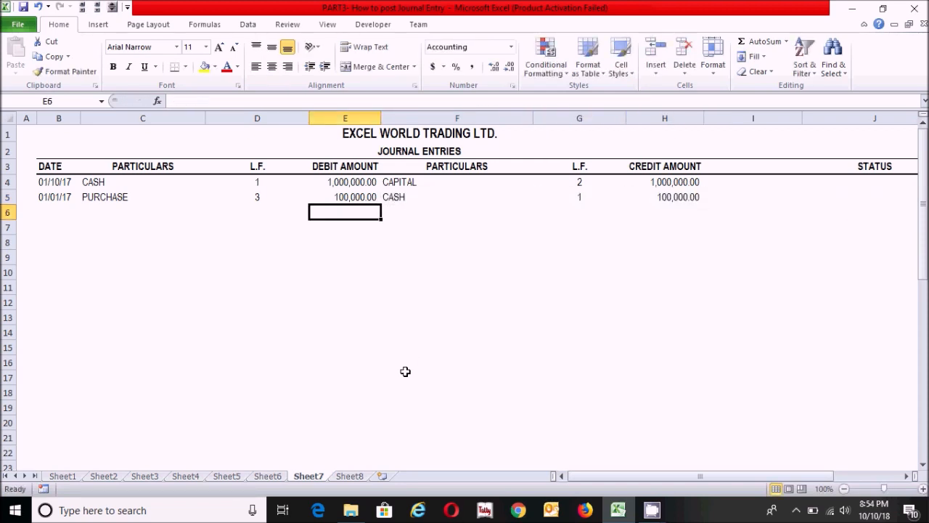
pyautogui.click(283, 288)
pyautogui.click(257, 234)
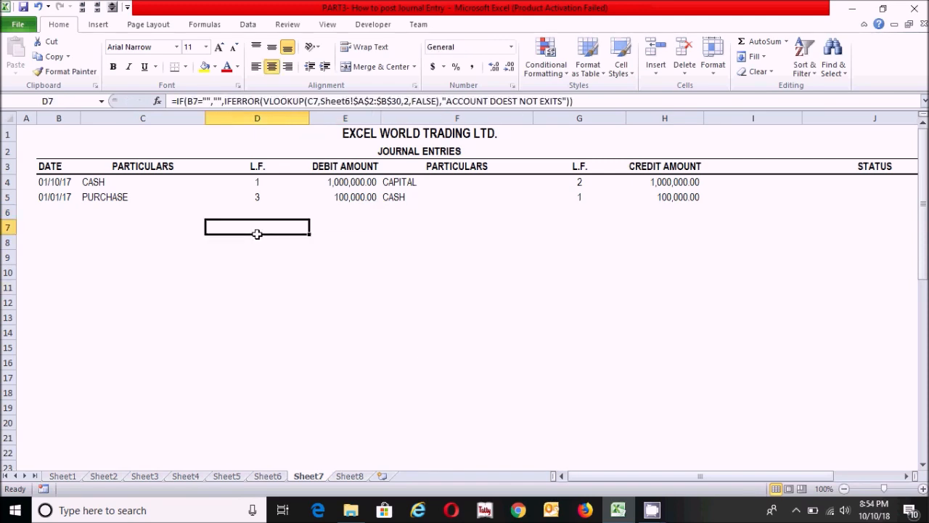
# Review the completed journal entries on Sheet8, including dates, particulars, L.F. numbers and amounts.
pyautogui.click(66, 210)
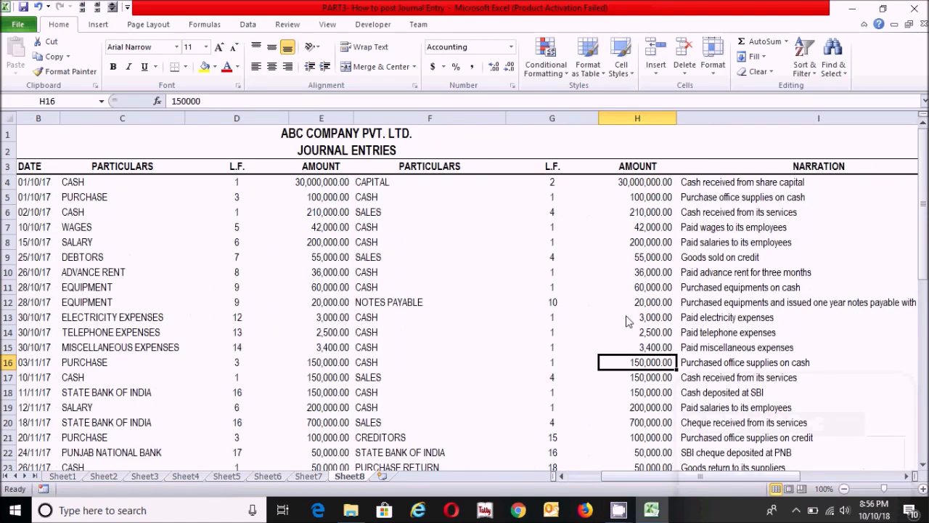
pyautogui.click(339, 254)
pyautogui.moveTo(711, 477); pyautogui.dragTo(679, 477)
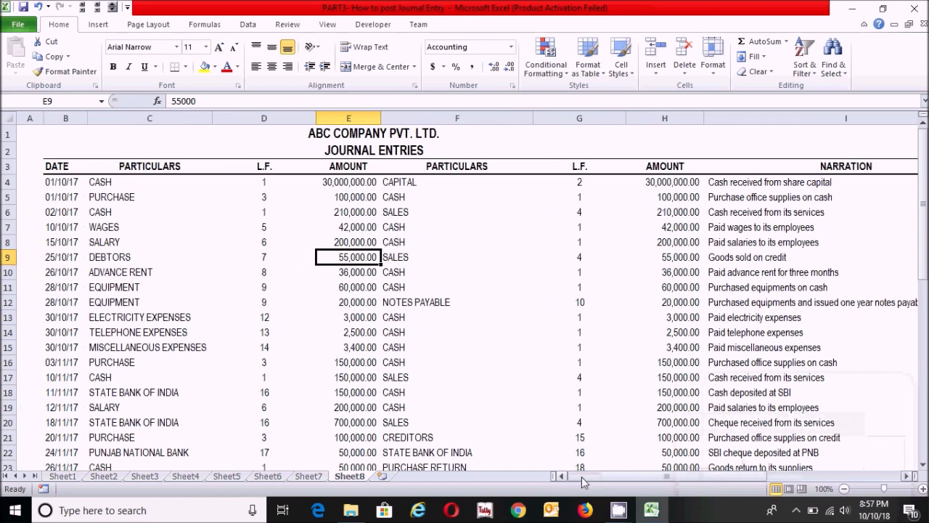
pyautogui.moveTo(923, 219)
pyautogui.mouseDown()
pyautogui.moveTo(924, 226)
pyautogui.moveTo(925, 213)
pyautogui.mouseUp()
pyautogui.click(447, 303)
pyautogui.click(227, 274)
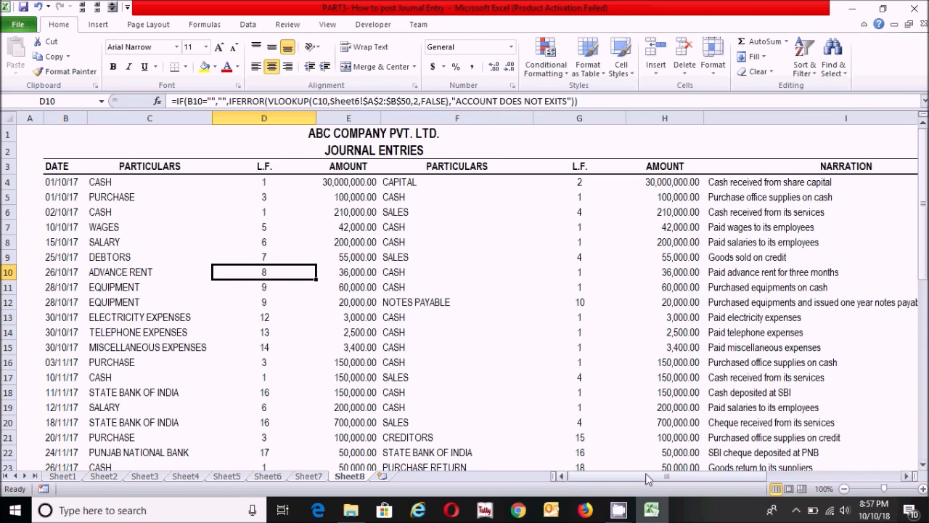
pyautogui.moveTo(645, 479); pyautogui.dragTo(692, 483)
# Examine the NARRATION column of the Sheet8 journal, focusing on its heading and the narrations of the first two entries.
pyautogui.click(742, 226)
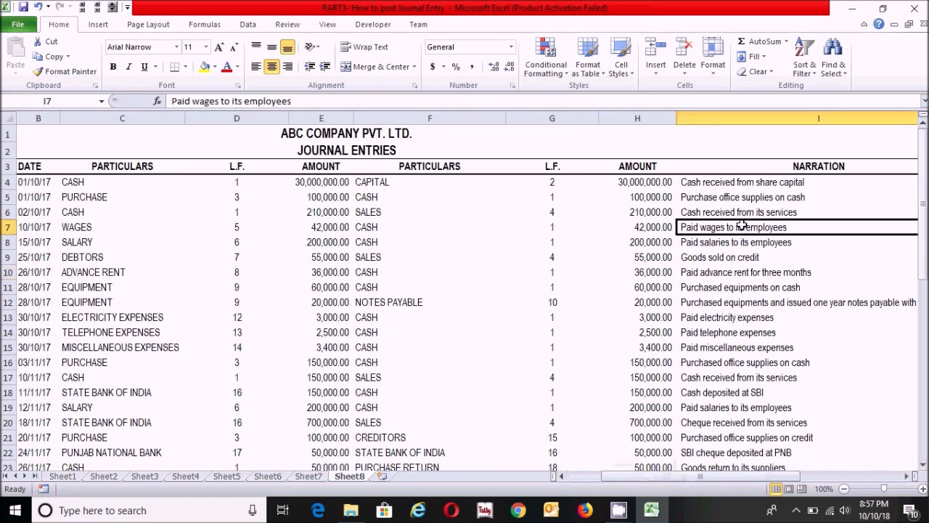
pyautogui.click(754, 166)
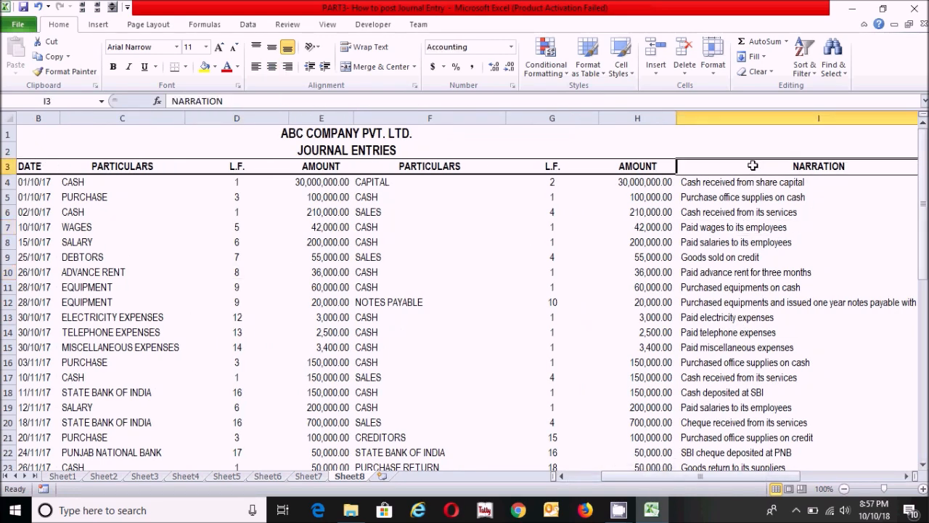
pyautogui.click(762, 259)
pyautogui.click(752, 197)
pyautogui.click(744, 166)
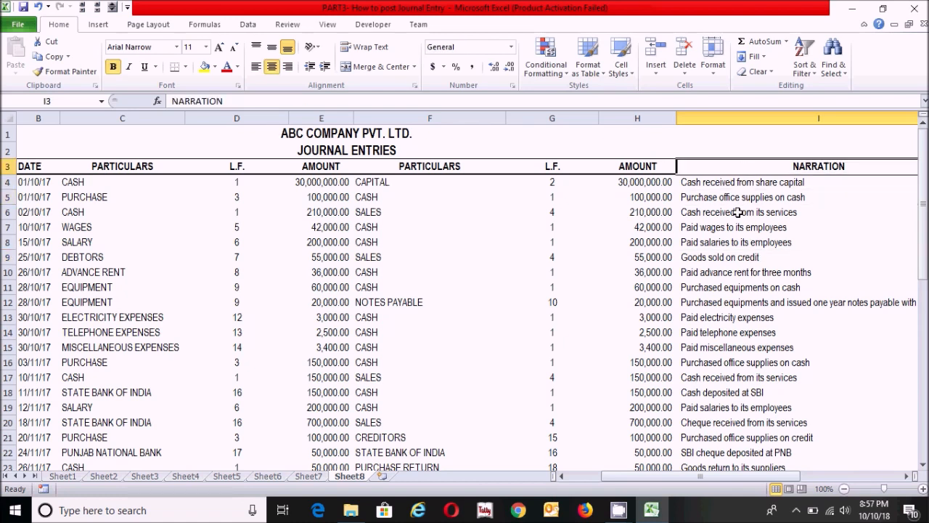
pyautogui.click(724, 184)
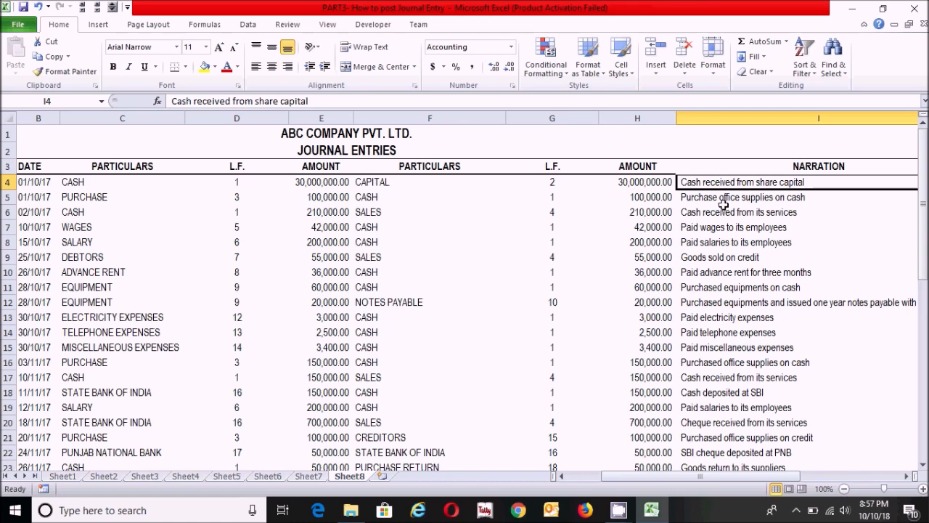
pyautogui.click(789, 161)
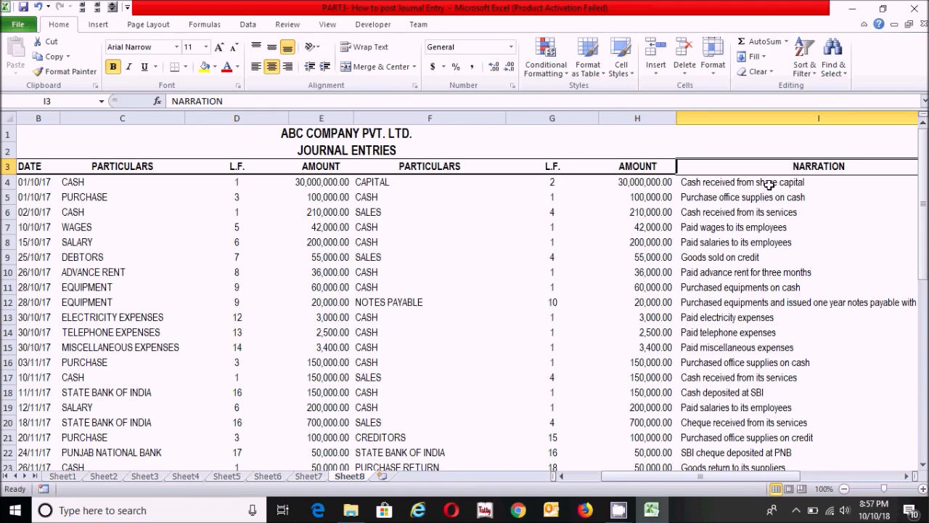
pyautogui.click(733, 184)
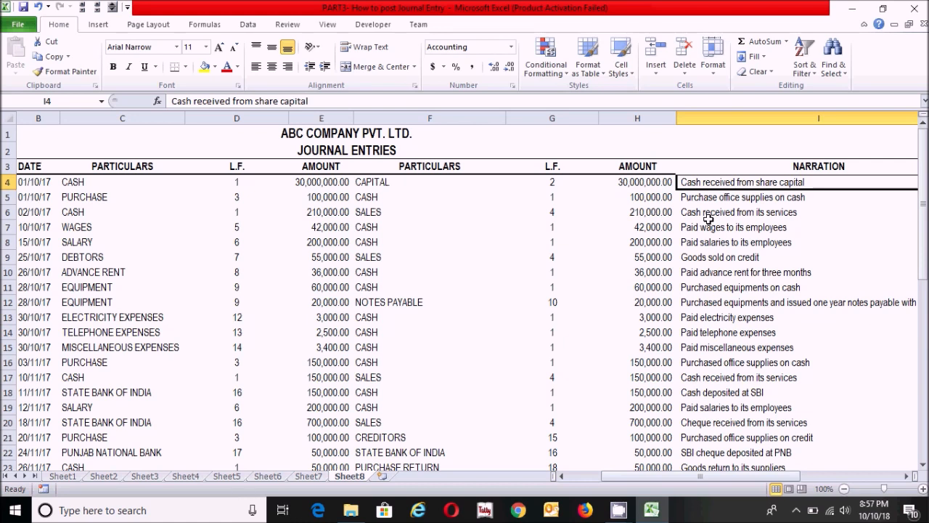
pyautogui.click(698, 197)
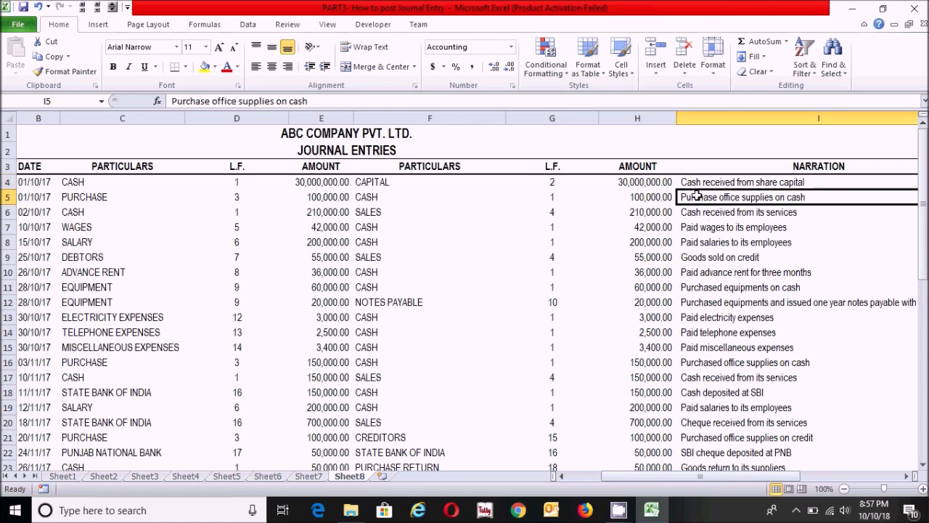
pyautogui.click(696, 182)
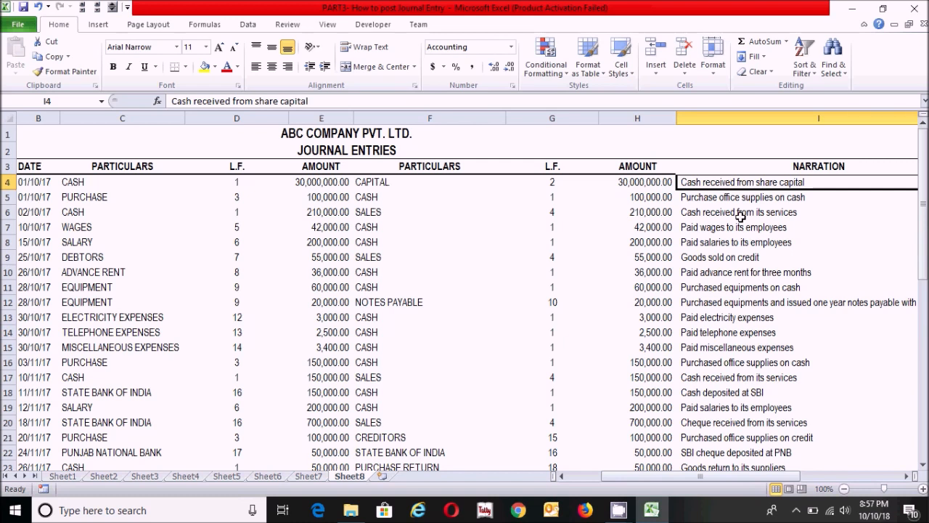
# Compare the CASH entry in row 4 with its narration and read narrations of further entries, including rows 5 and 11.
pyautogui.click(82, 183)
pyautogui.click(719, 186)
pyautogui.click(718, 198)
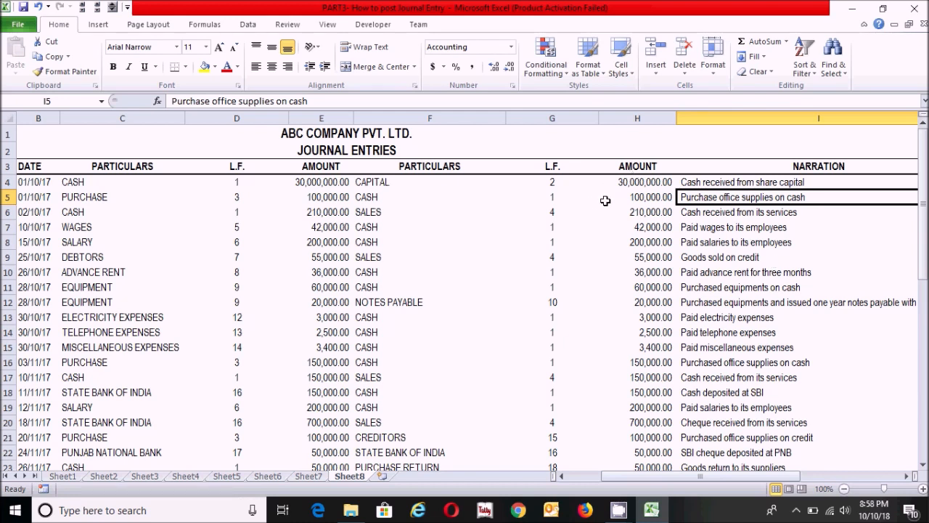
pyautogui.click(722, 218)
pyautogui.click(746, 378)
pyautogui.click(762, 287)
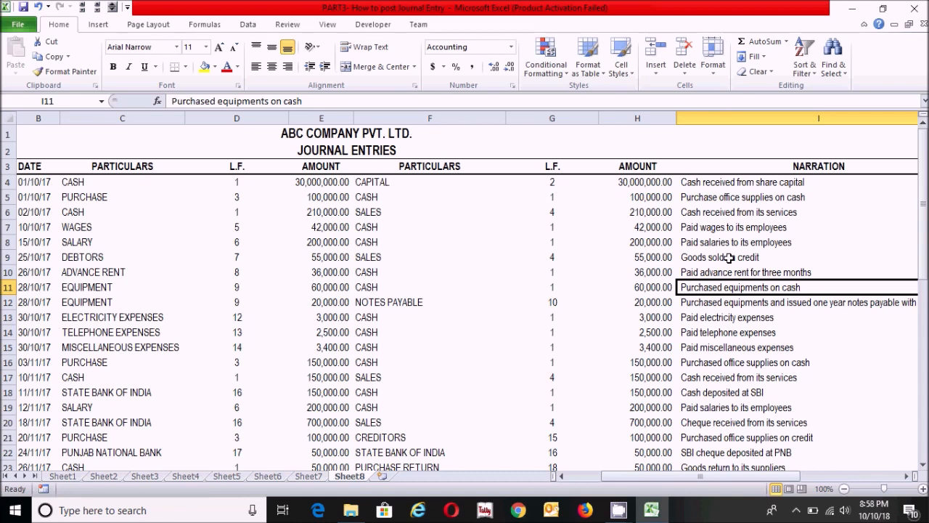
pyautogui.moveTo(641, 474); pyautogui.dragTo(699, 477)
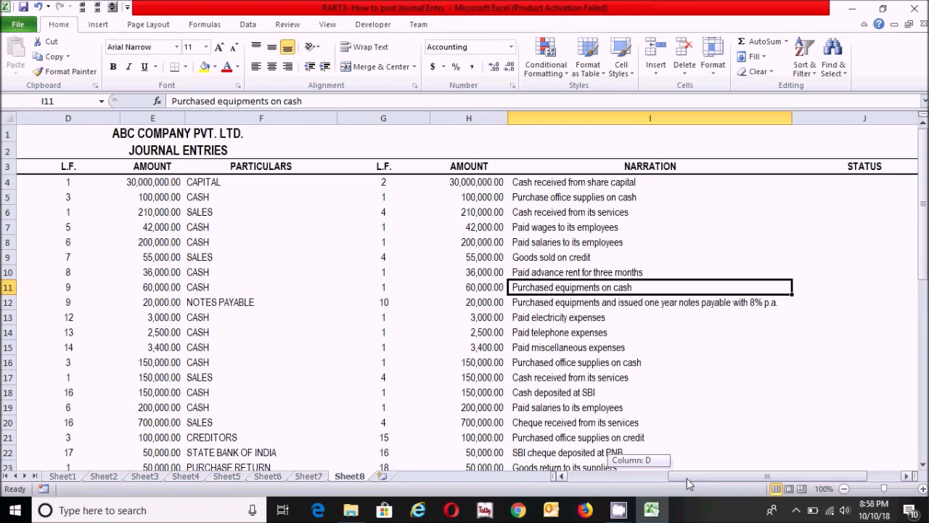
pyautogui.moveTo(686, 477); pyautogui.dragTo(635, 477)
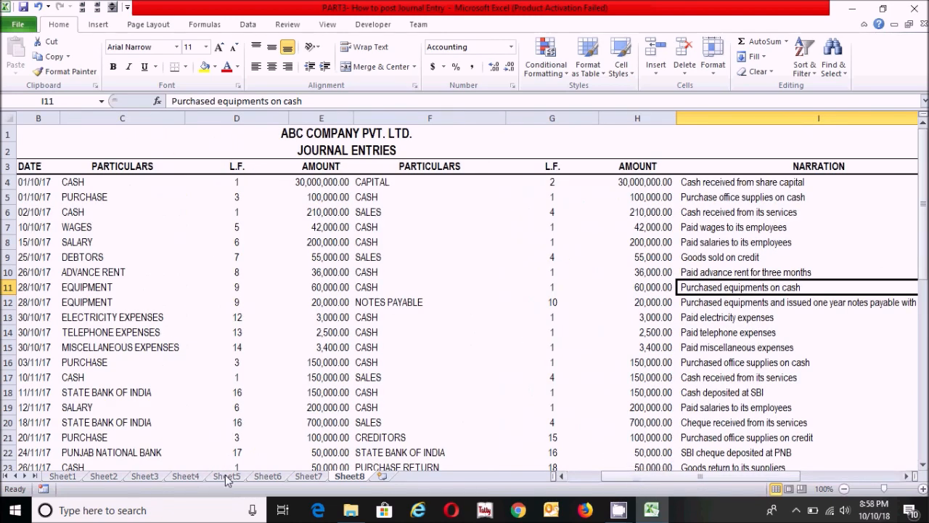
# Review the full account head list and its L.F. numbers on Sheet6.
pyautogui.click(267, 476)
pyautogui.click(198, 309)
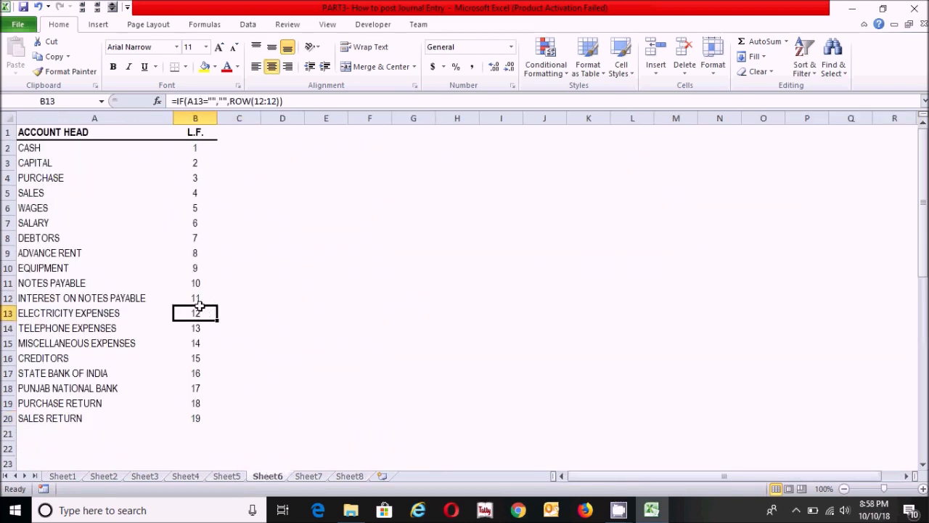
pyautogui.click(108, 208)
pyautogui.click(150, 326)
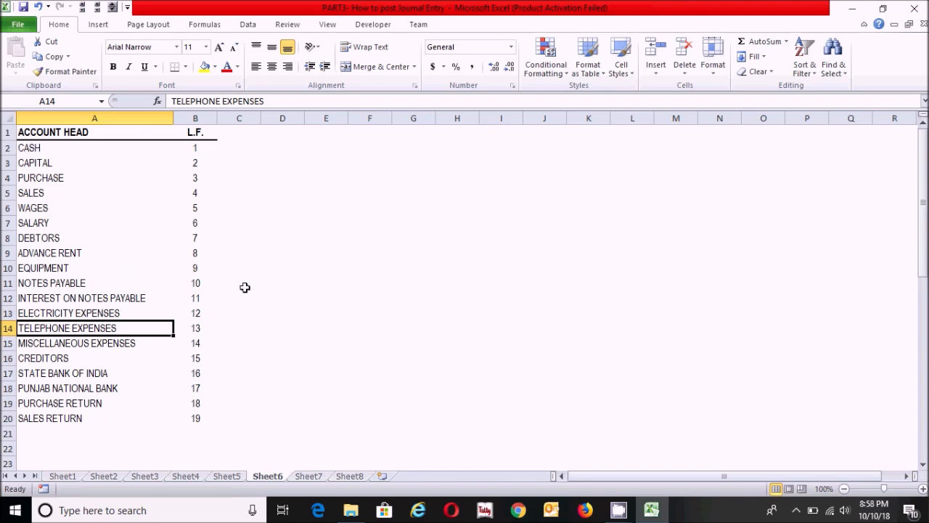
# Examine the STATUS column of the Sheet8 journal and its balance-check formulas in J4 and J11.
pyautogui.click(349, 476)
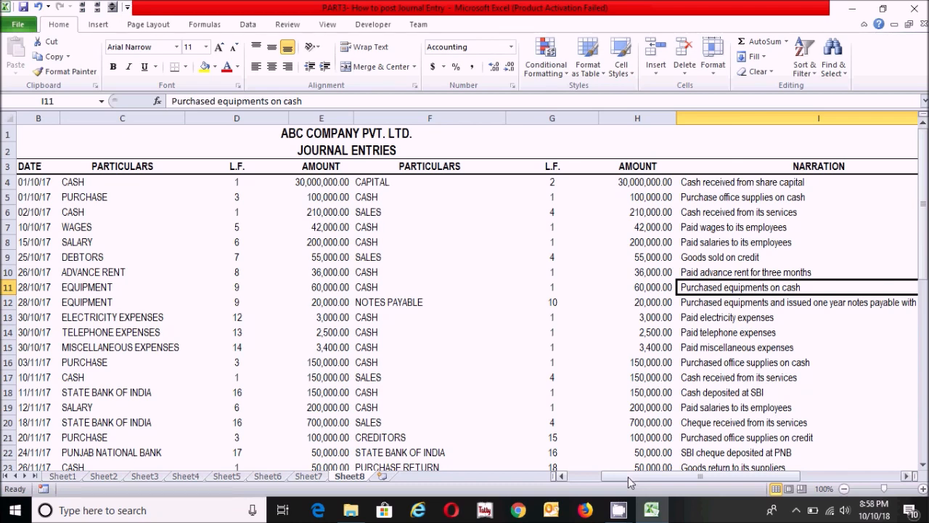
pyautogui.moveTo(628, 476); pyautogui.dragTo(717, 476)
pyautogui.click(749, 184)
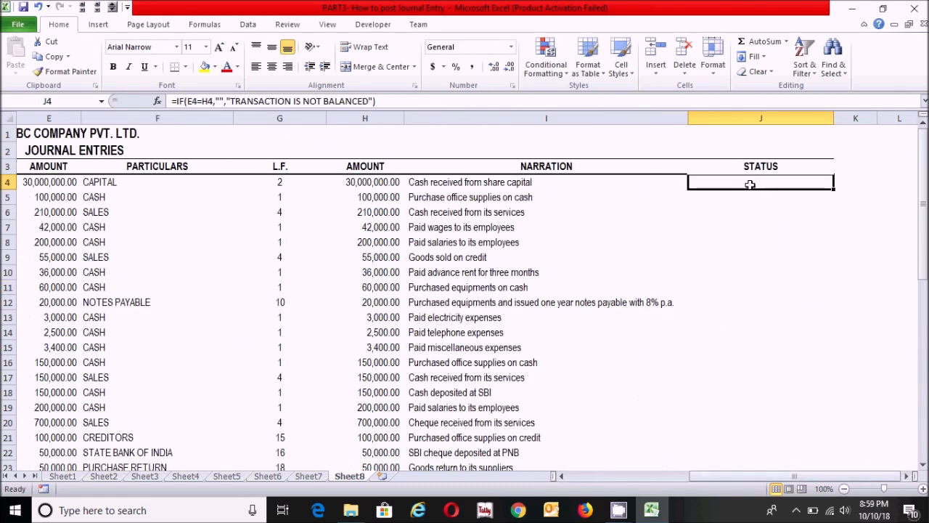
pyautogui.click(792, 118)
pyautogui.moveTo(925, 170); pyautogui.dragTo(926, 166)
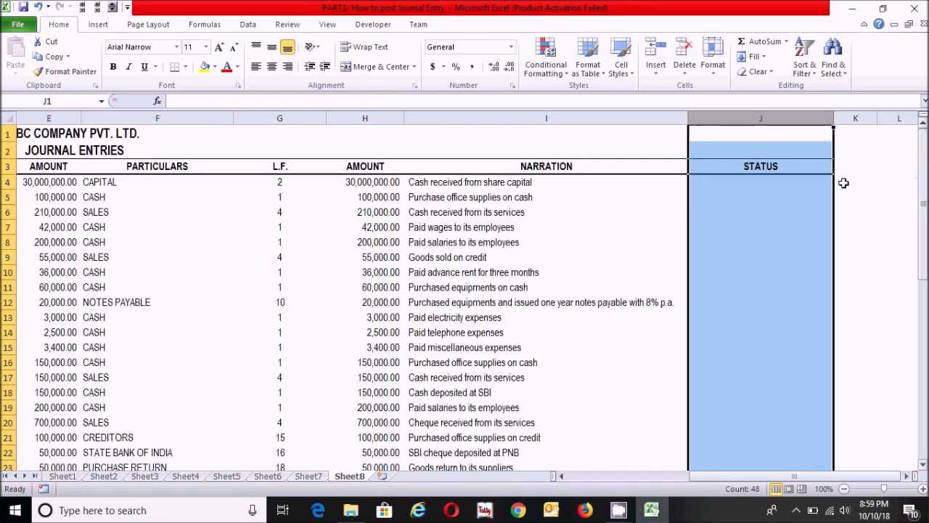
pyautogui.click(768, 287)
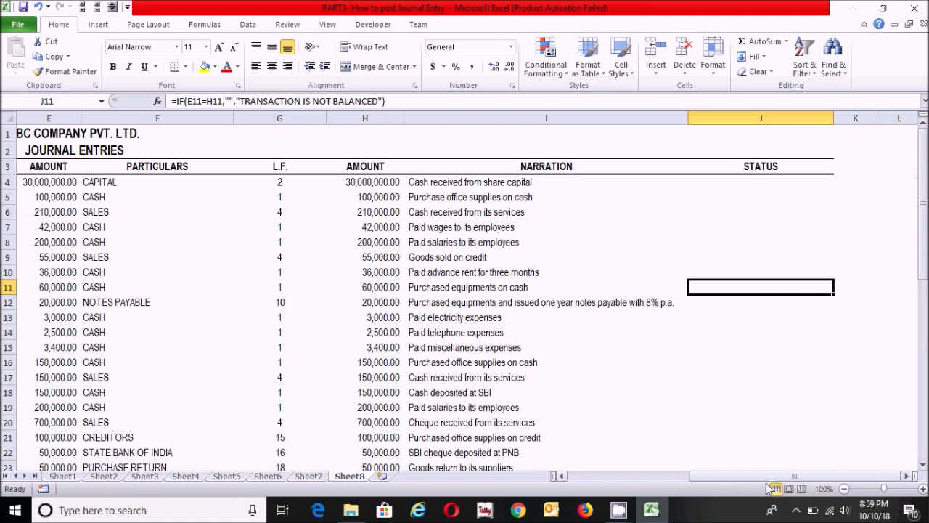
# Look over the Sheet8 journal and Sheet6 account heads again, and open the accounting cycle diagram on Sheet1.
pyautogui.moveTo(743, 475); pyautogui.dragTo(592, 474)
pyautogui.click(508, 317)
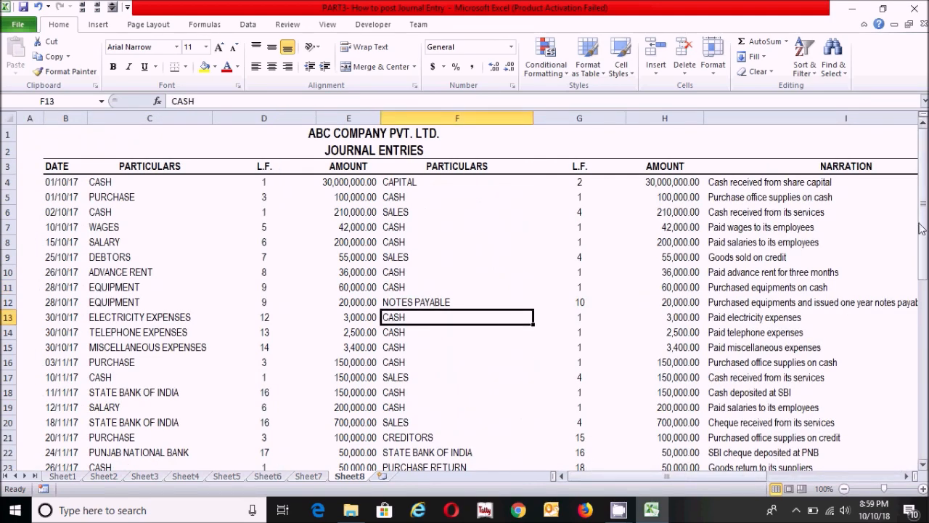
pyautogui.moveTo(924, 214)
pyautogui.mouseDown()
pyautogui.moveTo(925, 249)
pyautogui.moveTo(924, 215)
pyautogui.mouseUp()
pyautogui.click(267, 476)
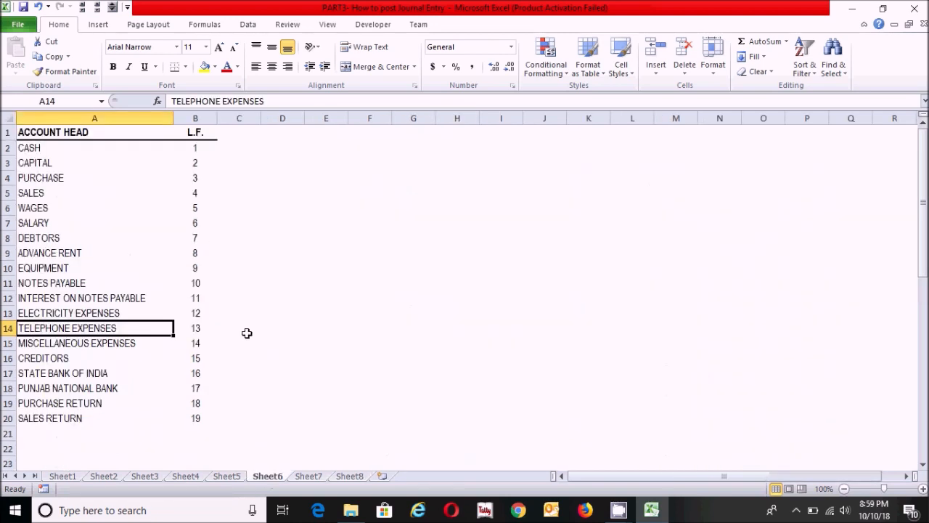
pyautogui.click(350, 477)
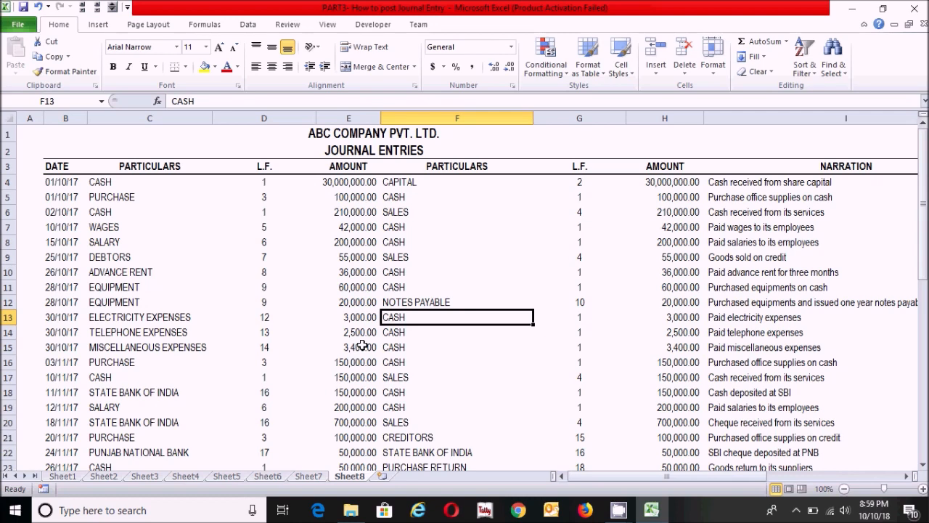
pyautogui.click(73, 478)
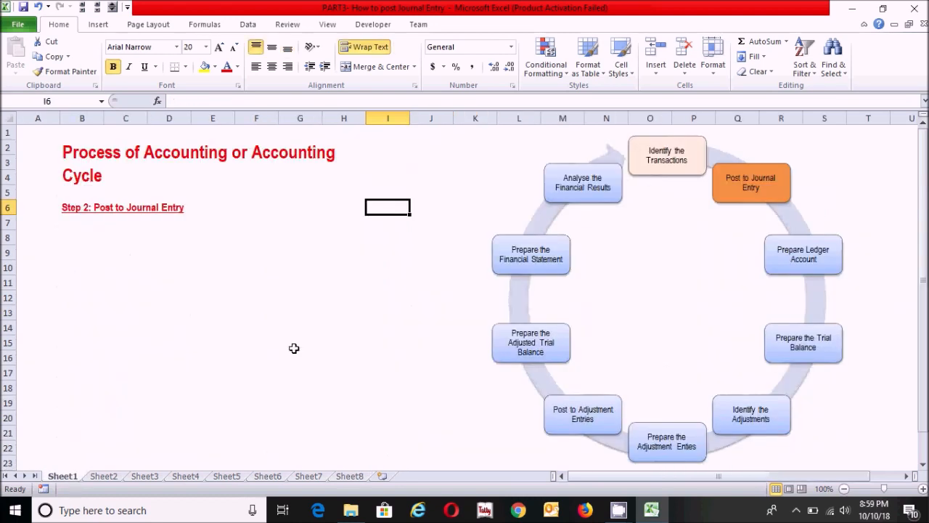